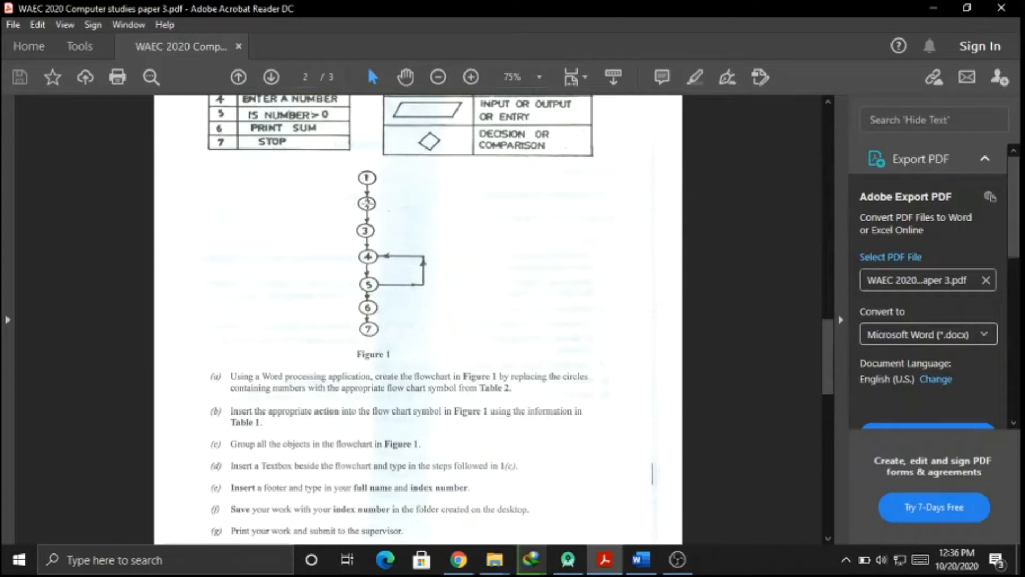
Step: Examine question 1's two tables and the Figure 1 flowchart in the exam PDF, and switch to the blank Word document
{"action": "left_click_drag", "start_coordinate": [832, 368], "coordinate": [831, 303]}
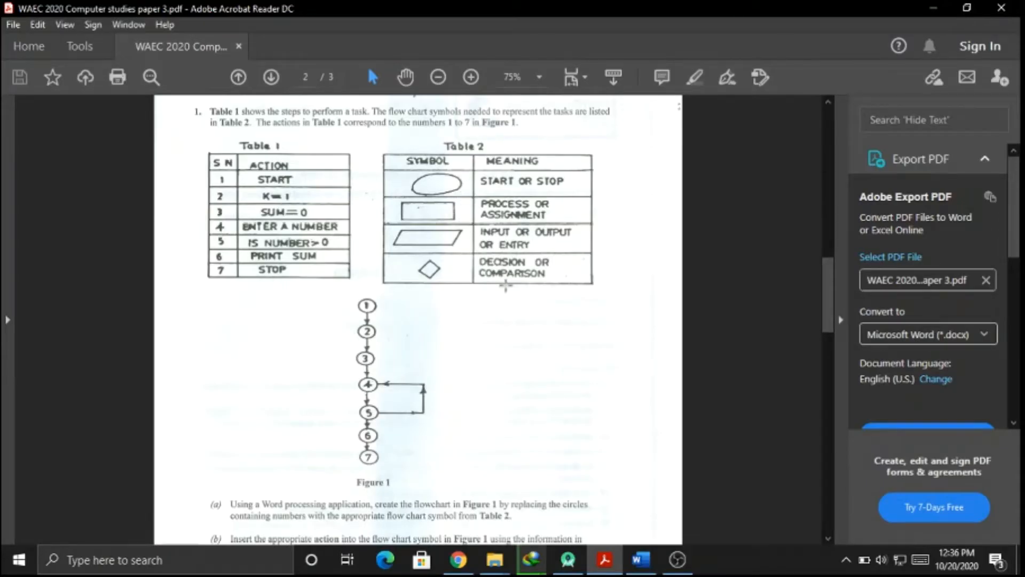
{"action": "scroll", "coordinate": [506, 286], "scroll_direction": "up", "scroll_amount": 1, "text": "ctrl"}
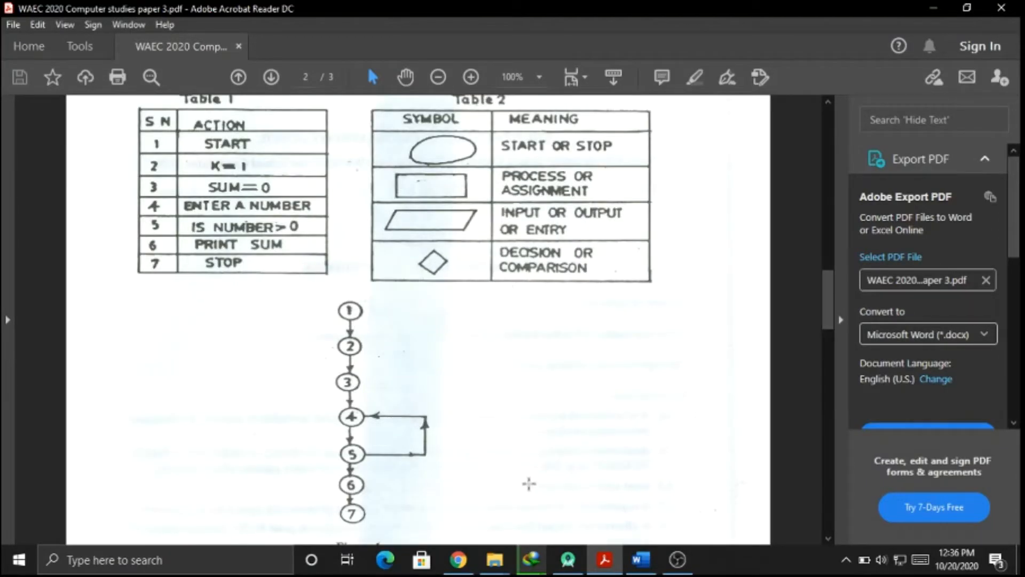
{"action": "left_click", "coordinate": [641, 561]}
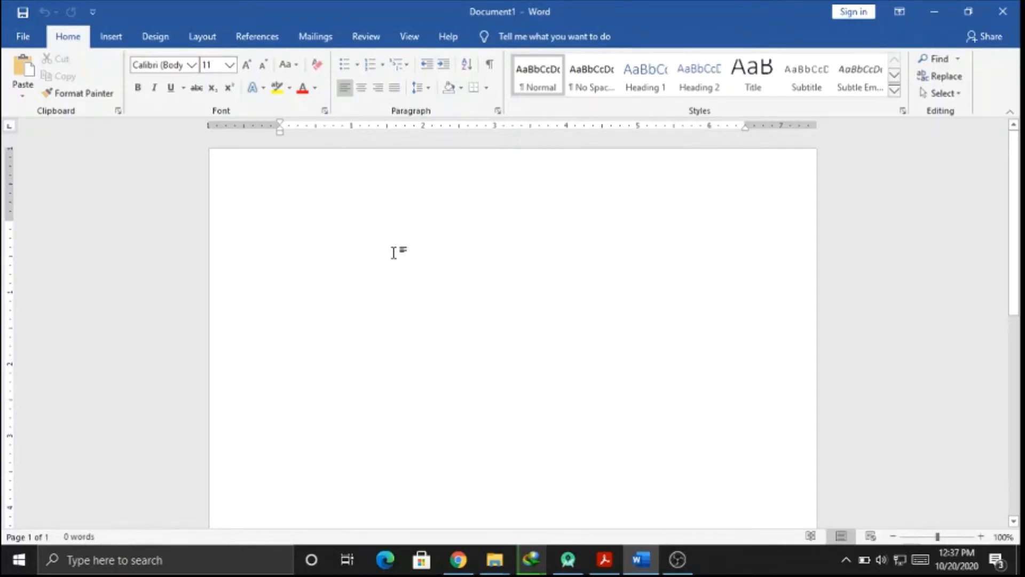
Step: Save the blank document as "Question 1" in the folder on the desktop that carries the candidate's full name
{"action": "key", "text": "ctrl+s"}
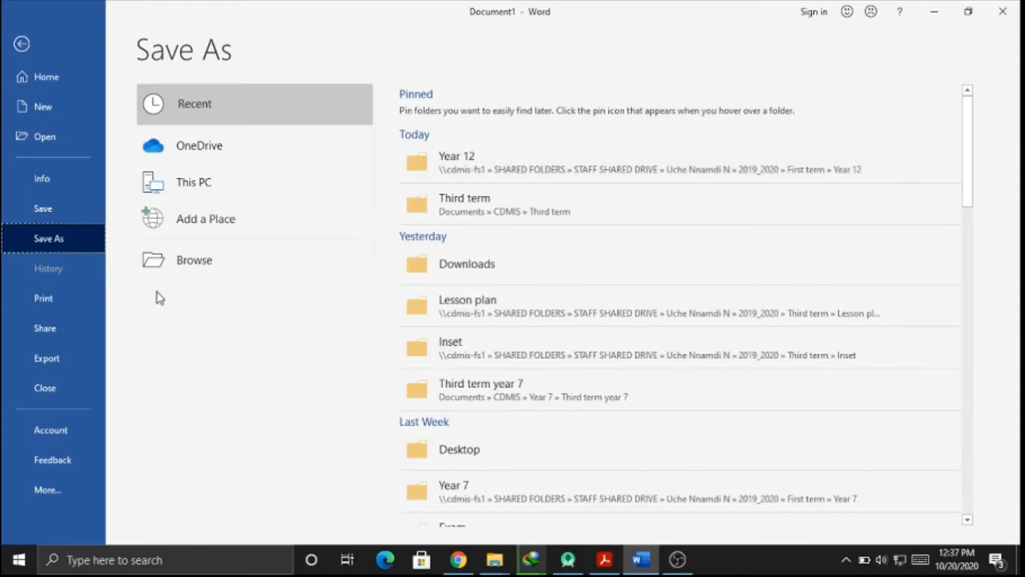
{"action": "left_click", "coordinate": [174, 266]}
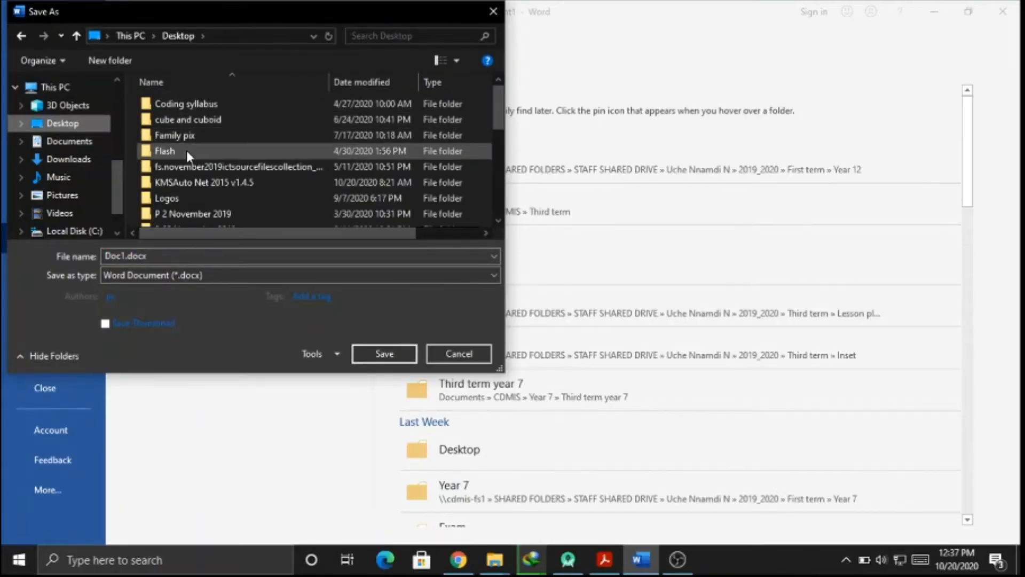
{"action": "left_click", "coordinate": [187, 172]}
{"action": "scroll", "coordinate": [187, 171], "scroll_direction": "down", "scroll_amount": 4}
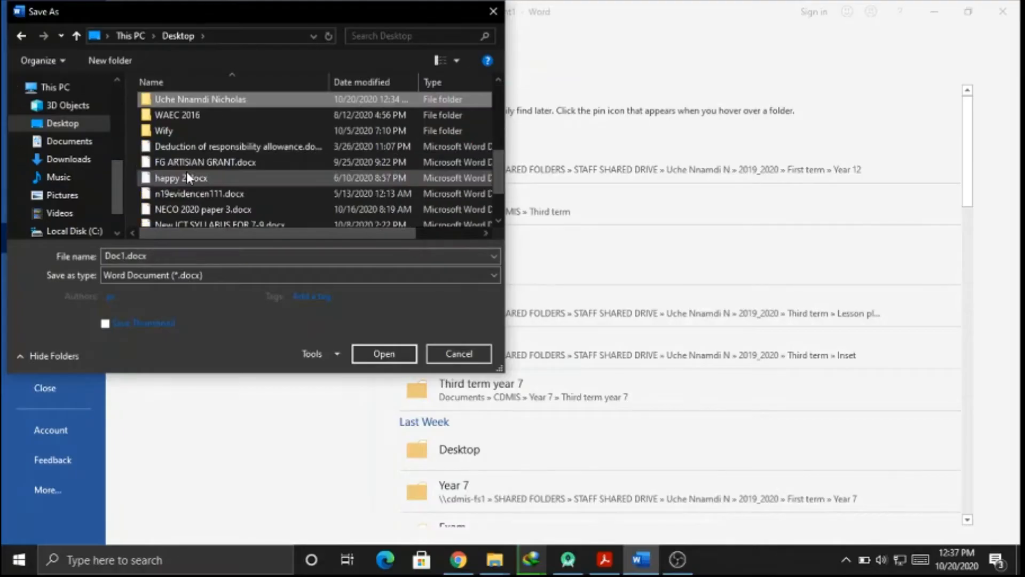
{"action": "double_click", "coordinate": [224, 99]}
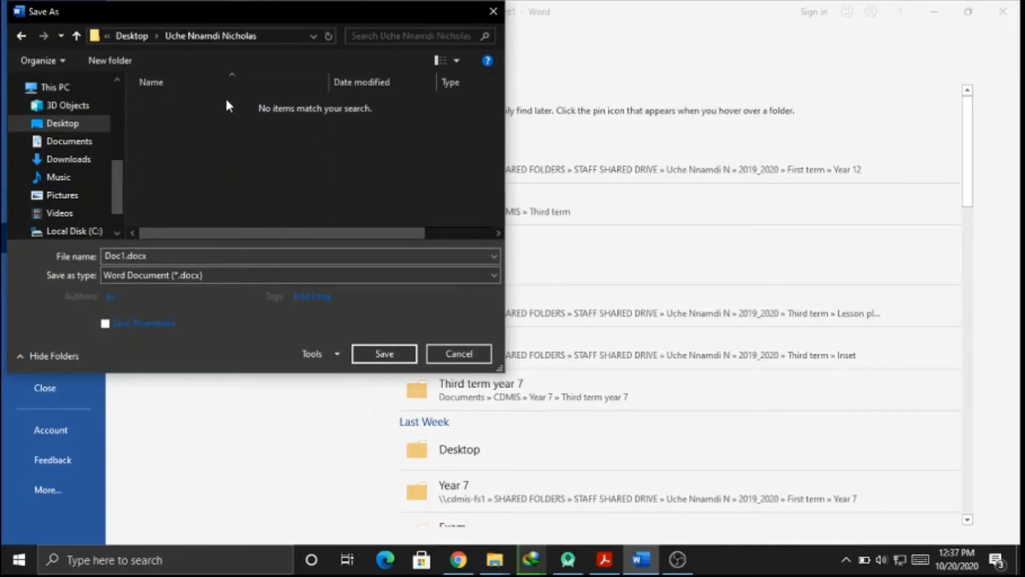
{"action": "double_click", "coordinate": [160, 258]}
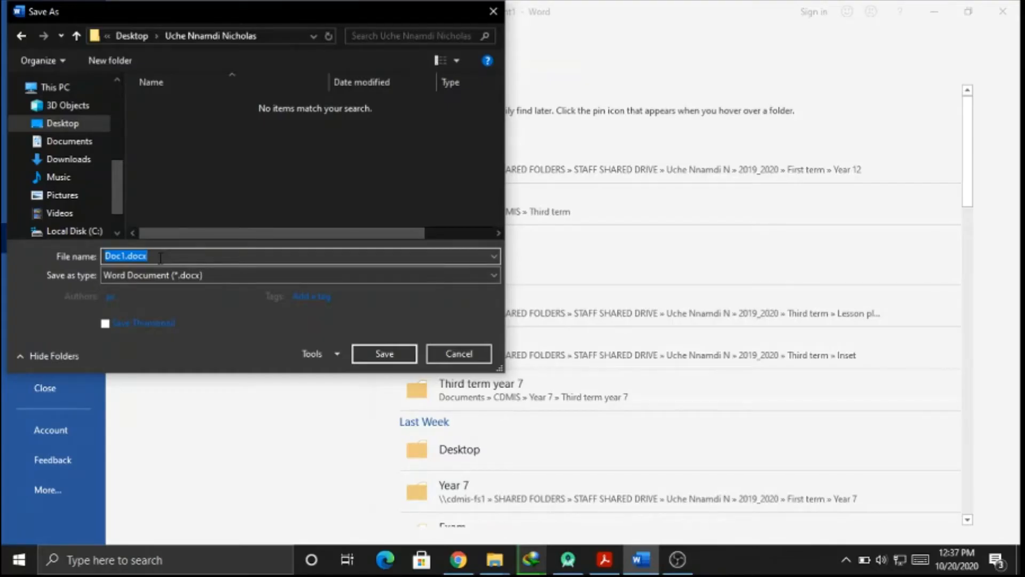
{"action": "type", "text": "Question 1"}
{"action": "left_click", "coordinate": [386, 359]}
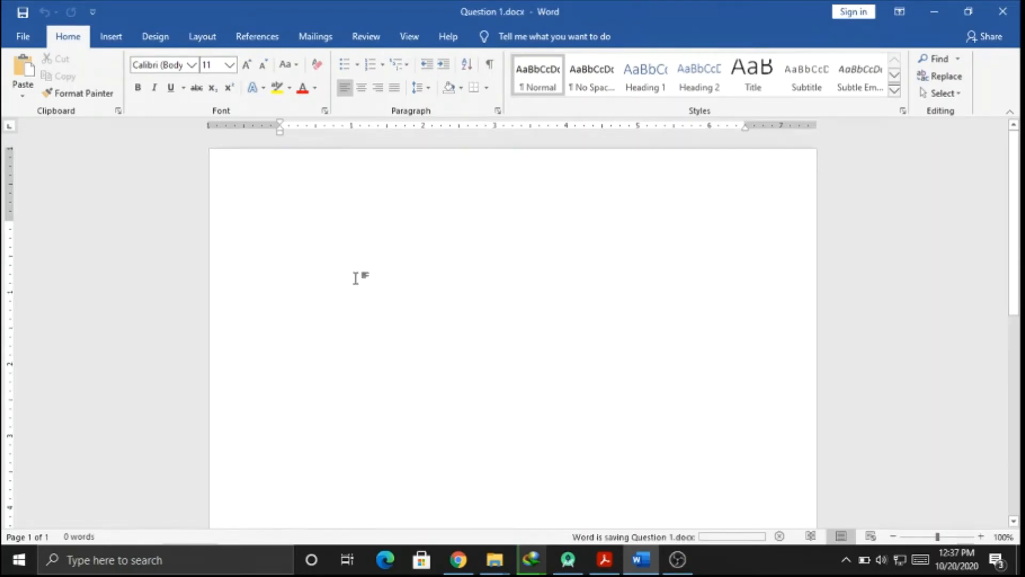
Step: Enter the heading "Question 1" in bold at the start of the document, and continue on the line below it
{"action": "type", "text": "Questio"}
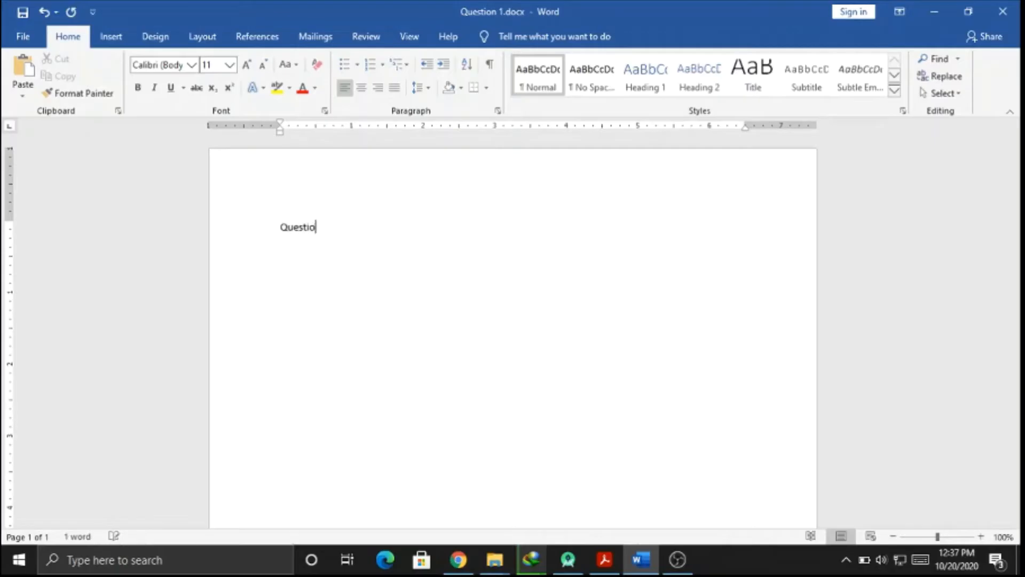
{"action": "type", "text": "n 1"}
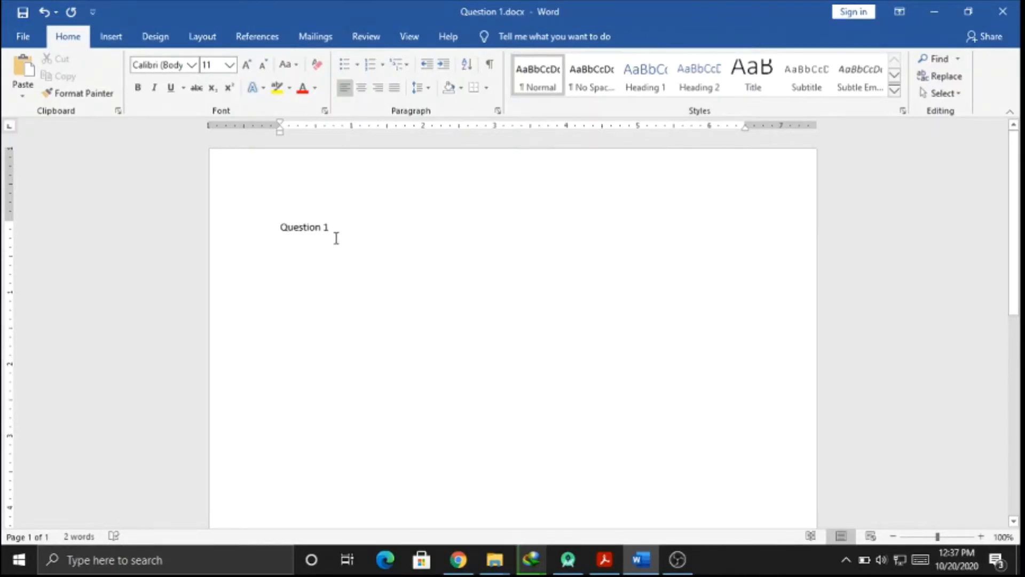
{"action": "triple_click", "coordinate": [275, 235]}
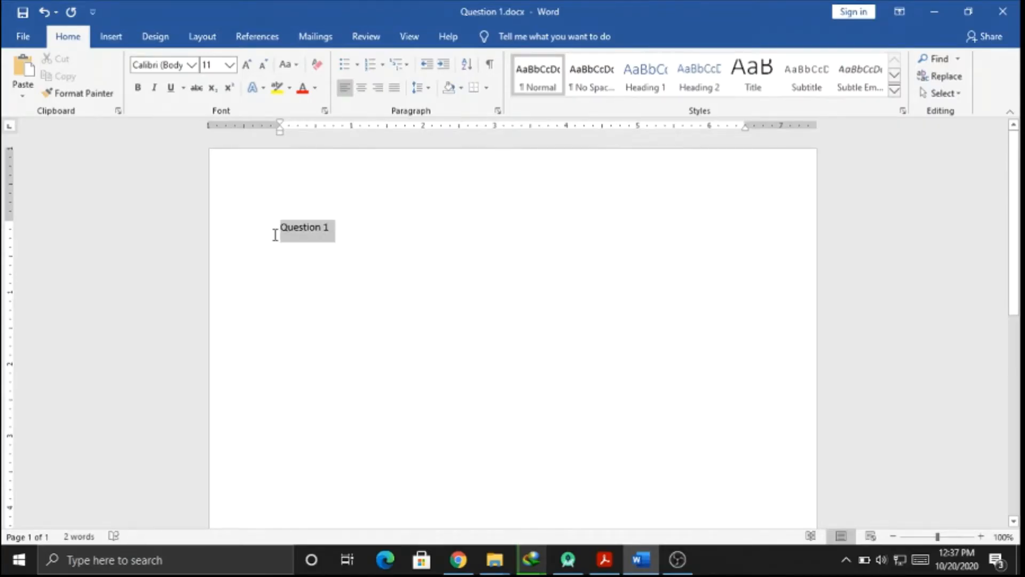
{"action": "left_click", "coordinate": [137, 87]}
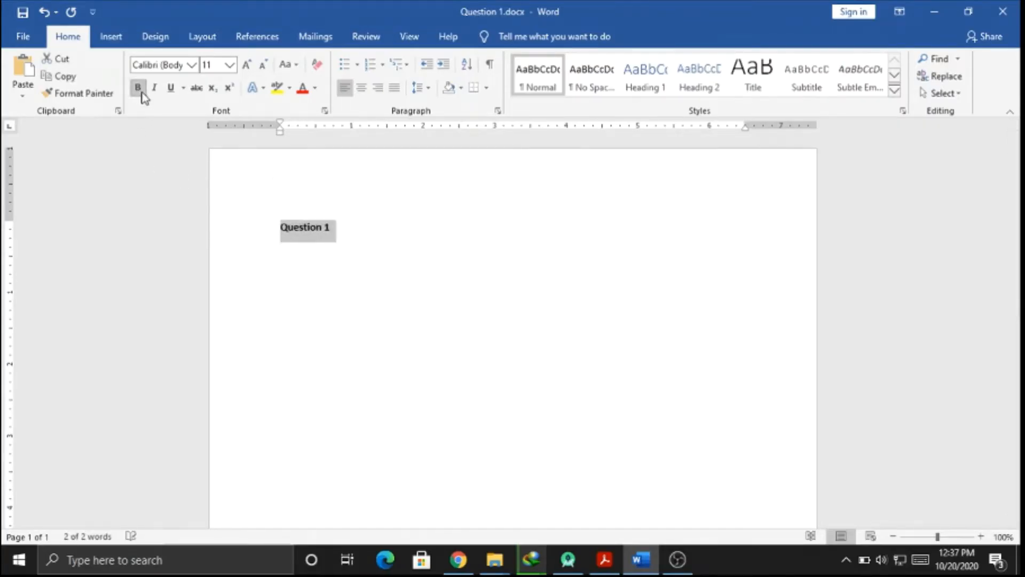
{"action": "left_click", "coordinate": [303, 267]}
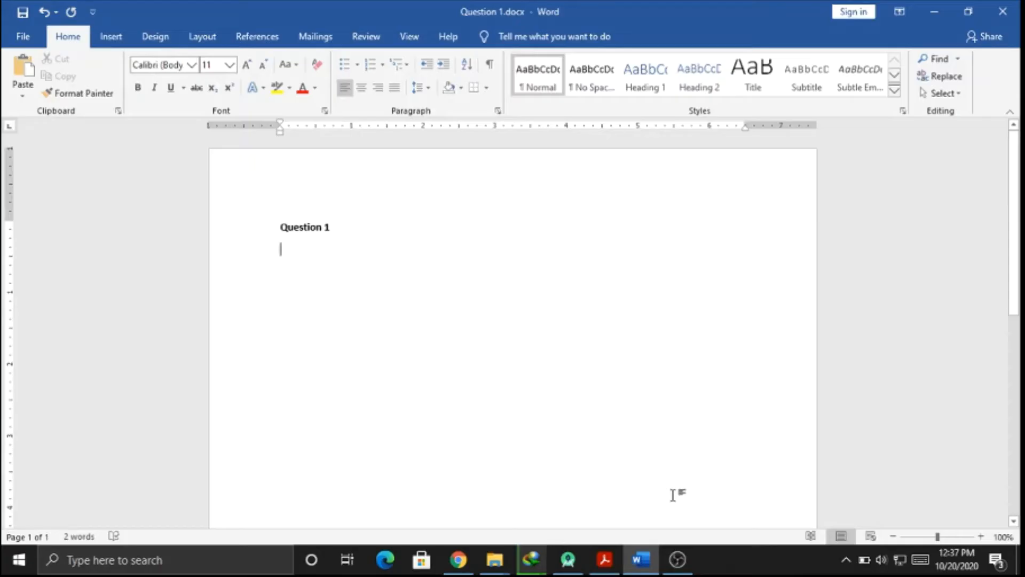
Step: Check the flowchart symbols in Table 2 of the exam PDF, and return to the Word document
{"action": "mouse_move", "coordinate": [679, 562]}
{"action": "left_click", "coordinate": [602, 559]}
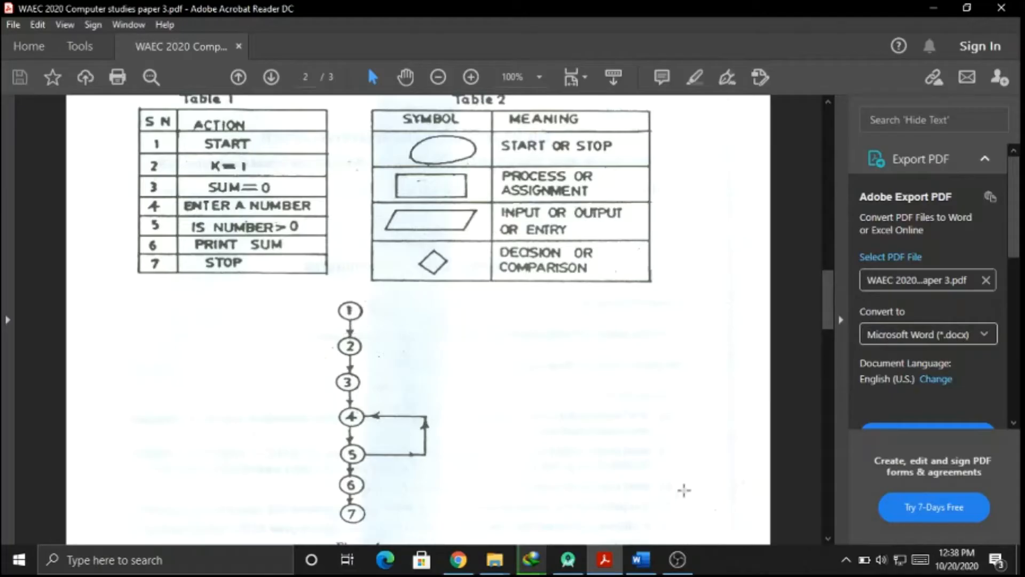
{"action": "left_click", "coordinate": [641, 559]}
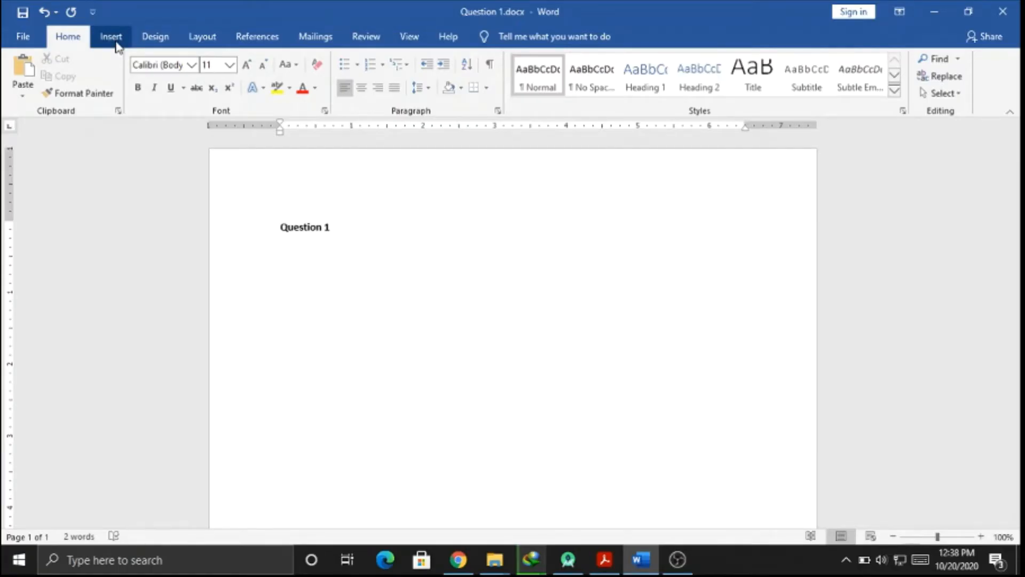
Step: Draw a rectangle about 1.28" wide and 0.71" high at the page's upper right, and an oval about 1.15" by 0.8" below it
{"action": "left_click", "coordinate": [114, 38]}
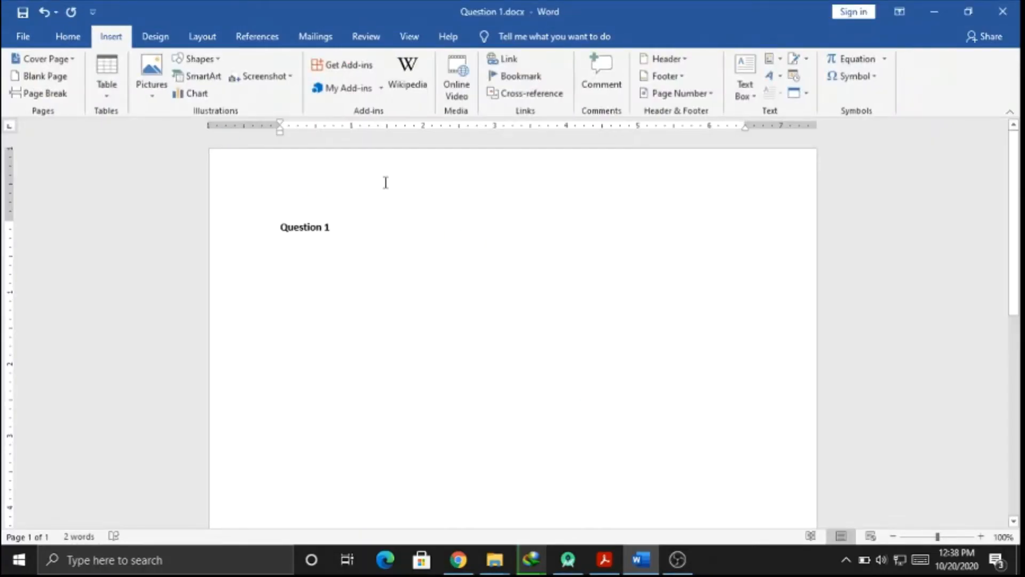
{"action": "left_click", "coordinate": [218, 60]}
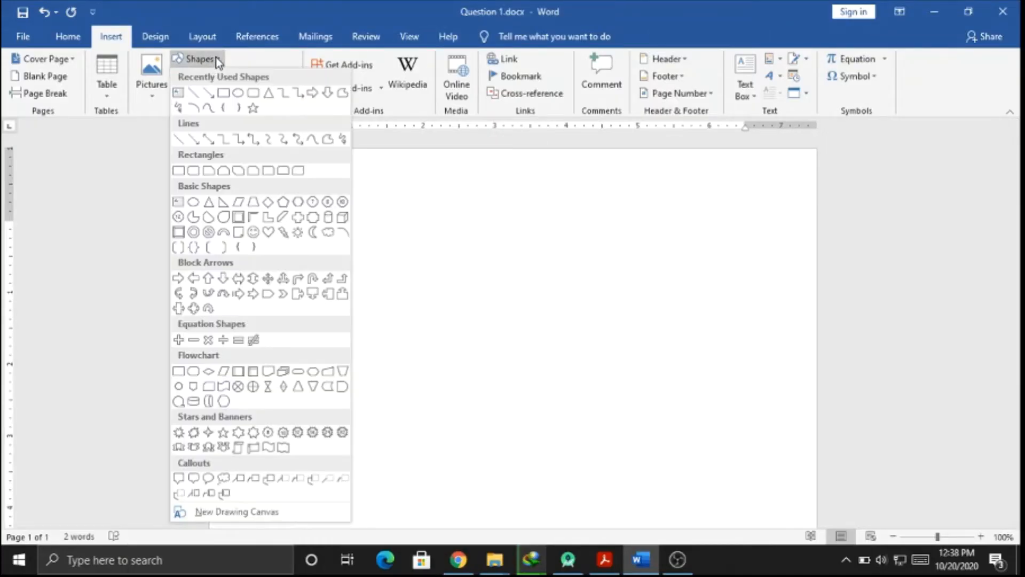
{"action": "left_click", "coordinate": [226, 96]}
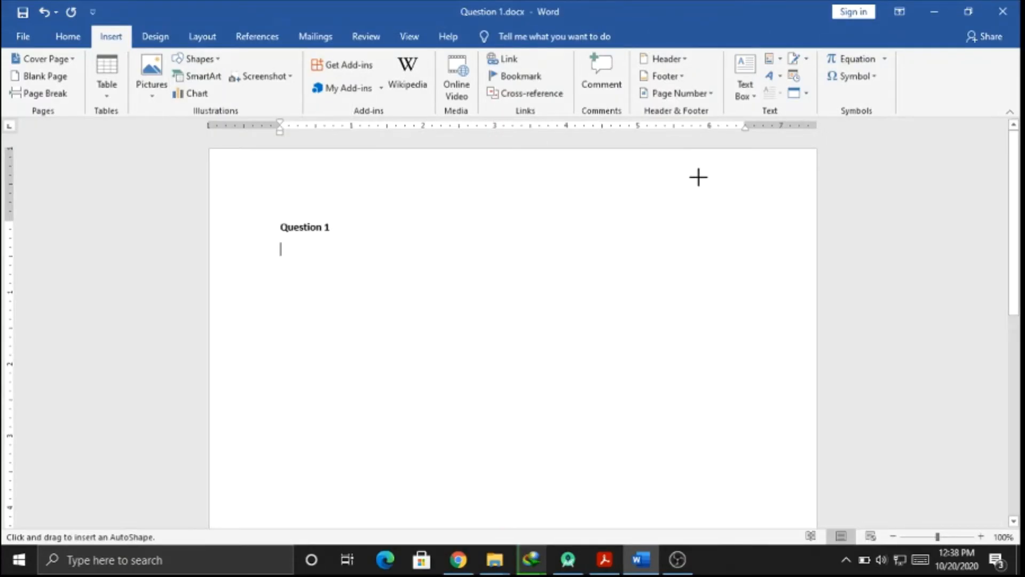
{"action": "left_click_drag", "start_coordinate": [699, 176], "coordinate": [791, 229]}
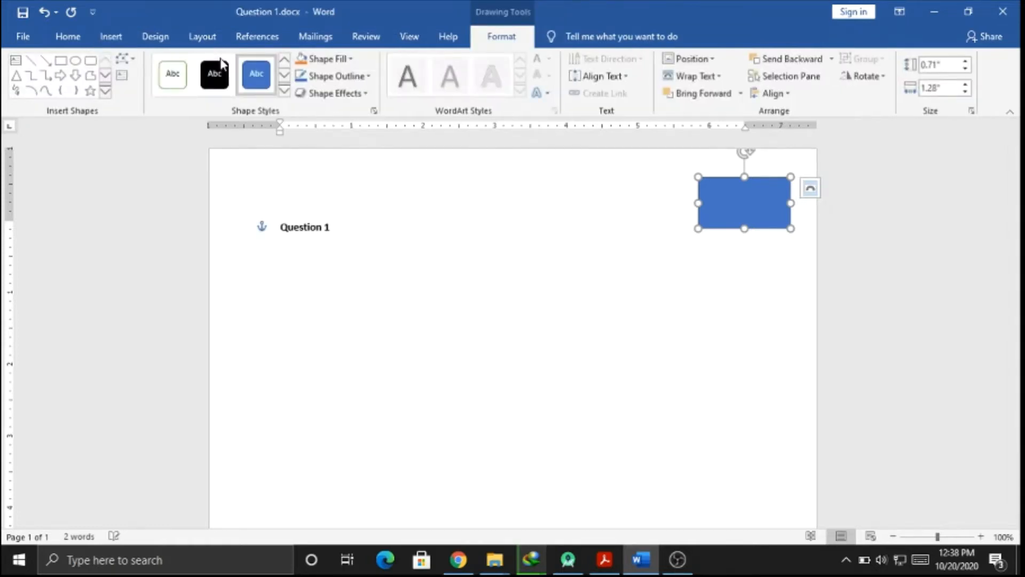
{"action": "left_click", "coordinate": [75, 62]}
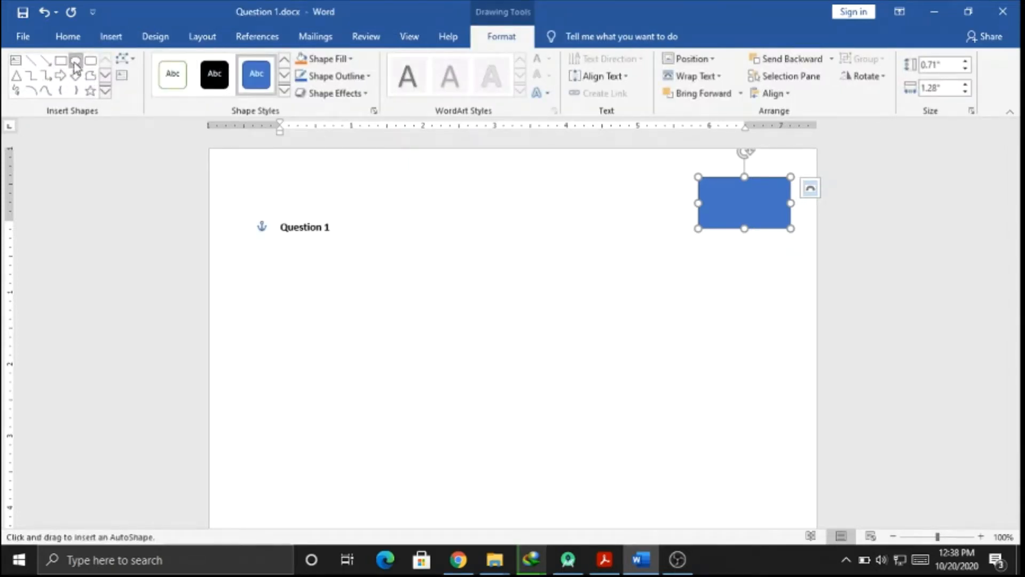
{"action": "left_click_drag", "start_coordinate": [710, 251], "coordinate": [792, 307]}
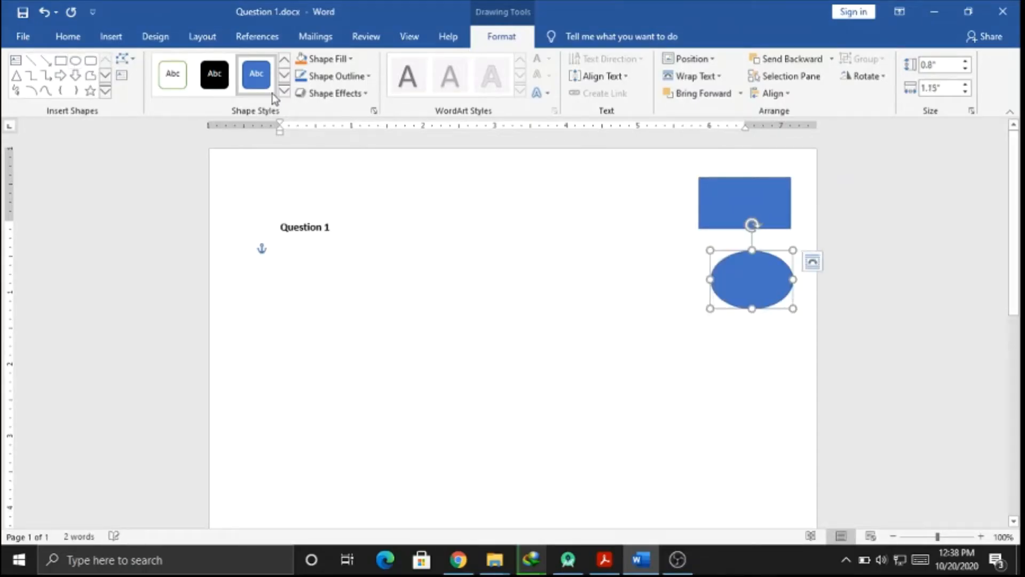
{"action": "left_click", "coordinate": [45, 64]}
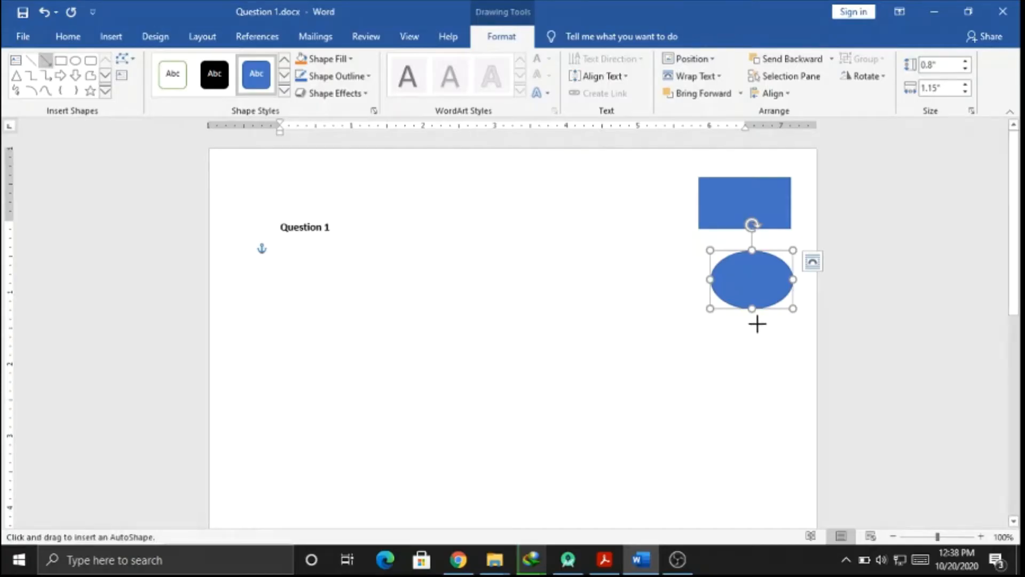
{"action": "mouse_move", "coordinate": [755, 322]}
{"action": "left_mouse_down"}
{"action": "mouse_move", "coordinate": [756, 378]}
{"action": "mouse_move", "coordinate": [758, 351]}
{"action": "left_mouse_up"}
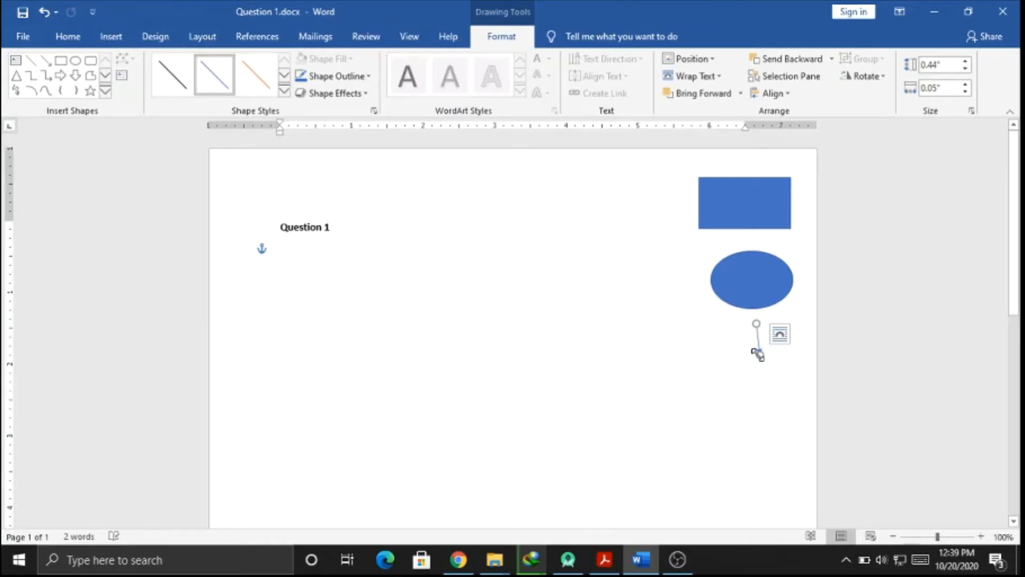
{"action": "key", "text": "Delete"}
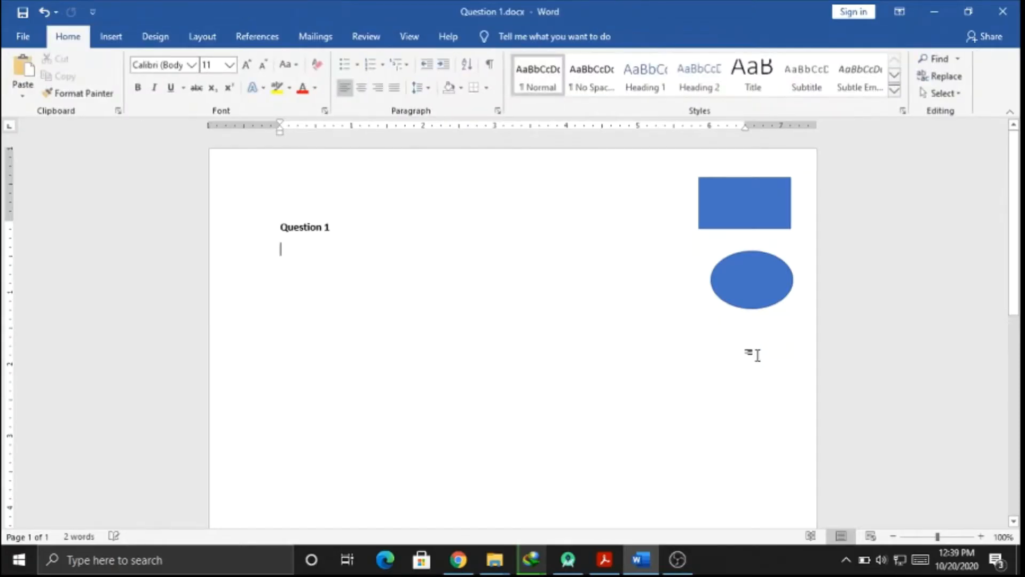
{"action": "left_click", "coordinate": [24, 37]}
{"action": "left_click", "coordinate": [21, 41]}
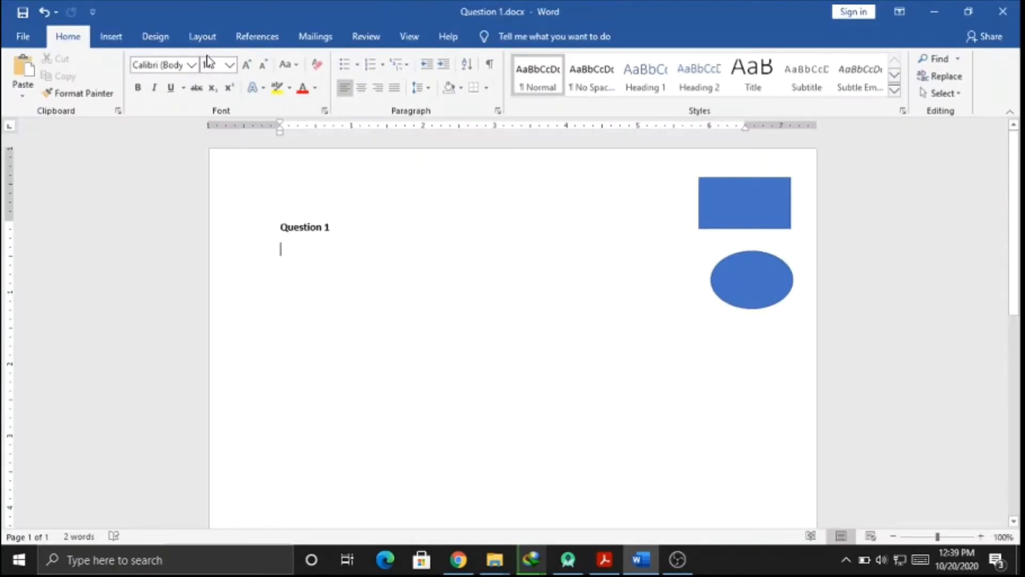
Step: Draw a straight vertical arrow about 0.35" long pointing down just below the oval
{"action": "left_click", "coordinate": [123, 43]}
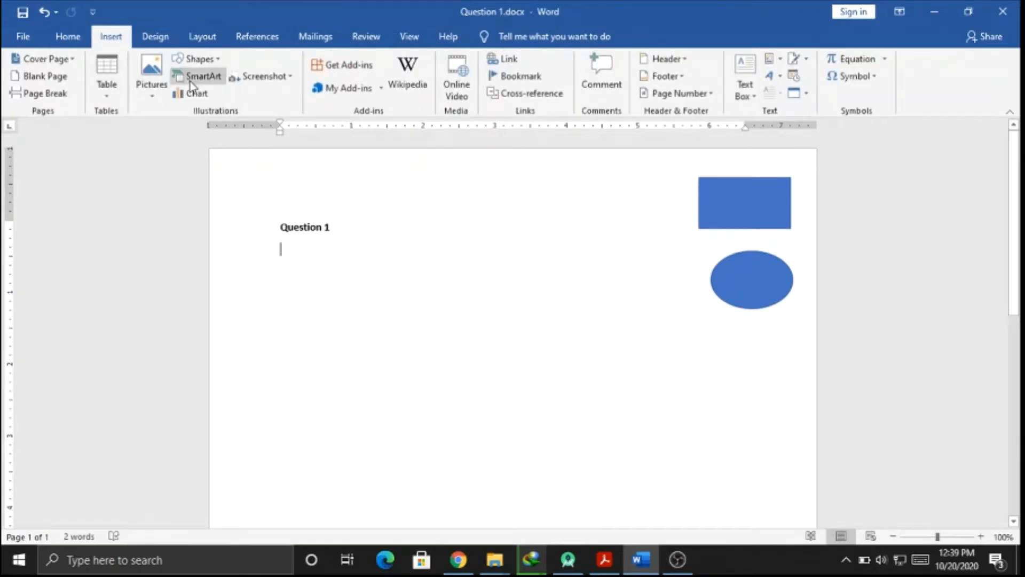
{"action": "left_click", "coordinate": [214, 64]}
{"action": "left_click", "coordinate": [207, 94]}
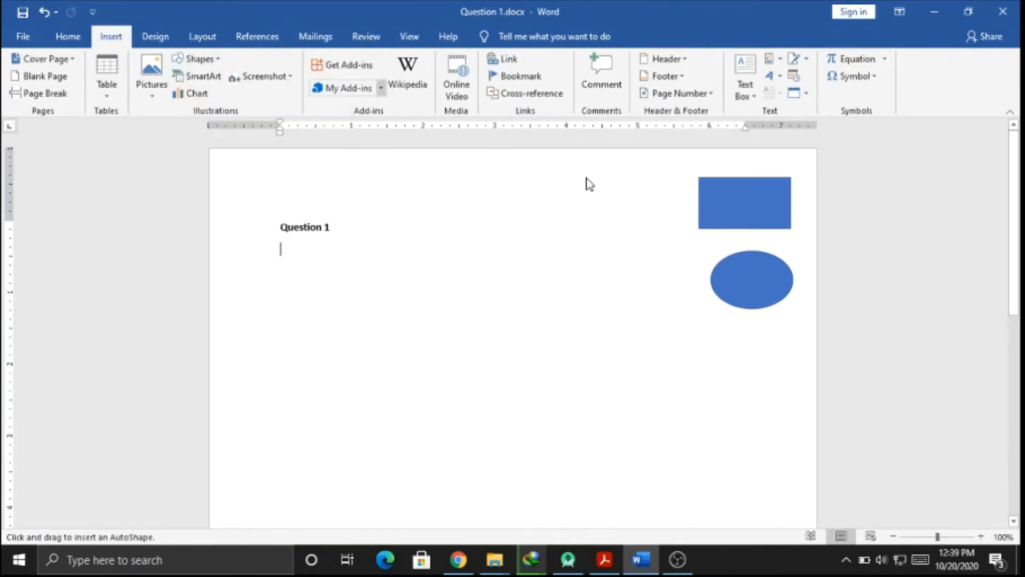
{"action": "left_click_drag", "start_coordinate": [749, 319], "coordinate": [750, 344]}
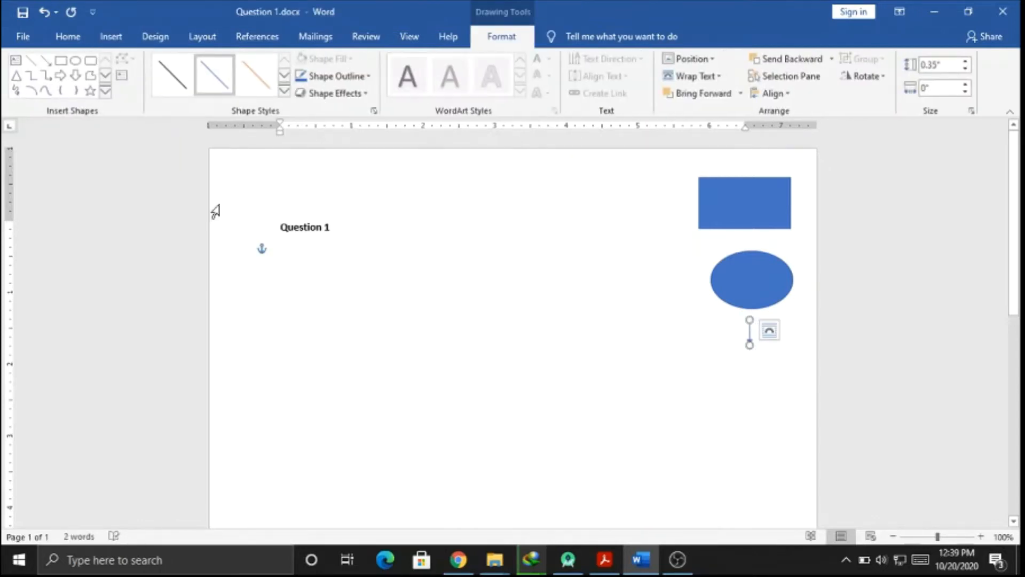
Step: Draw a diamond about 1.15" wide and 1.19" high below the arrow
{"action": "left_click", "coordinate": [106, 94]}
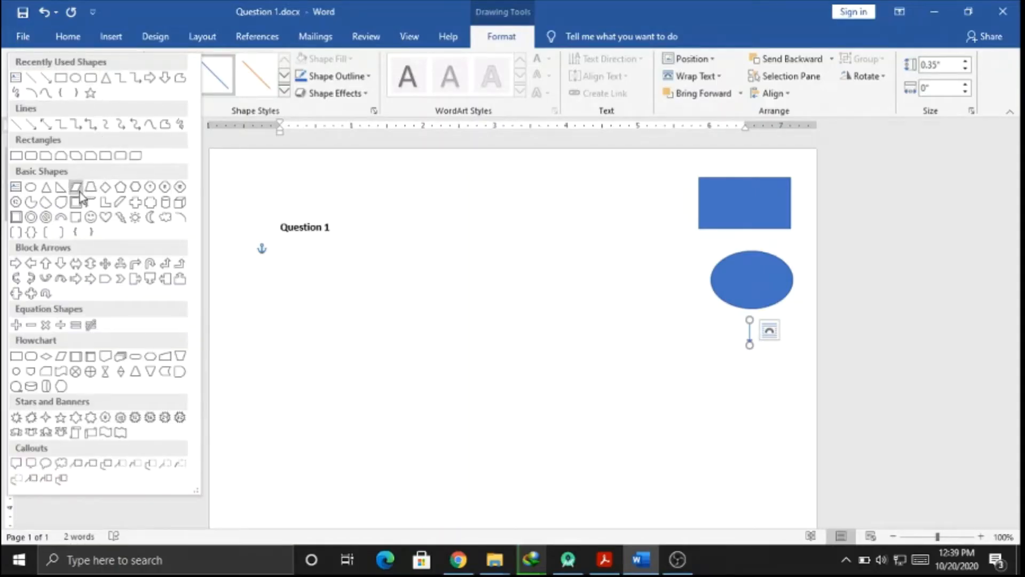
{"action": "left_click", "coordinate": [105, 187]}
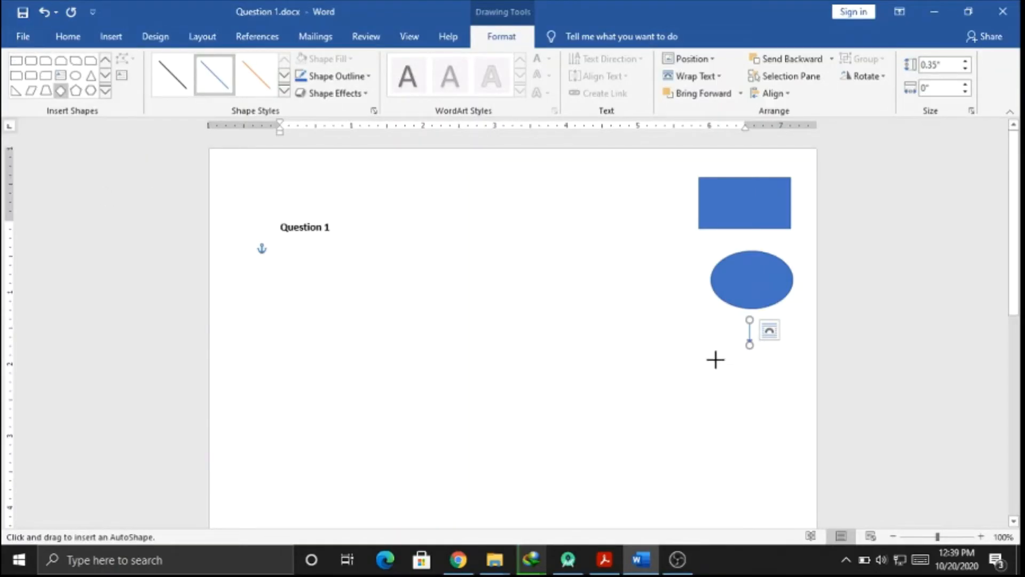
{"action": "left_click_drag", "start_coordinate": [716, 359], "coordinate": [799, 446]}
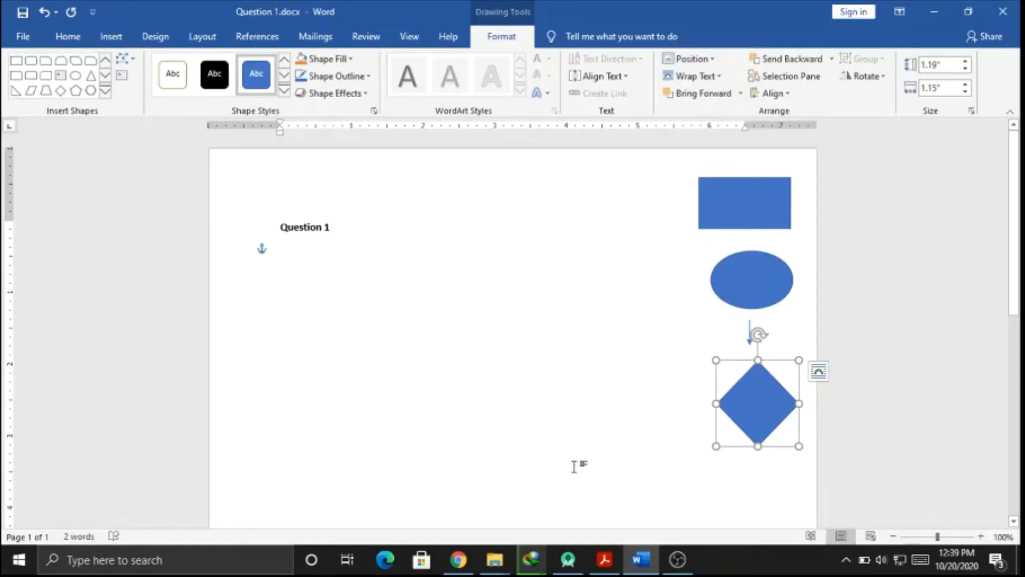
Step: Check the input/output symbol in the exam PDF, and draw a small parallelogram beside the oval, on its left
{"action": "left_click", "coordinate": [607, 559]}
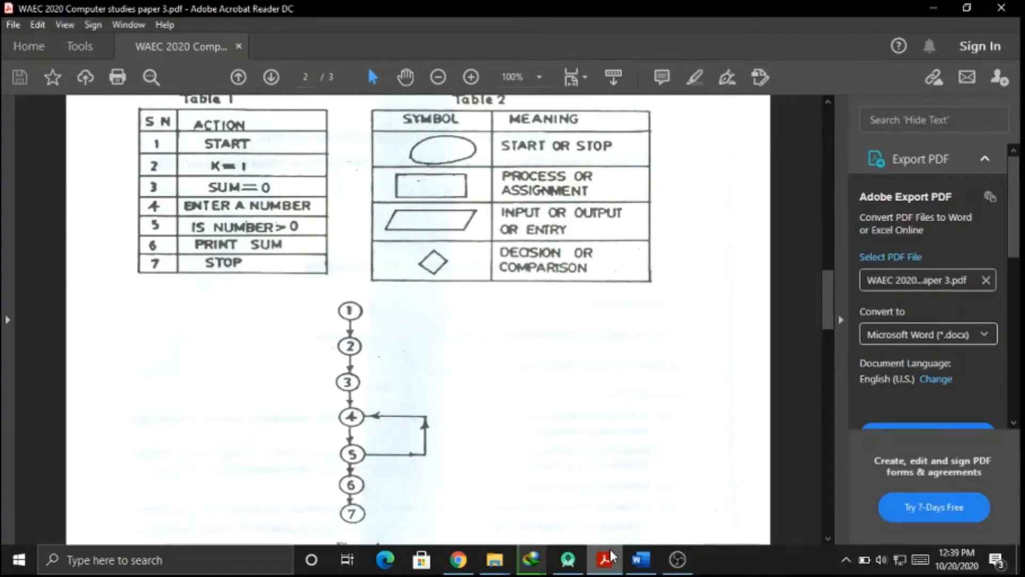
{"action": "left_click", "coordinate": [615, 570]}
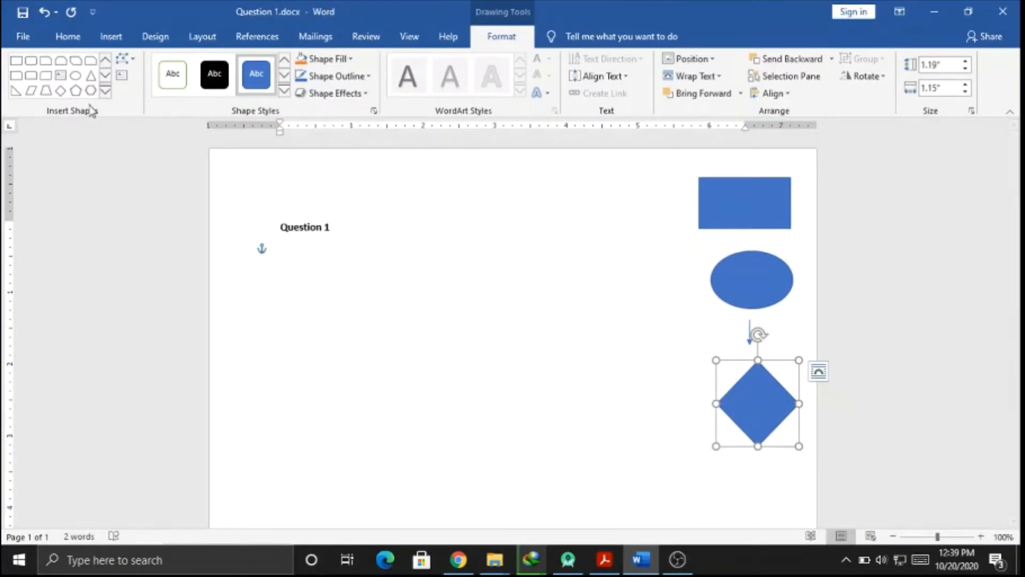
{"action": "left_click", "coordinate": [30, 90]}
{"action": "left_click_drag", "start_coordinate": [641, 234], "coordinate": [704, 282]}
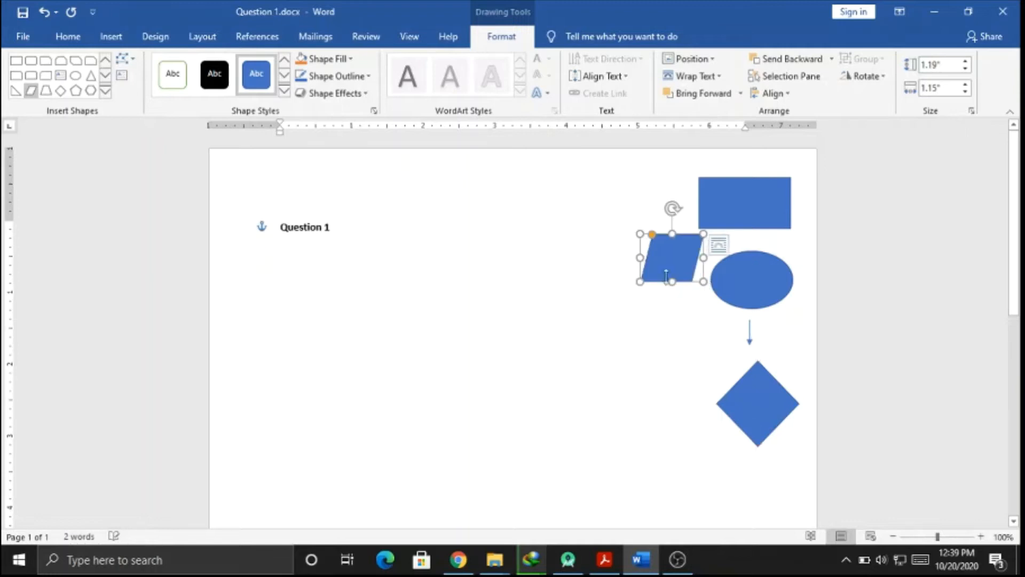
Step: Widen the parallelogram to about 1.32" and apply the white-filled theme style with a black outline to it
{"action": "left_click_drag", "start_coordinate": [641, 257], "coordinate": [607, 261]}
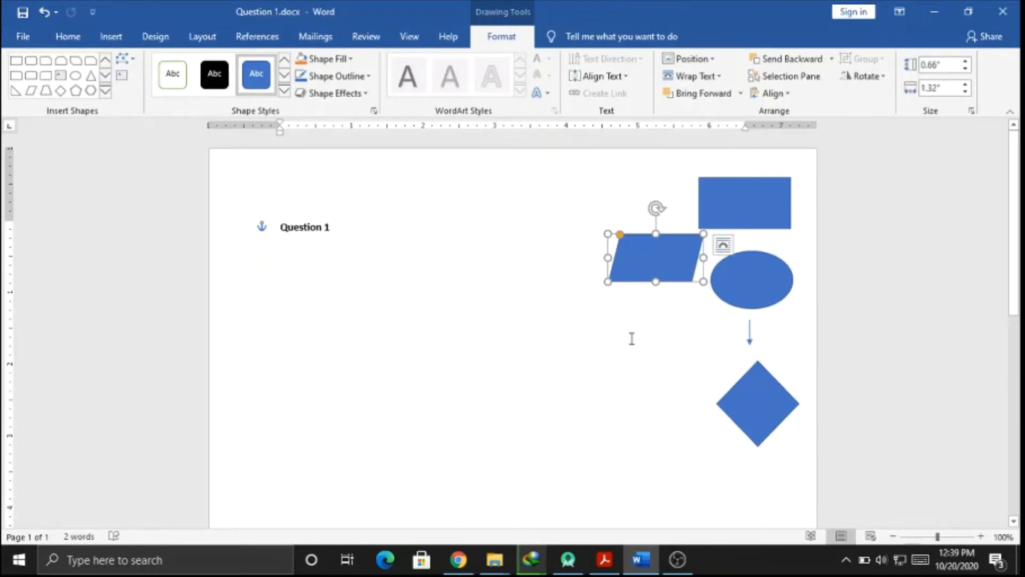
{"action": "left_click", "coordinate": [337, 250]}
{"action": "double_click", "coordinate": [685, 280]}
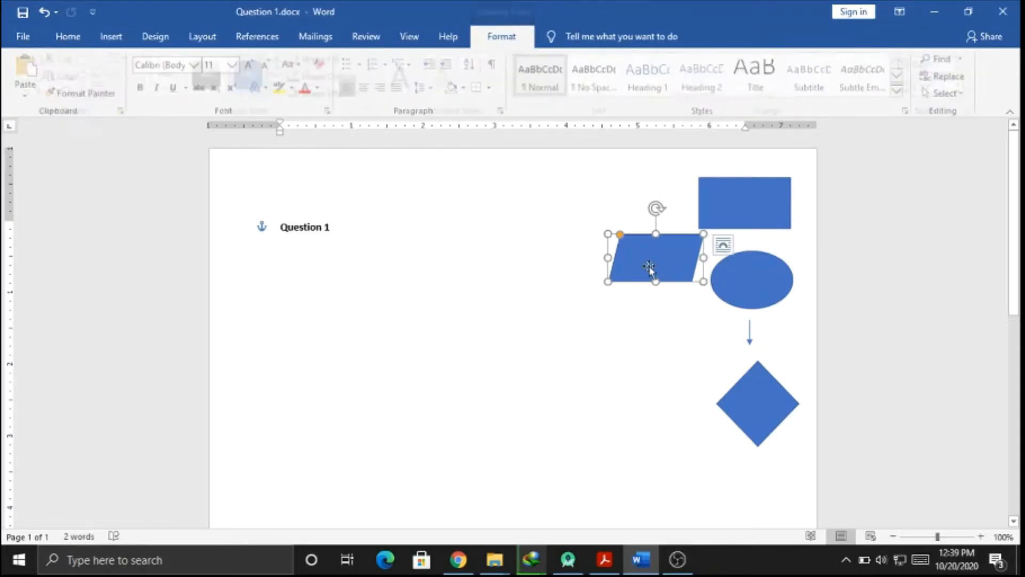
{"action": "left_click", "coordinate": [284, 94]}
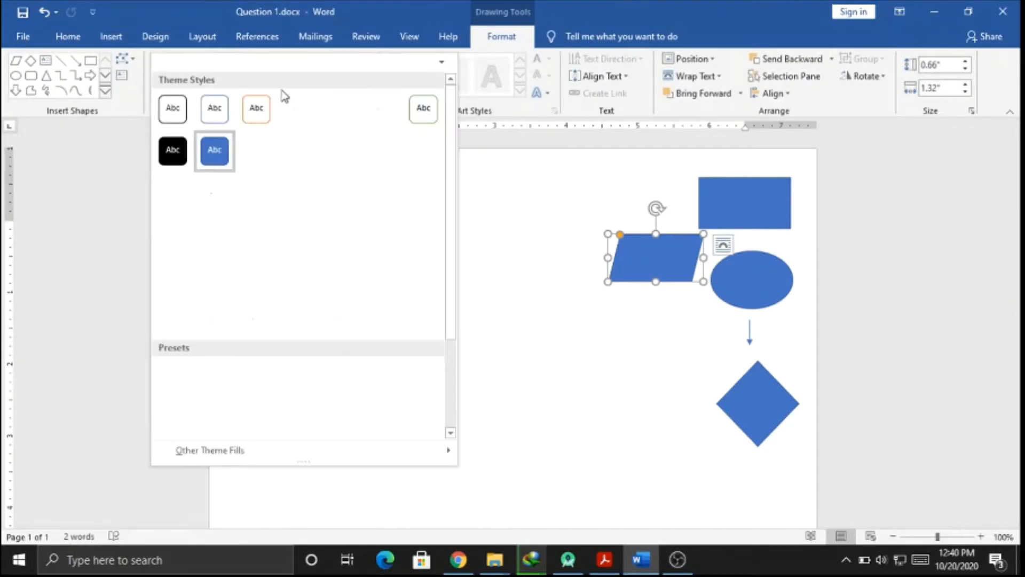
{"action": "left_click", "coordinate": [183, 110]}
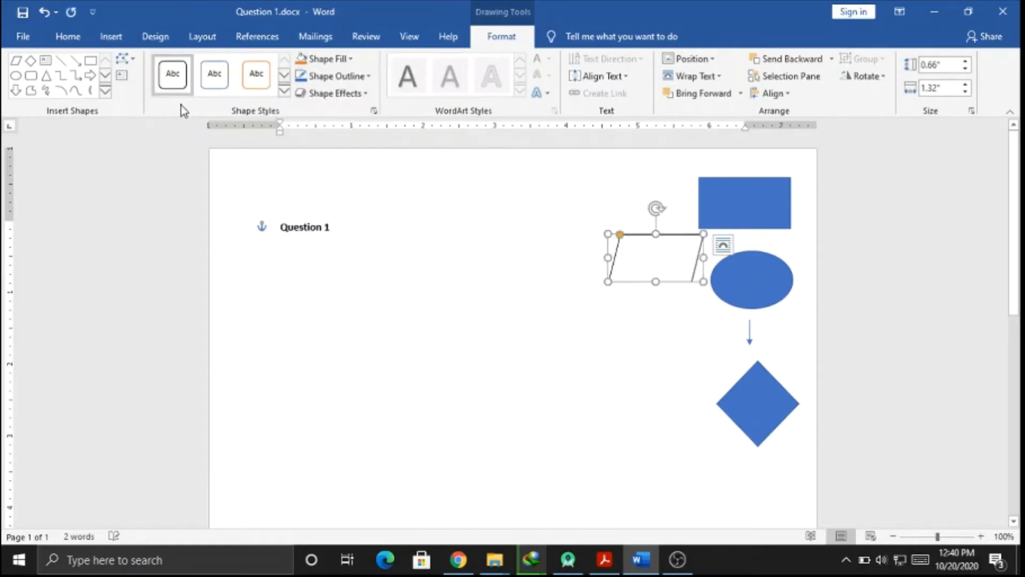
{"action": "left_click", "coordinate": [284, 92]}
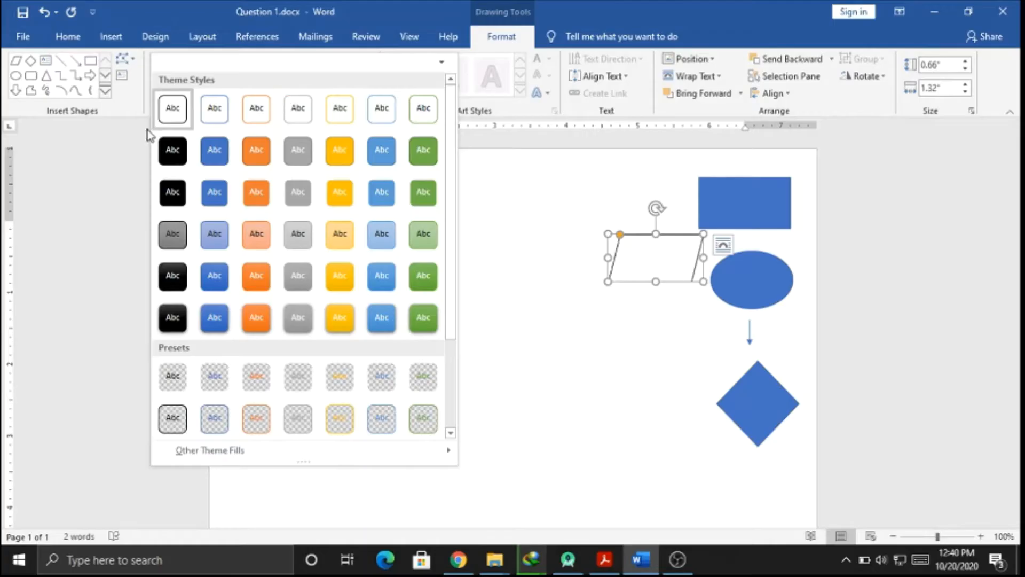
{"action": "left_click", "coordinate": [176, 108]}
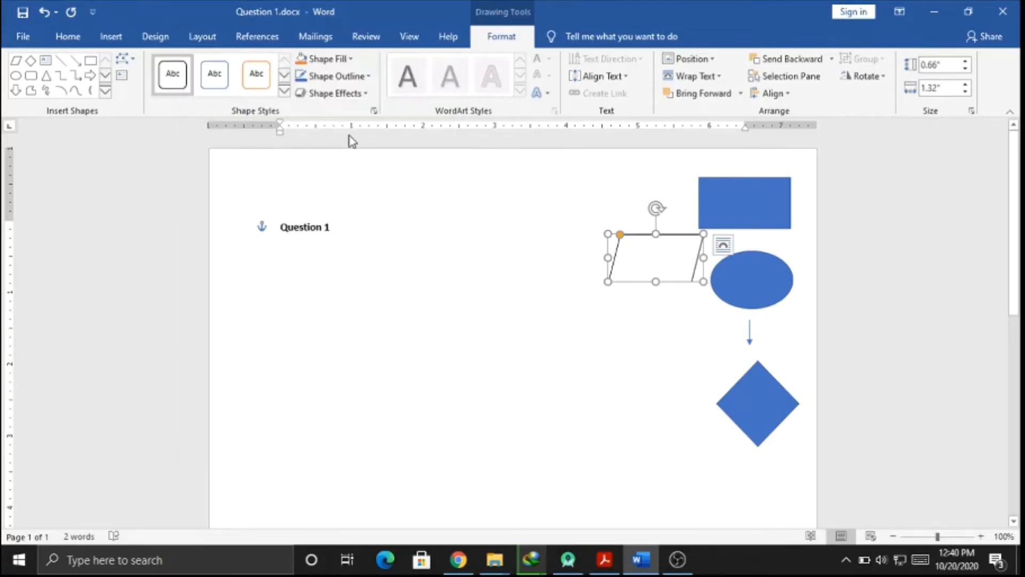
Step: Set the parallelogram's outline weight to 2¼ pt
{"action": "left_click", "coordinate": [369, 78]}
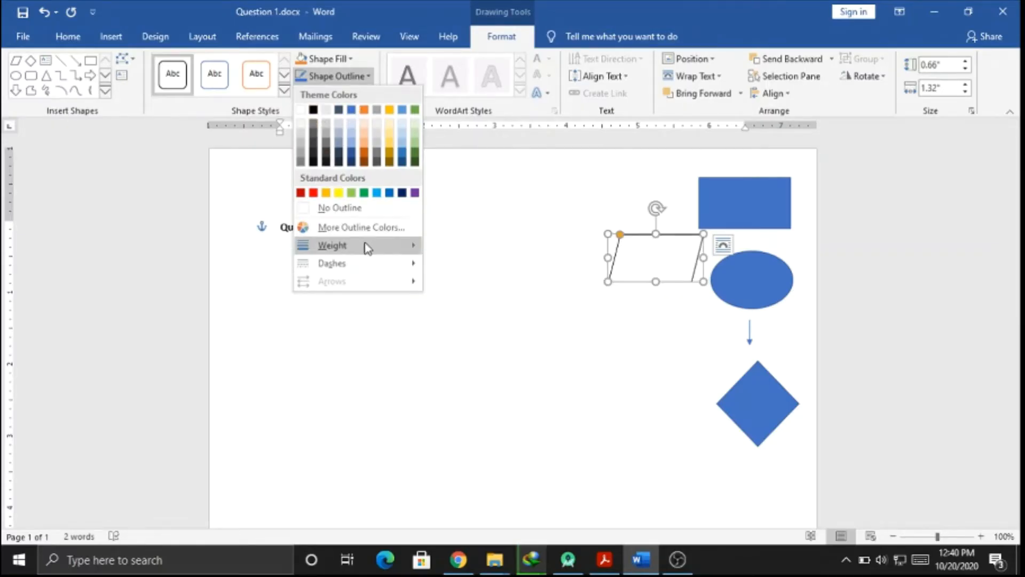
{"action": "mouse_move", "coordinate": [368, 249]}
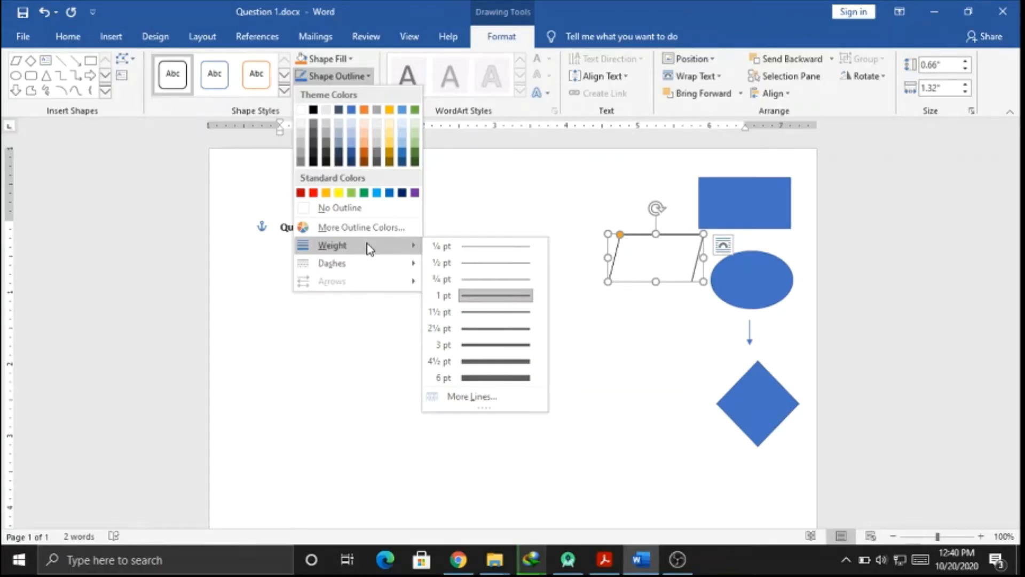
{"action": "left_click", "coordinate": [483, 332]}
Step: Give the rectangle the white-filled, black-outlined theme style with a 2¼ pt outline weight
{"action": "left_click", "coordinate": [725, 208]}
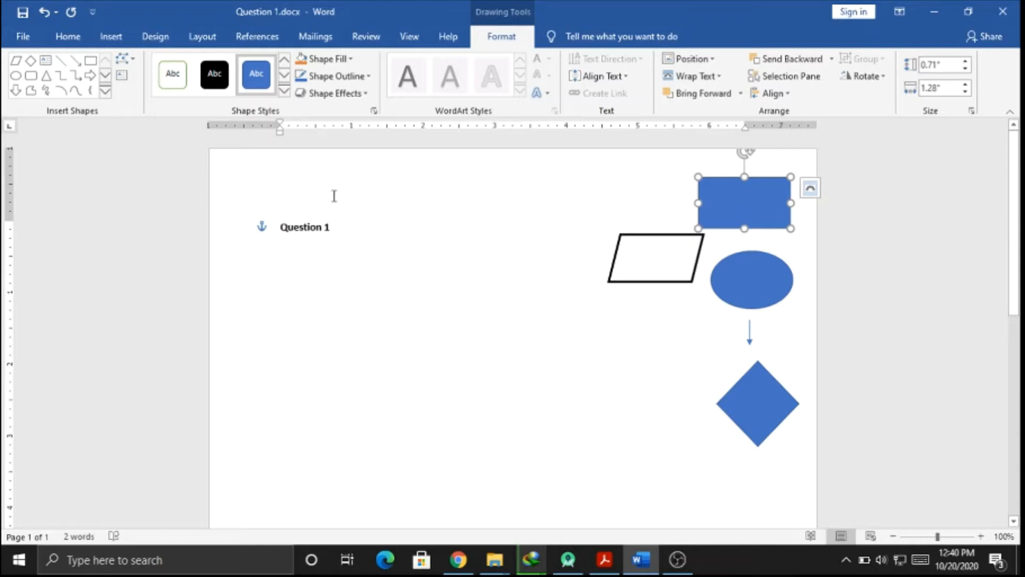
{"action": "left_click", "coordinate": [286, 91]}
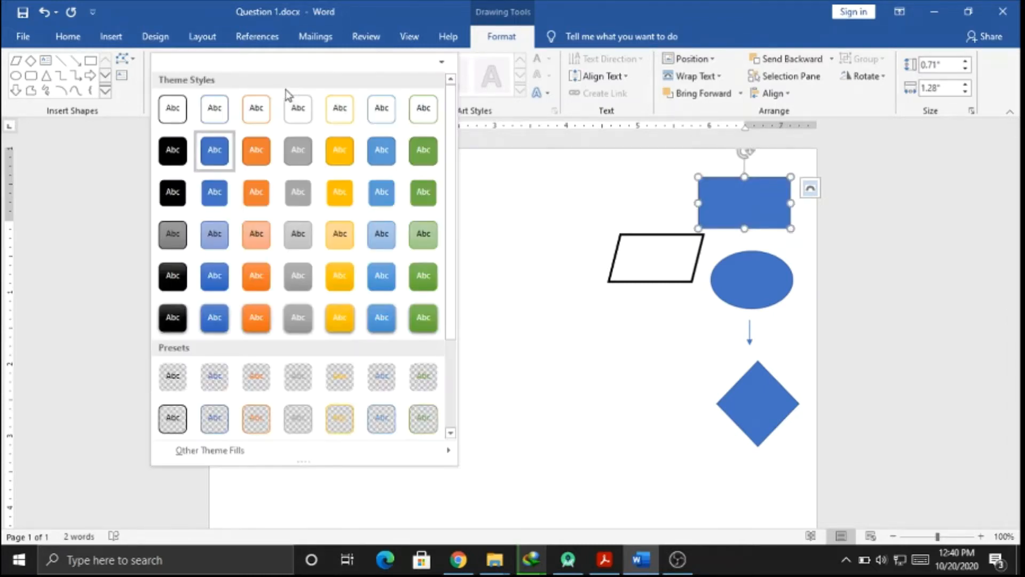
{"action": "left_click", "coordinate": [170, 113]}
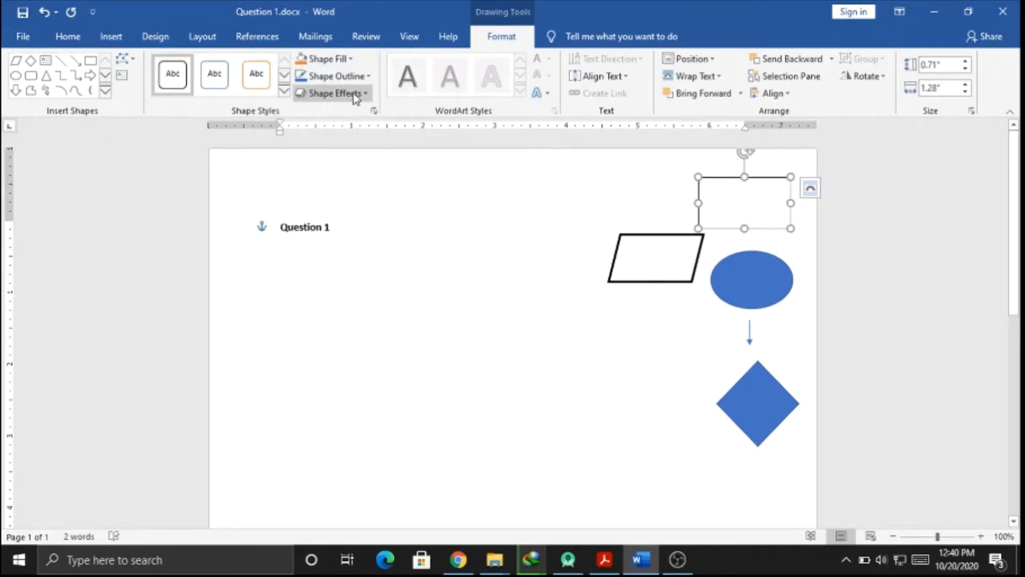
{"action": "left_click", "coordinate": [367, 77]}
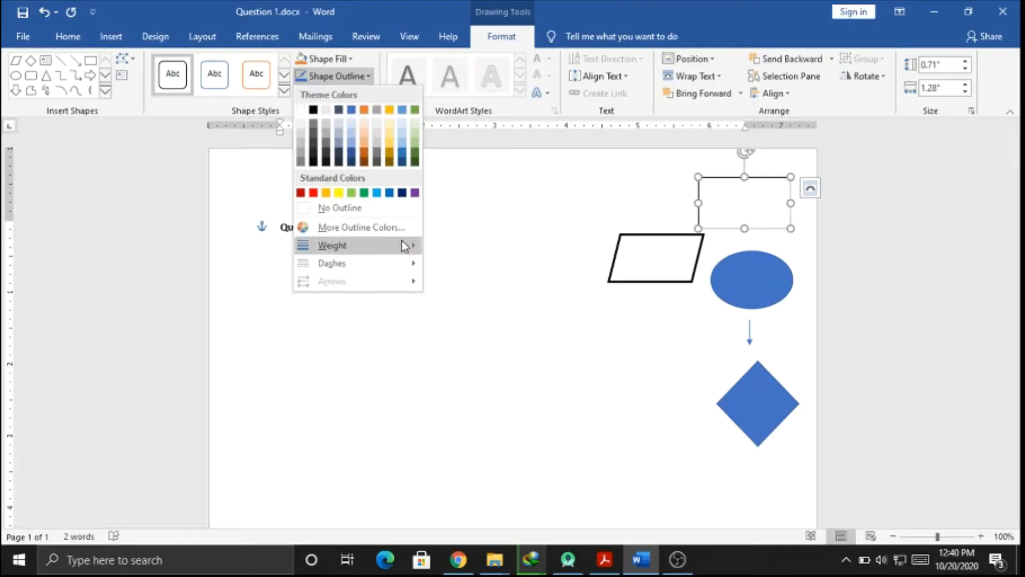
{"action": "mouse_move", "coordinate": [404, 244]}
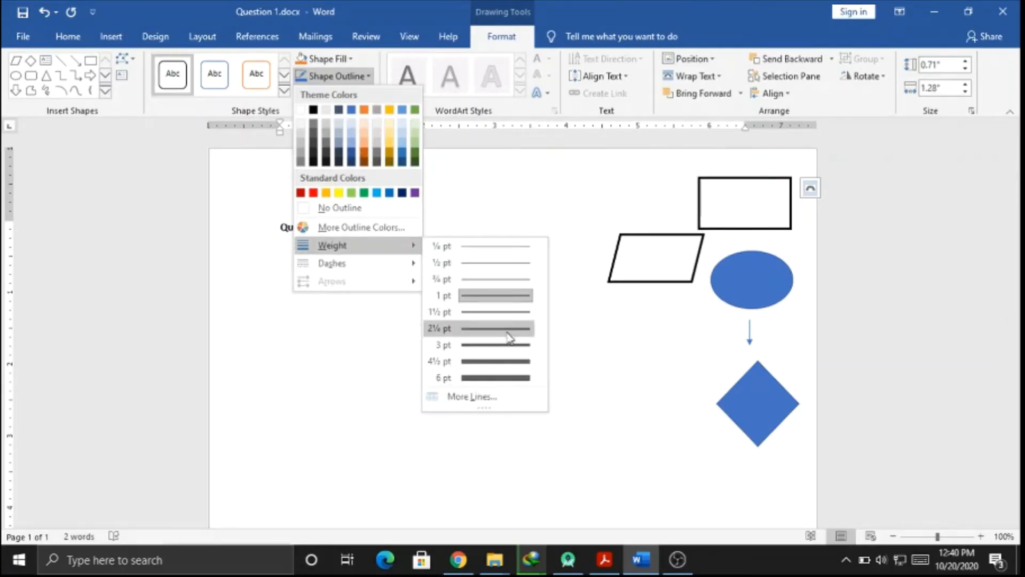
{"action": "left_click", "coordinate": [509, 328]}
Step: Set the oval's outline to 2¼ pt, and apply the white-filled, black-outlined theme style to it
{"action": "left_click", "coordinate": [718, 286]}
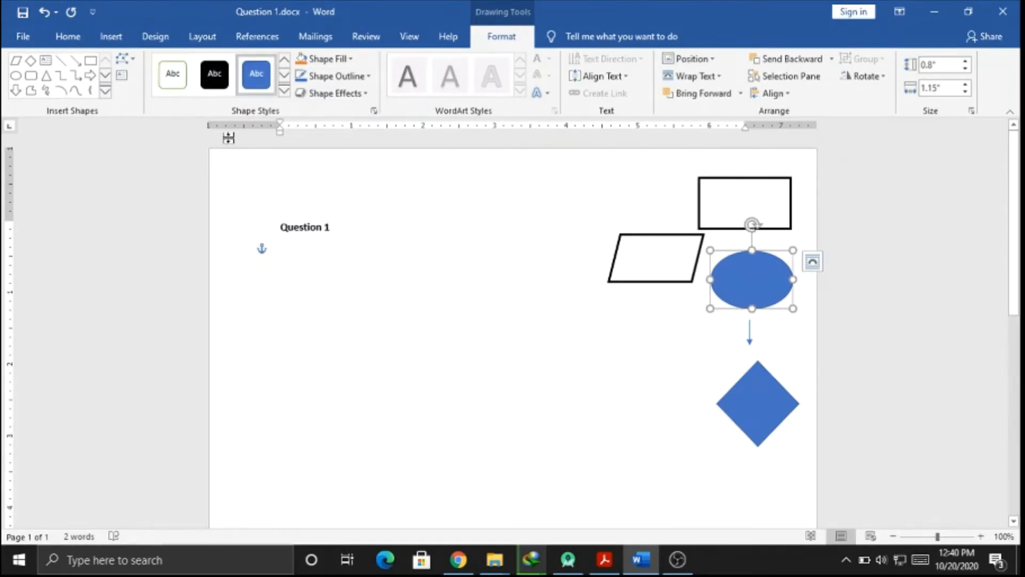
{"action": "left_click", "coordinate": [359, 78]}
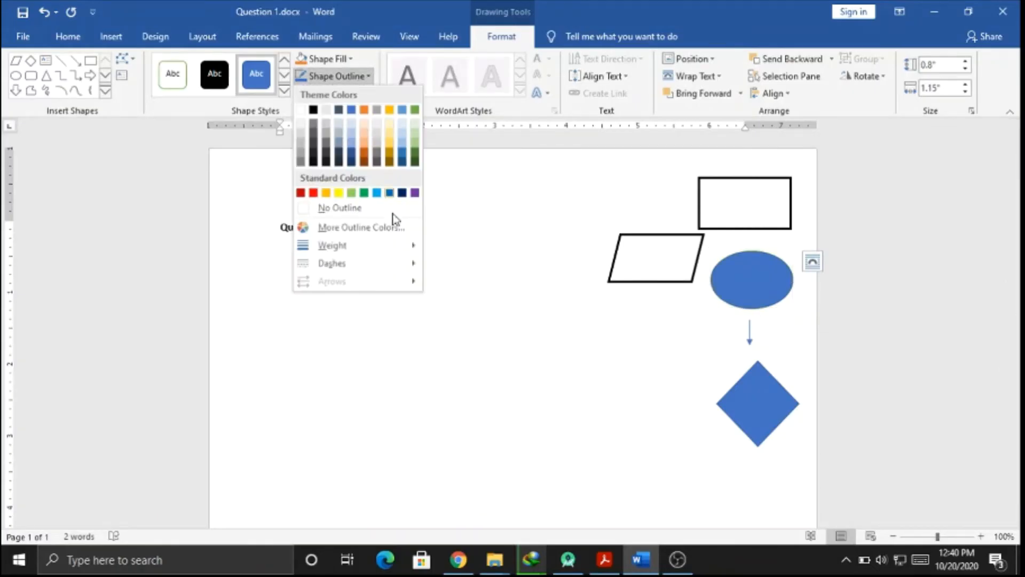
{"action": "mouse_move", "coordinate": [397, 246]}
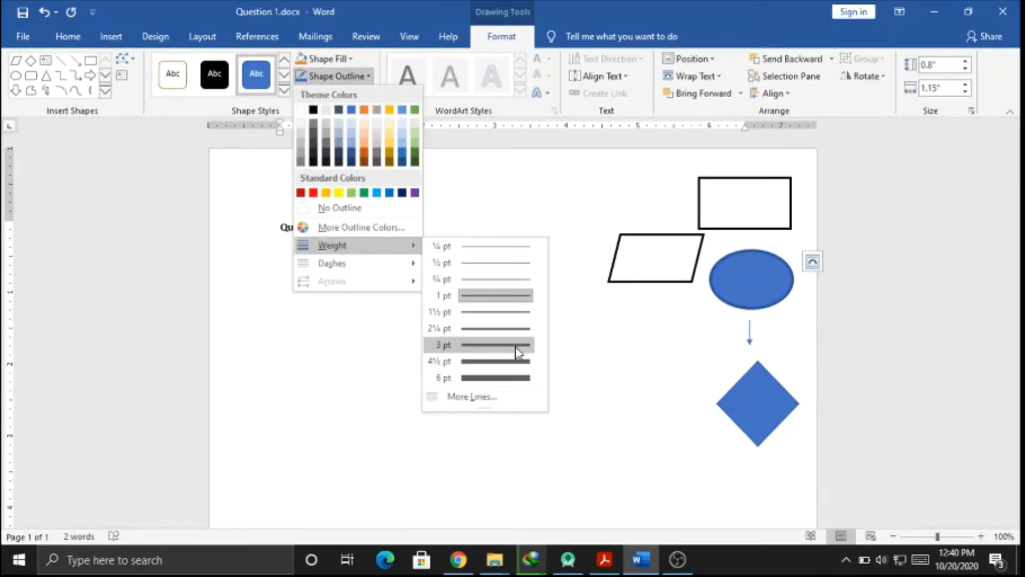
{"action": "left_click", "coordinate": [512, 330]}
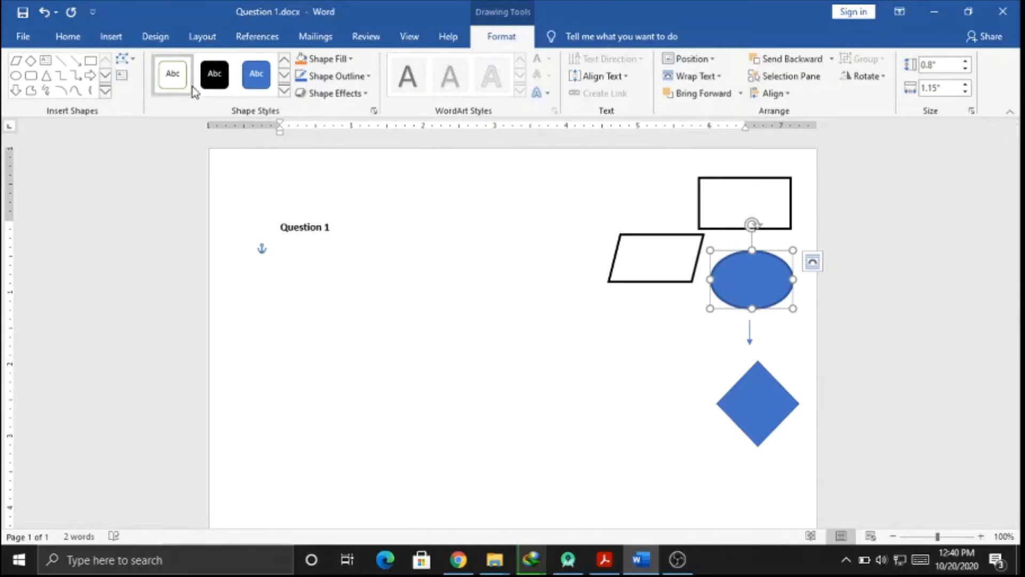
{"action": "left_click", "coordinate": [284, 92]}
{"action": "left_click", "coordinate": [171, 105]}
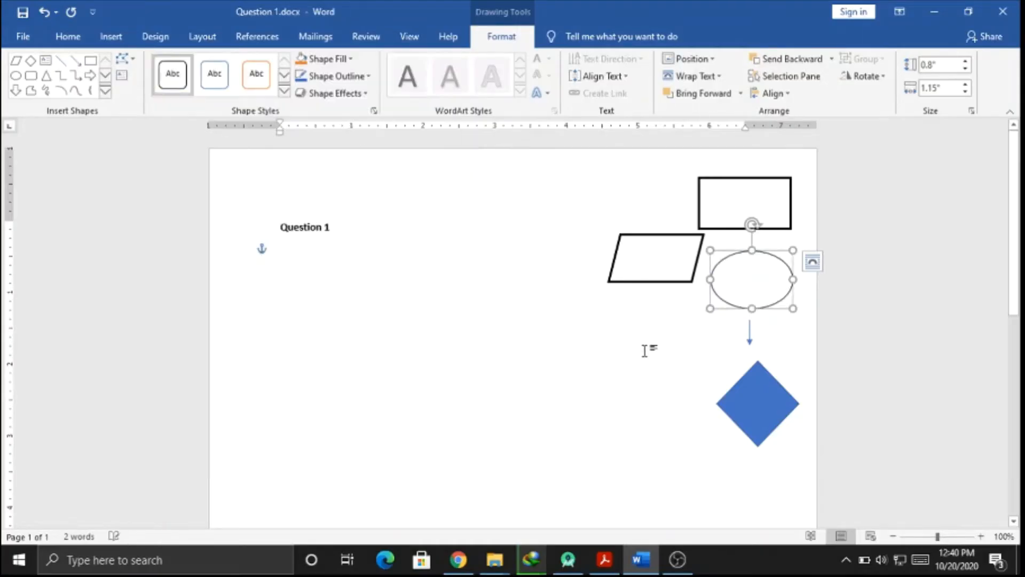
Step: Apply the black line style to the vertical arrow and set its weight to 2¼ pt
{"action": "left_click", "coordinate": [749, 336]}
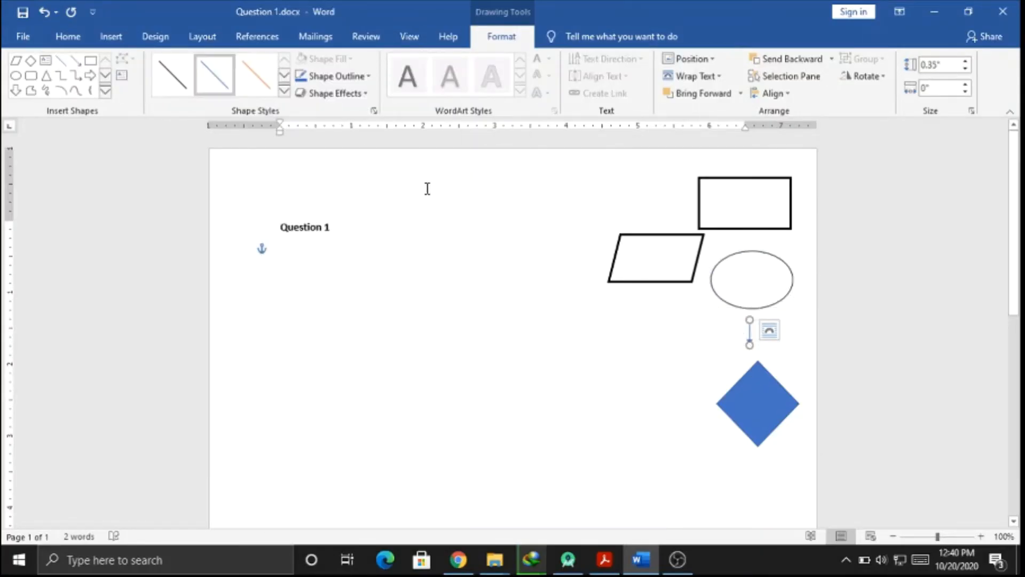
{"action": "left_click", "coordinate": [180, 80]}
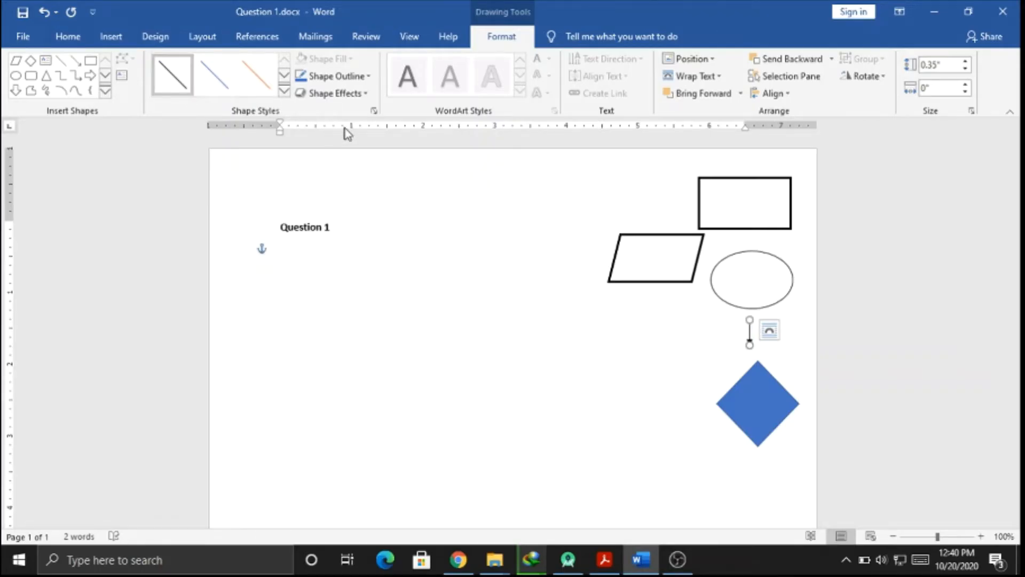
{"action": "left_click", "coordinate": [364, 75]}
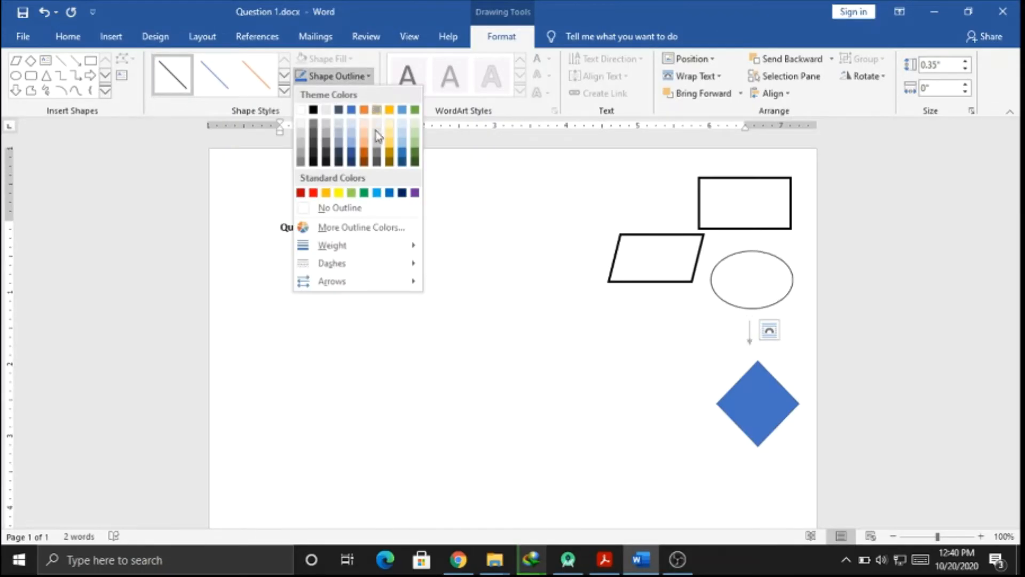
{"action": "mouse_move", "coordinate": [409, 245]}
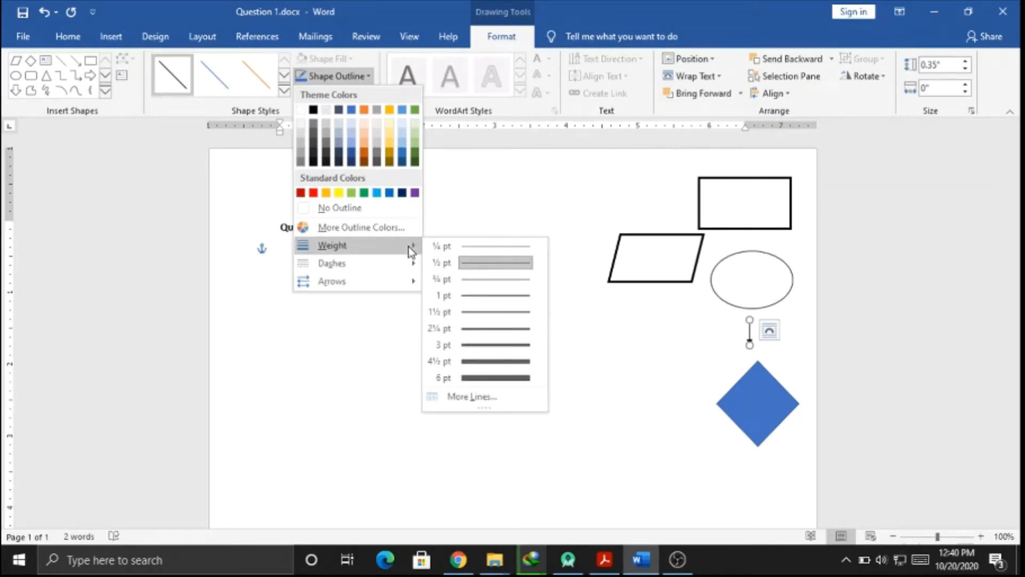
{"action": "left_click", "coordinate": [491, 329]}
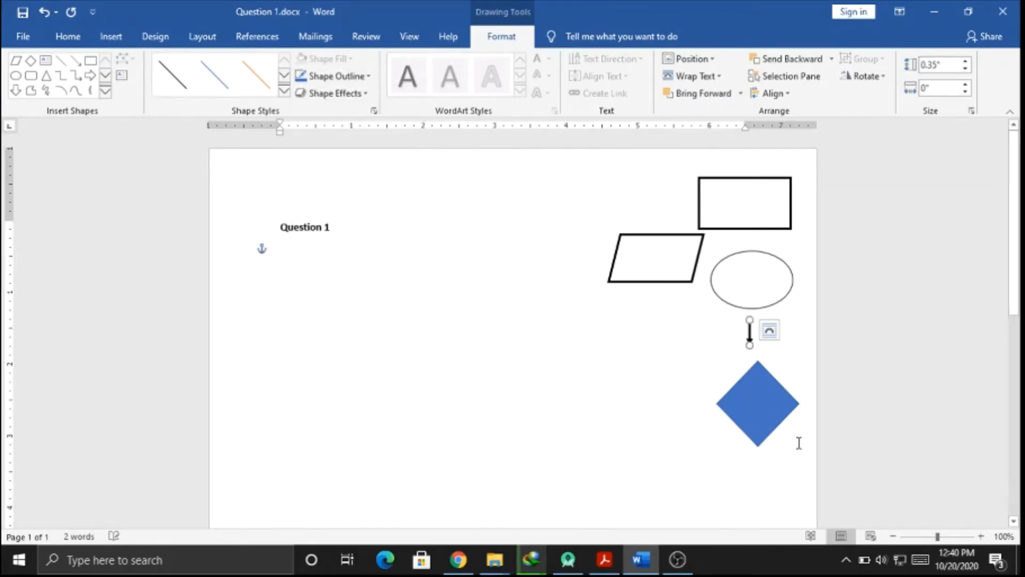
Step: Set the outline weight of the black-outlined oval to 2¼ pt
{"action": "left_click", "coordinate": [740, 294]}
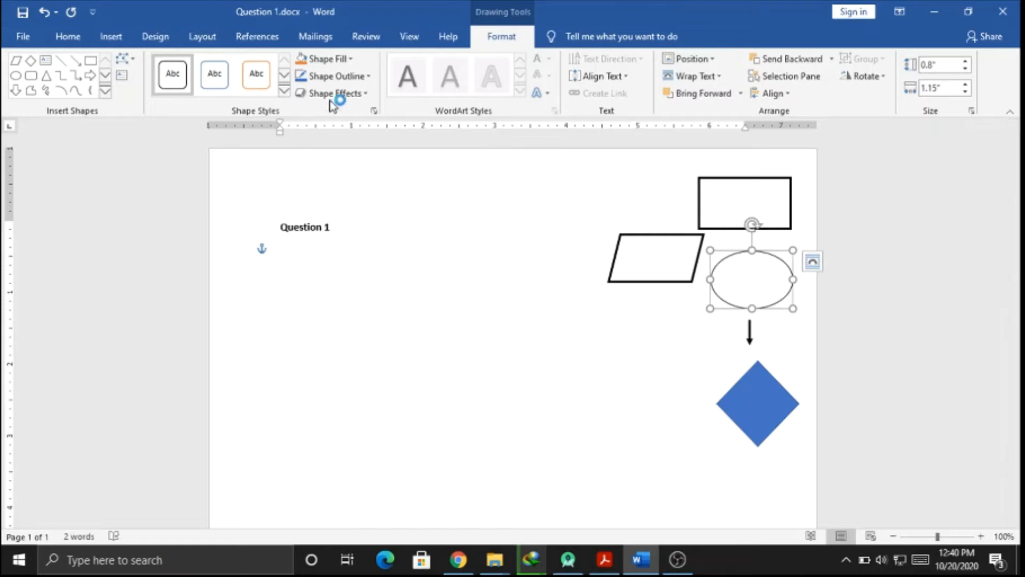
{"action": "left_click", "coordinate": [354, 82]}
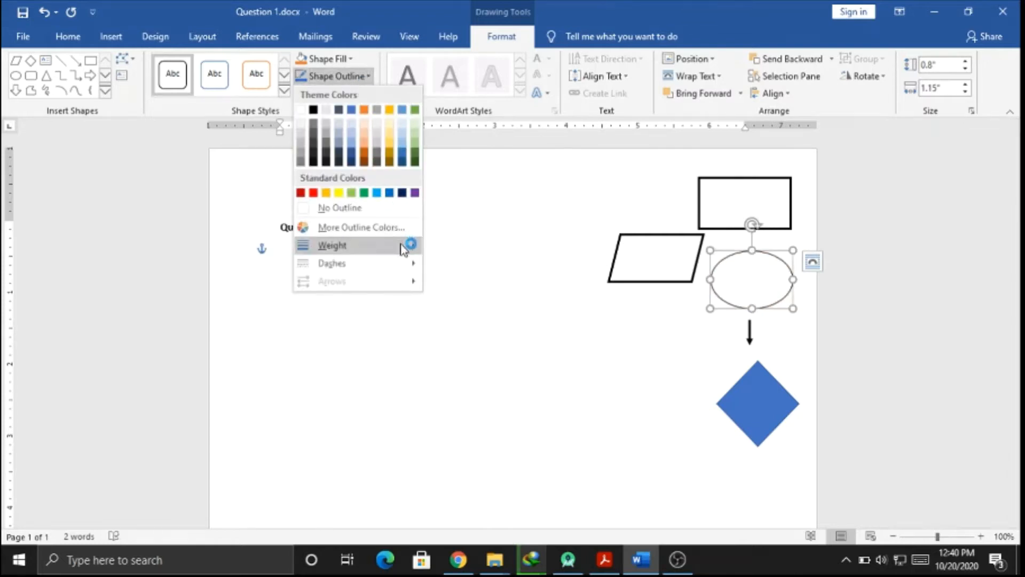
{"action": "mouse_move", "coordinate": [403, 247]}
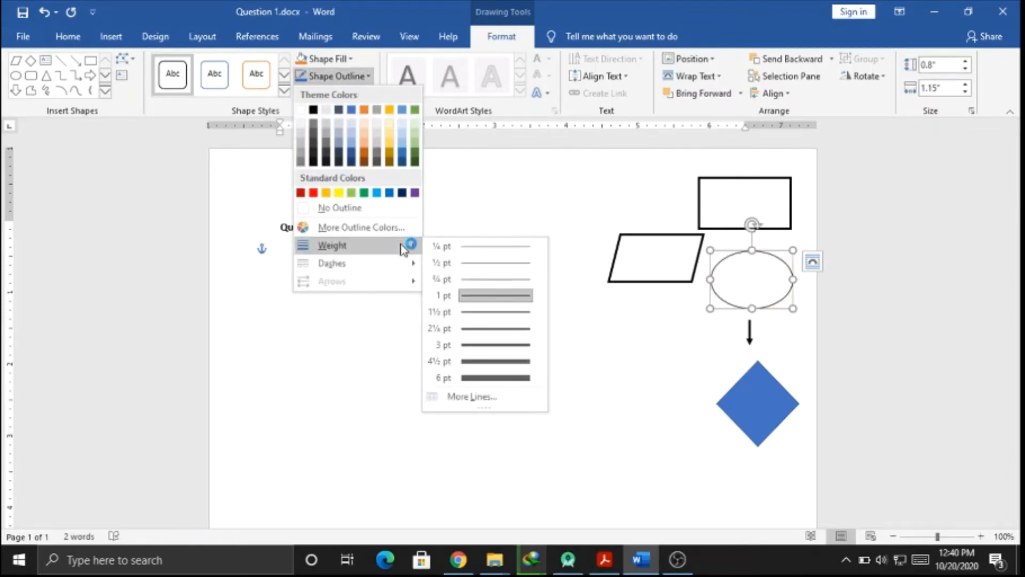
{"action": "left_click", "coordinate": [494, 328]}
Step: Give the diamond the white-filled, black-outlined theme style with a 2¼ pt outline weight, and deselect it
{"action": "left_click", "coordinate": [752, 429]}
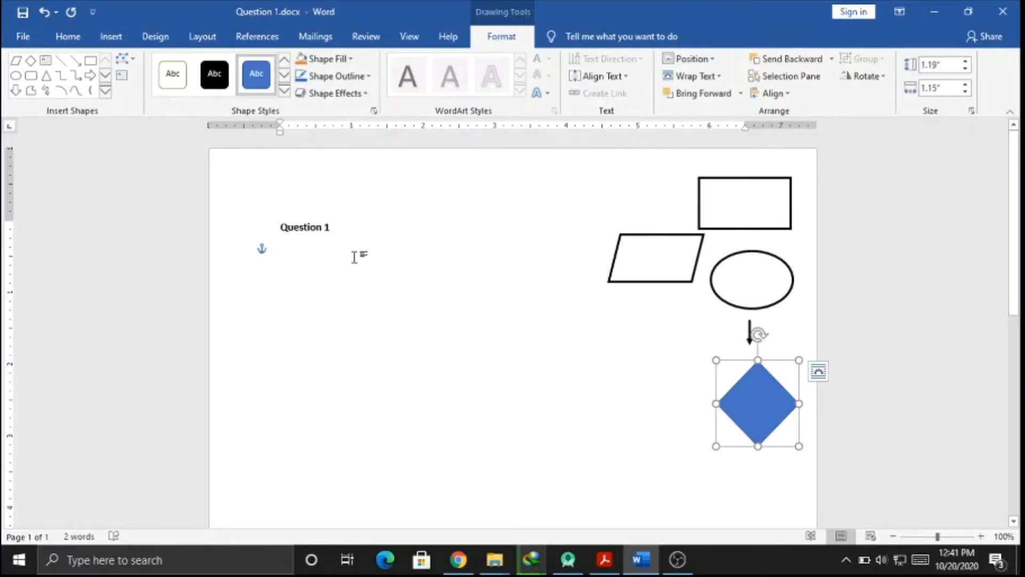
{"action": "left_click", "coordinate": [286, 92]}
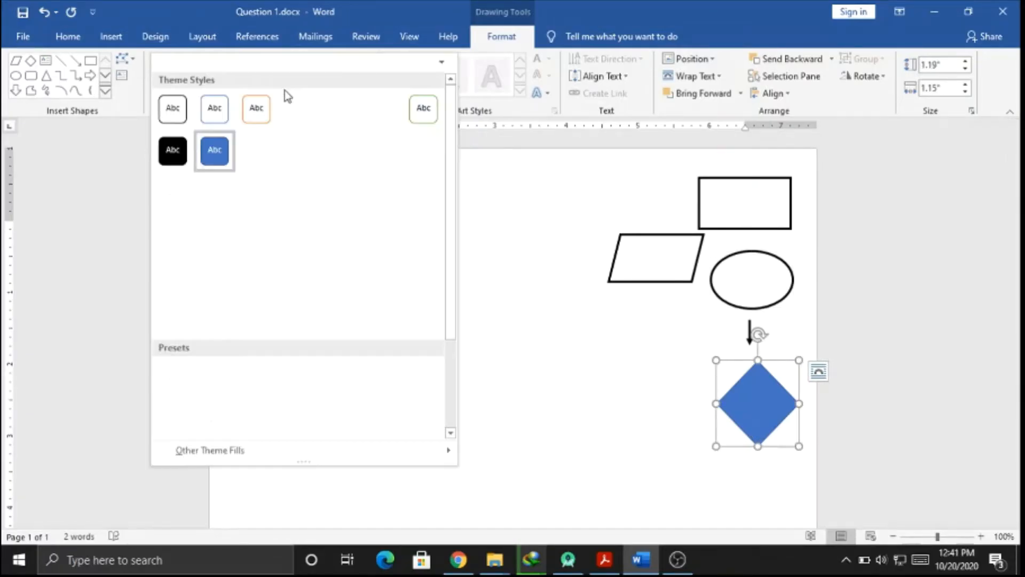
{"action": "left_click", "coordinate": [175, 120]}
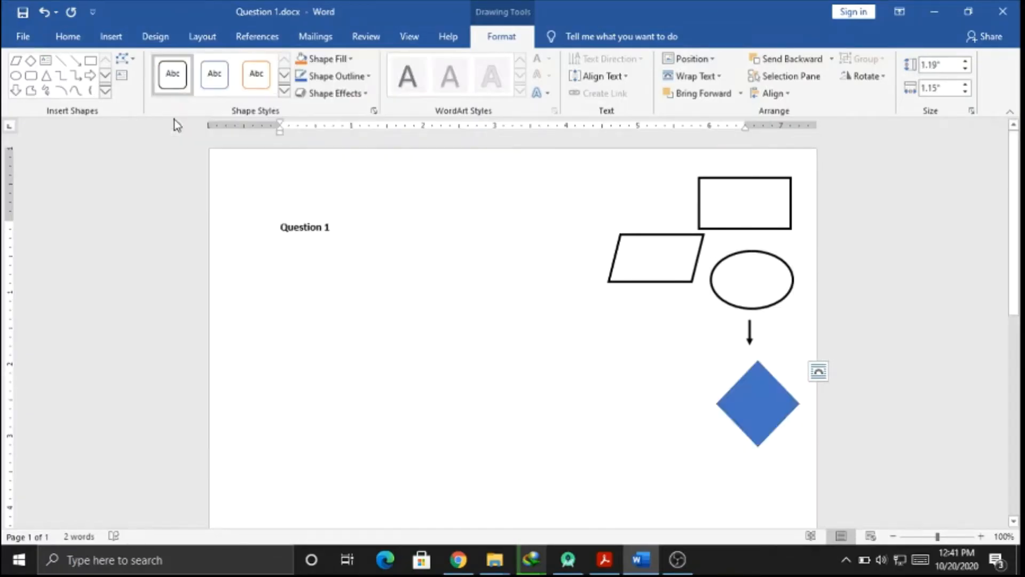
{"action": "left_click", "coordinate": [358, 78]}
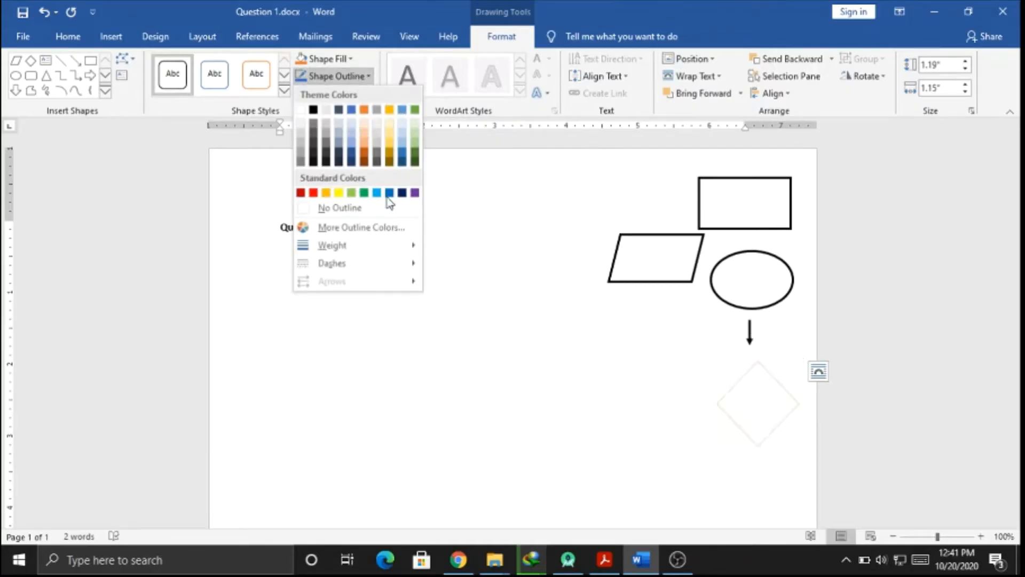
{"action": "mouse_move", "coordinate": [396, 249]}
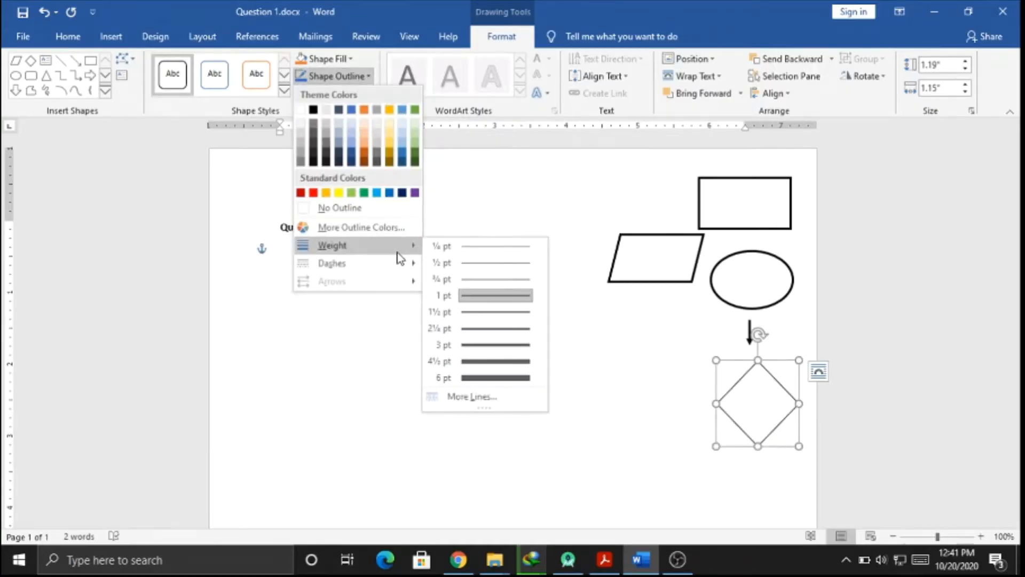
{"action": "left_click", "coordinate": [482, 329]}
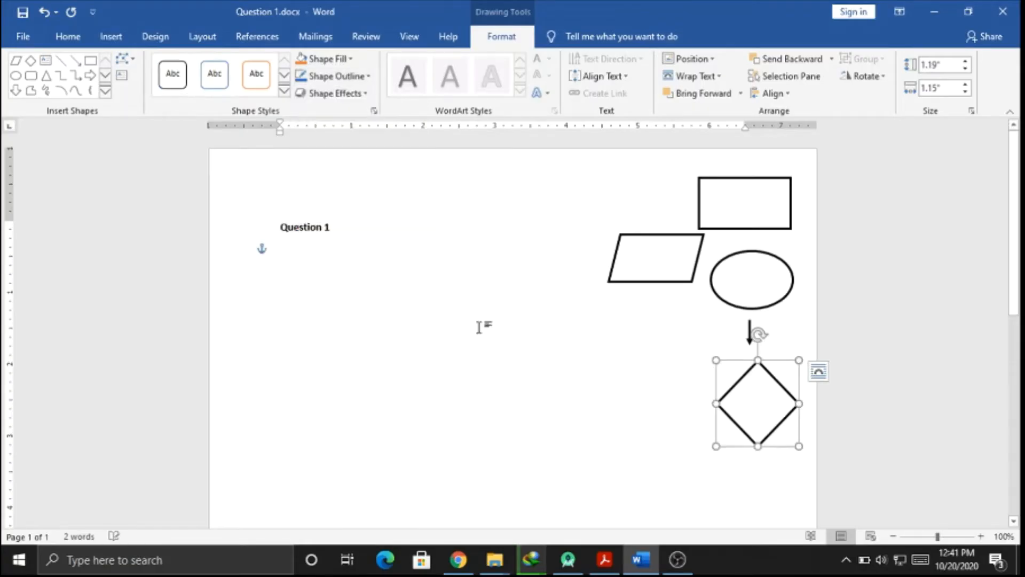
{"action": "left_click", "coordinate": [451, 385]}
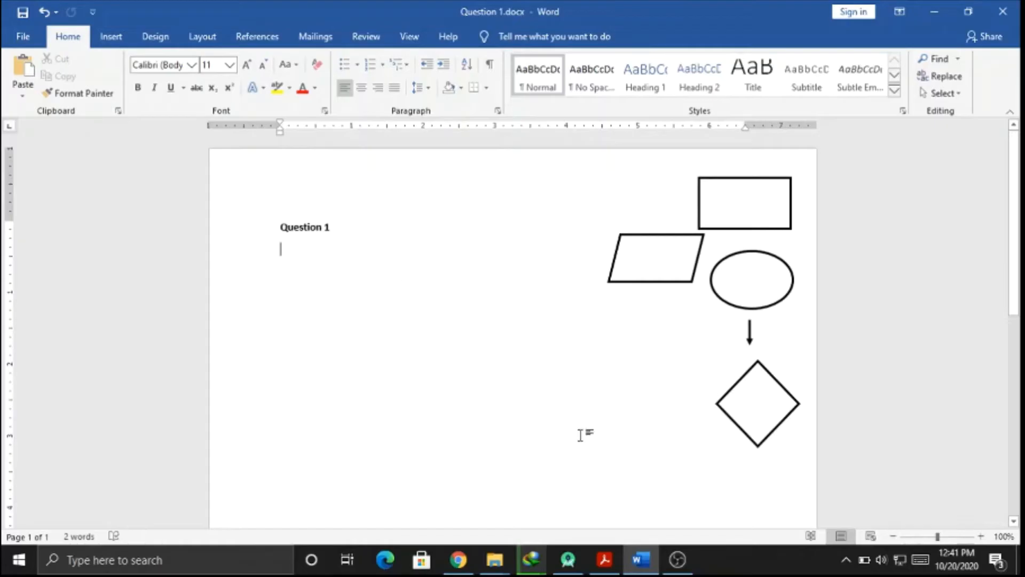
{"action": "left_click", "coordinate": [677, 559]}
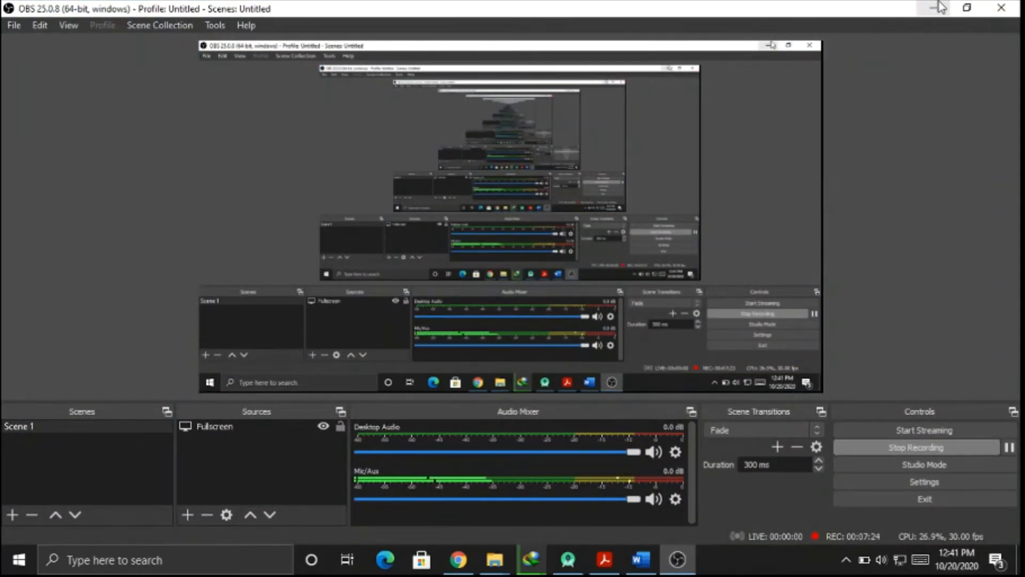
{"action": "left_click", "coordinate": [1009, 447]}
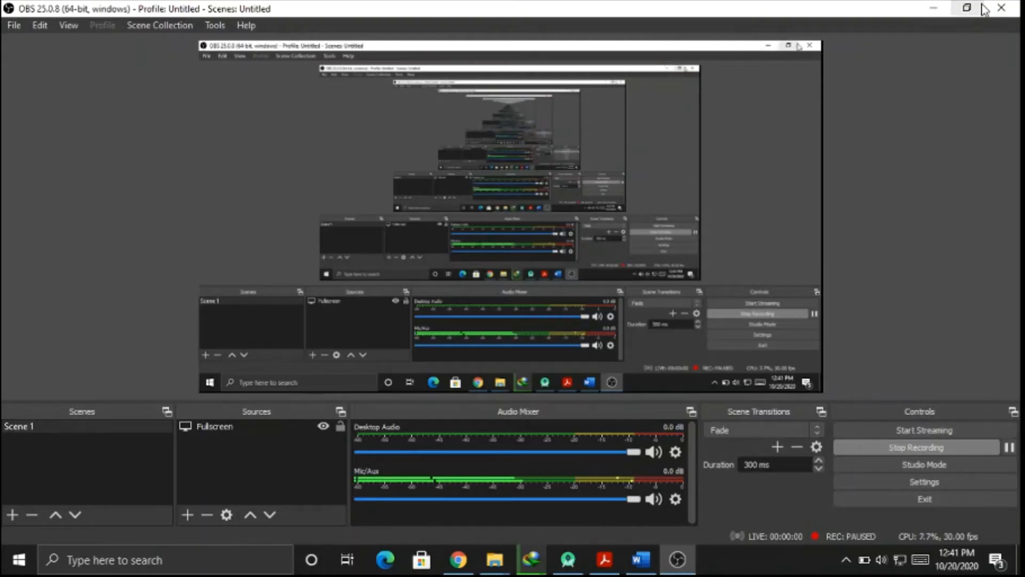
Step: Consult the flowchart question in the PDF, then copy the blank oval beneath the Question 1 heading and resize it to about 0.73" by 1.37"
{"action": "left_click", "coordinate": [934, 8]}
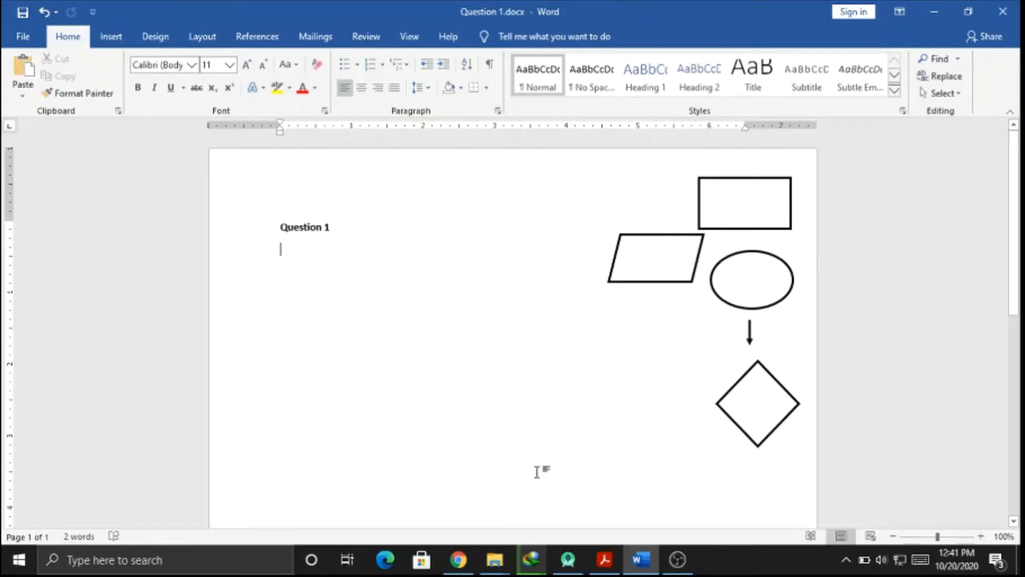
{"action": "left_click", "coordinate": [604, 561]}
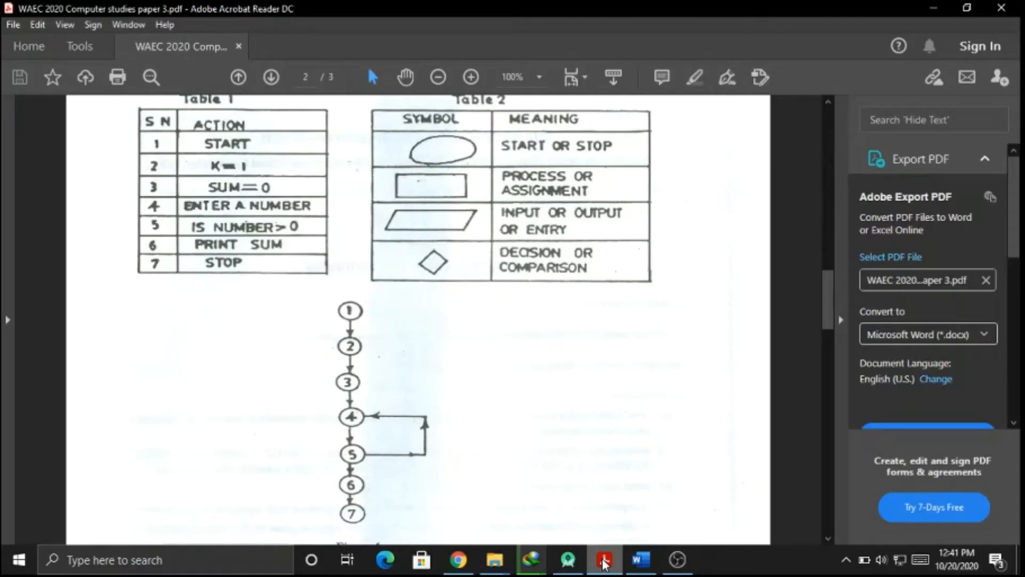
{"action": "left_click", "coordinate": [604, 561]}
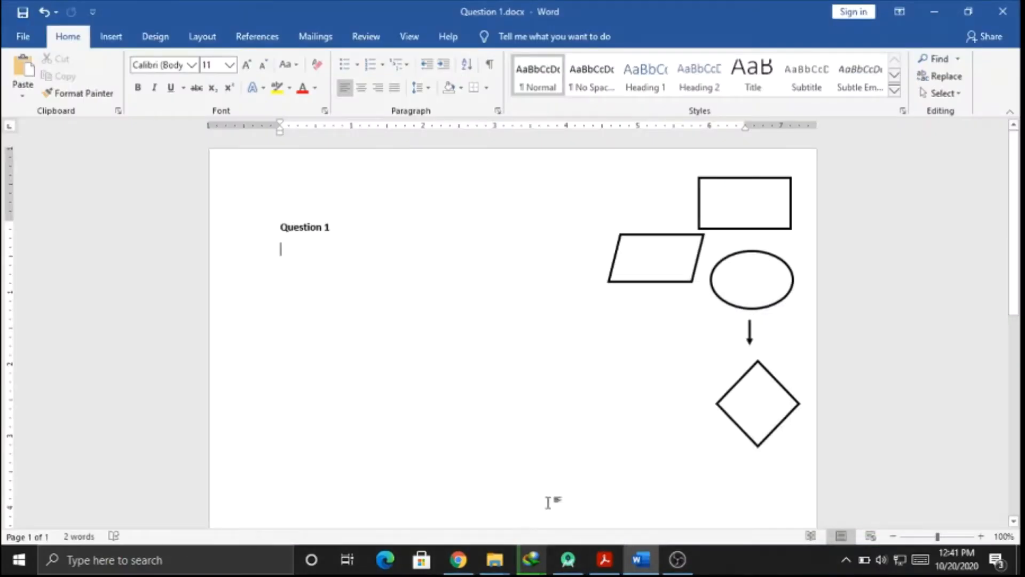
{"action": "double_click", "coordinate": [719, 303]}
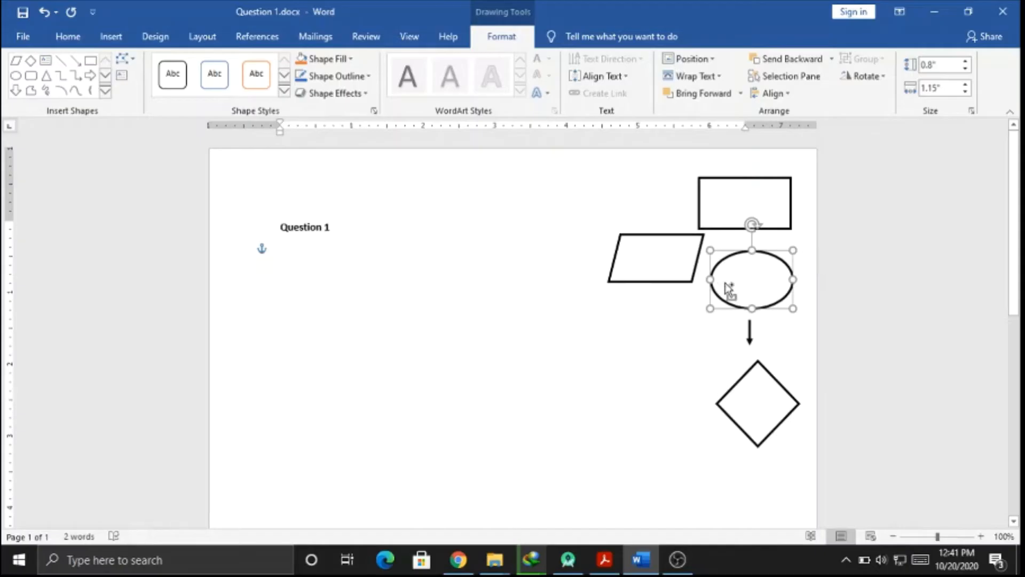
{"action": "left_click_drag", "start_coordinate": [744, 296], "coordinate": [428, 281], "text": "ctrl"}
{"action": "left_click_drag", "start_coordinate": [377, 312], "coordinate": [377, 306]}
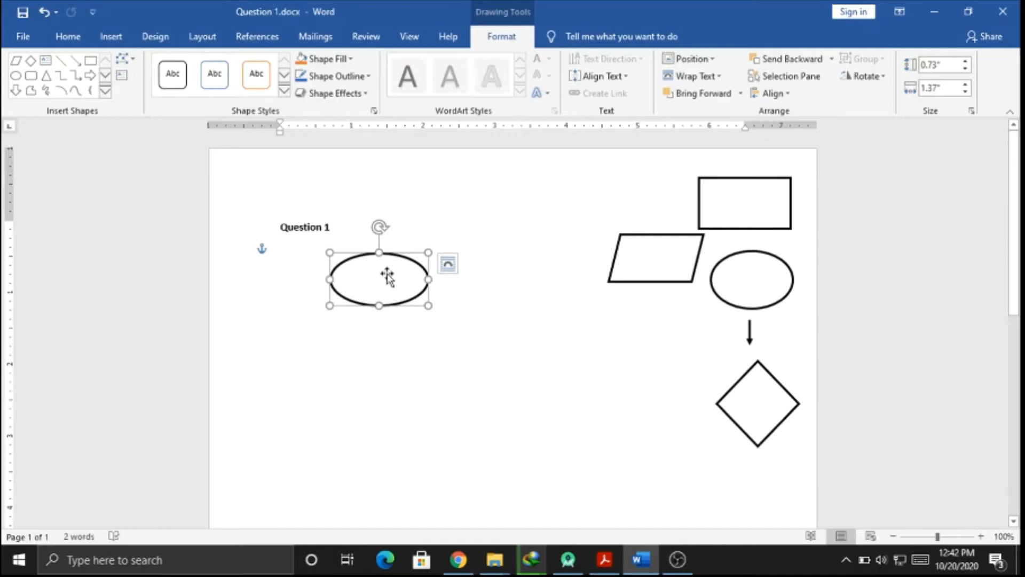
{"action": "left_click", "coordinate": [526, 289]}
{"action": "left_click", "coordinate": [378, 286]}
Step: Check the first action in the question PDF, then label the oval beneath the Question 1 heading START in bold
{"action": "left_click", "coordinate": [601, 559]}
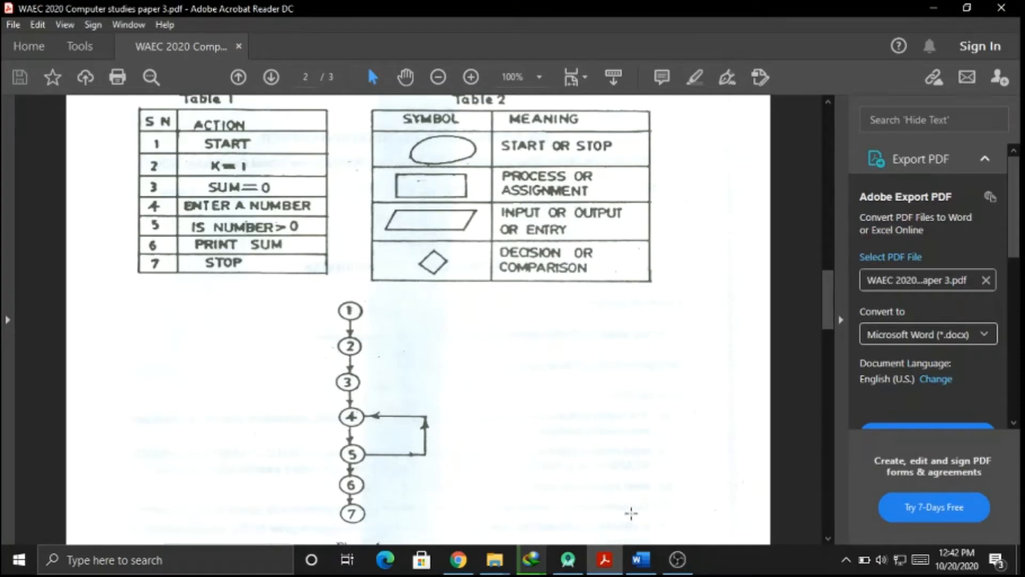
{"action": "left_click", "coordinate": [641, 559]}
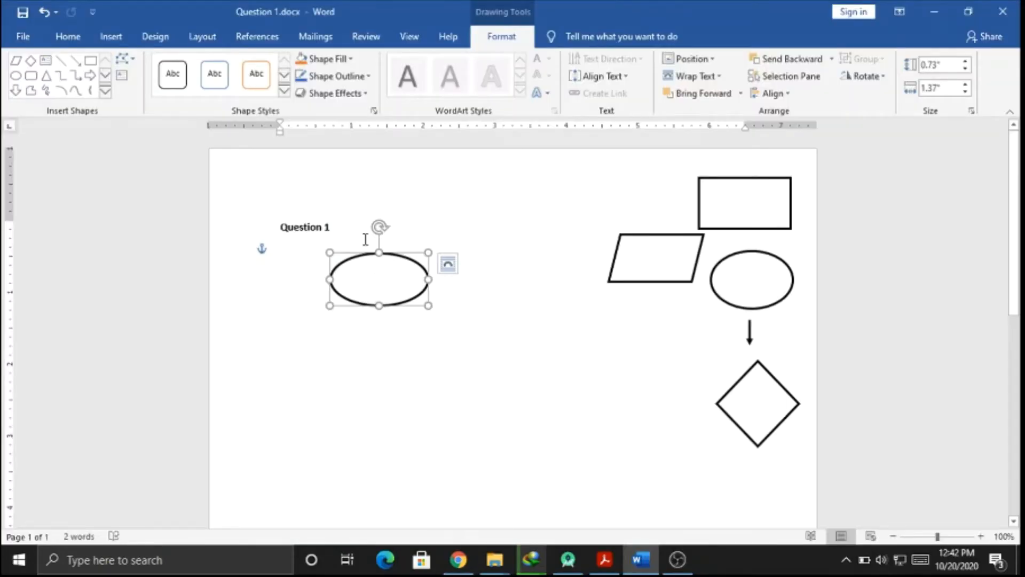
{"action": "right_click", "coordinate": [382, 285]}
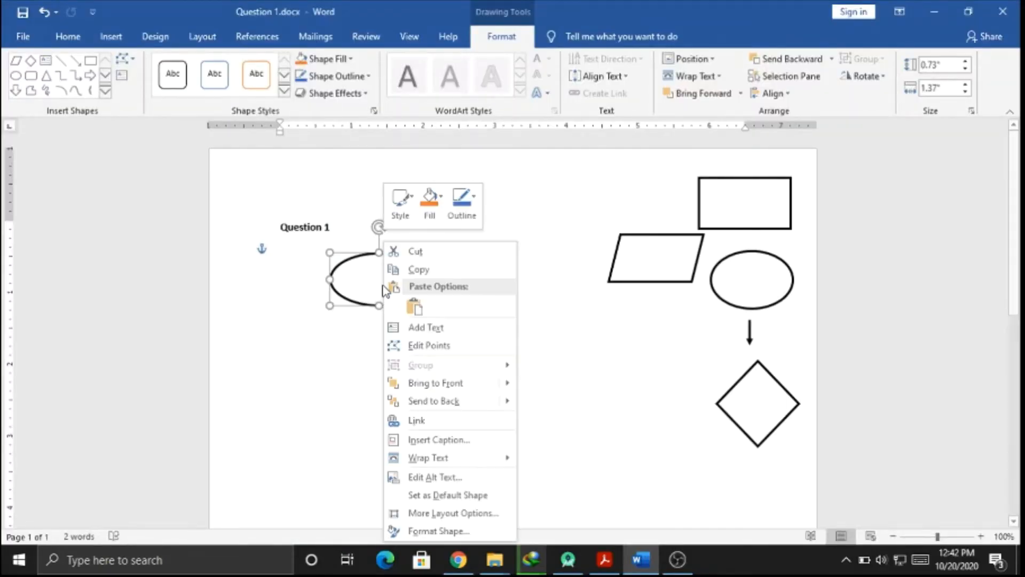
{"action": "left_click", "coordinate": [428, 332]}
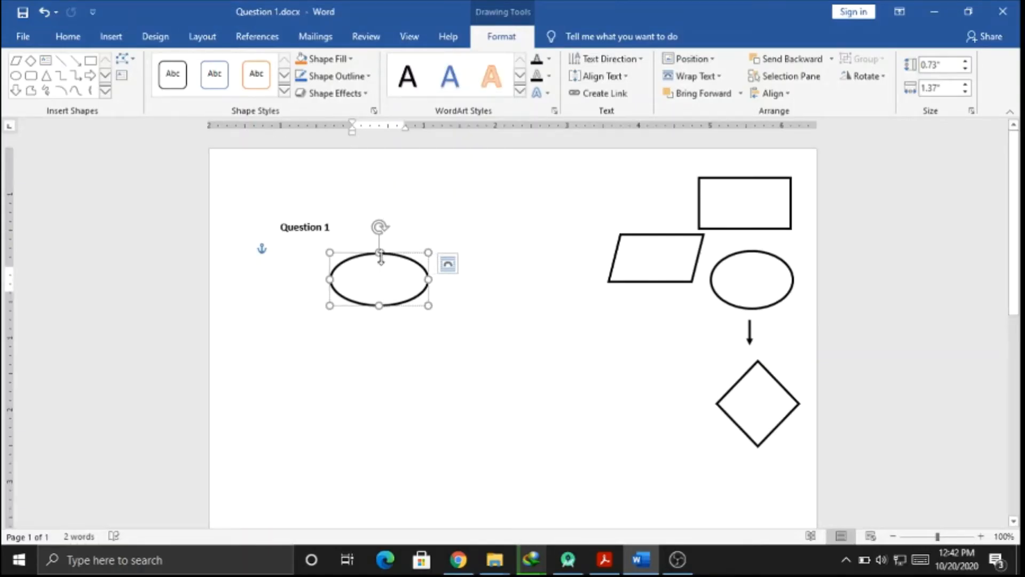
{"action": "type", "text": "START"}
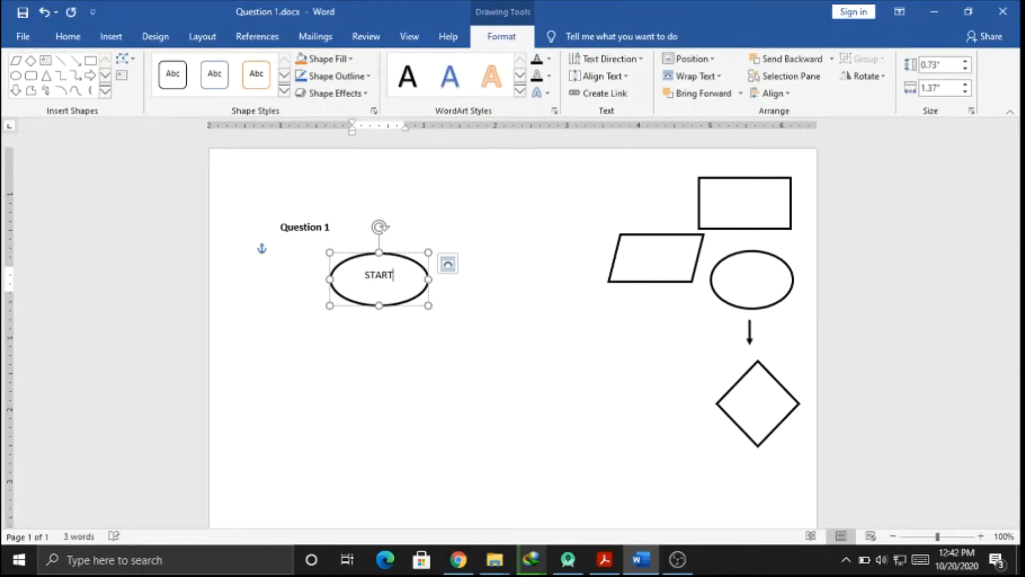
{"action": "left_click_drag", "start_coordinate": [397, 275], "coordinate": [363, 275]}
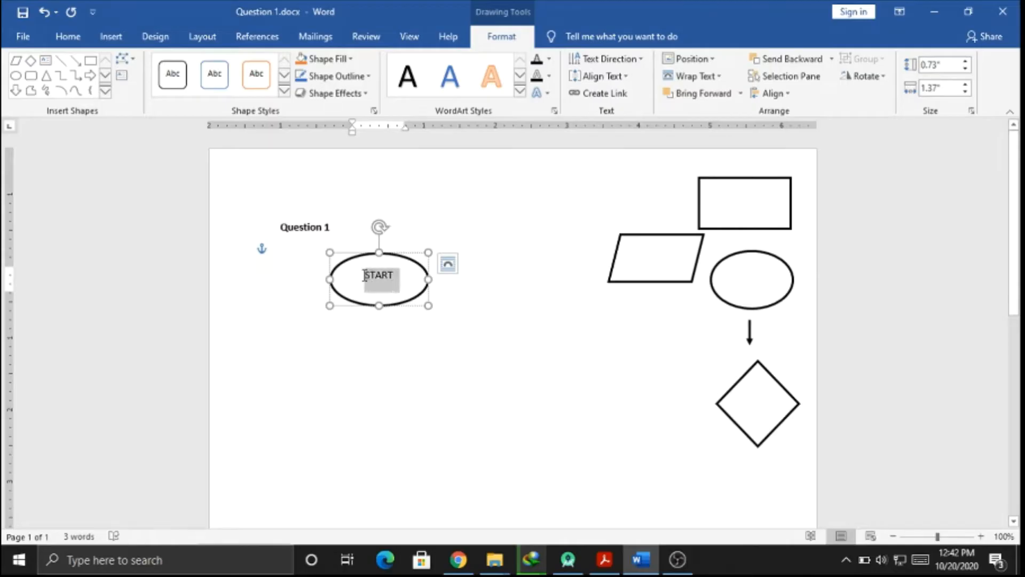
{"action": "left_click", "coordinate": [374, 250]}
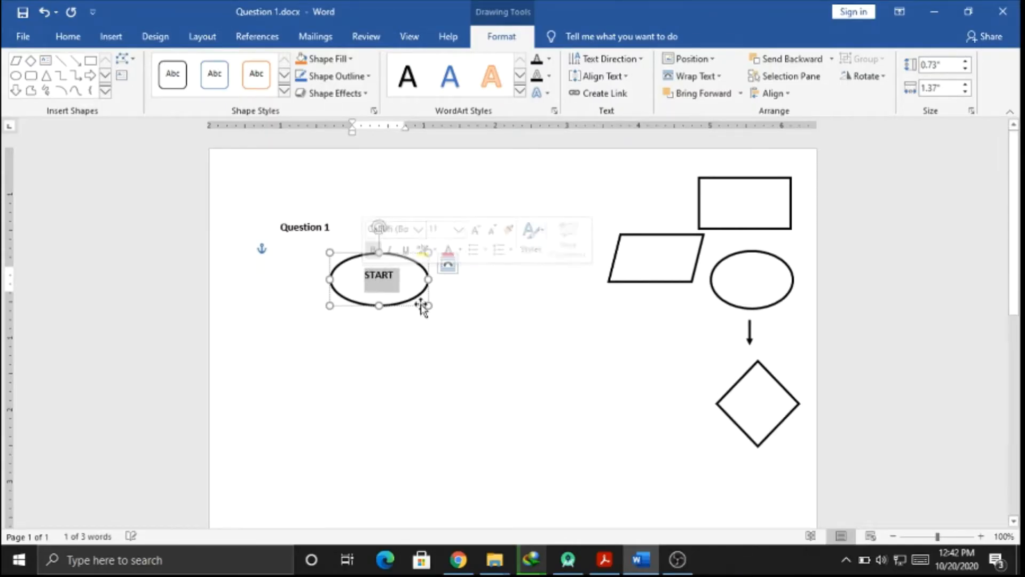
{"action": "left_click", "coordinate": [420, 335]}
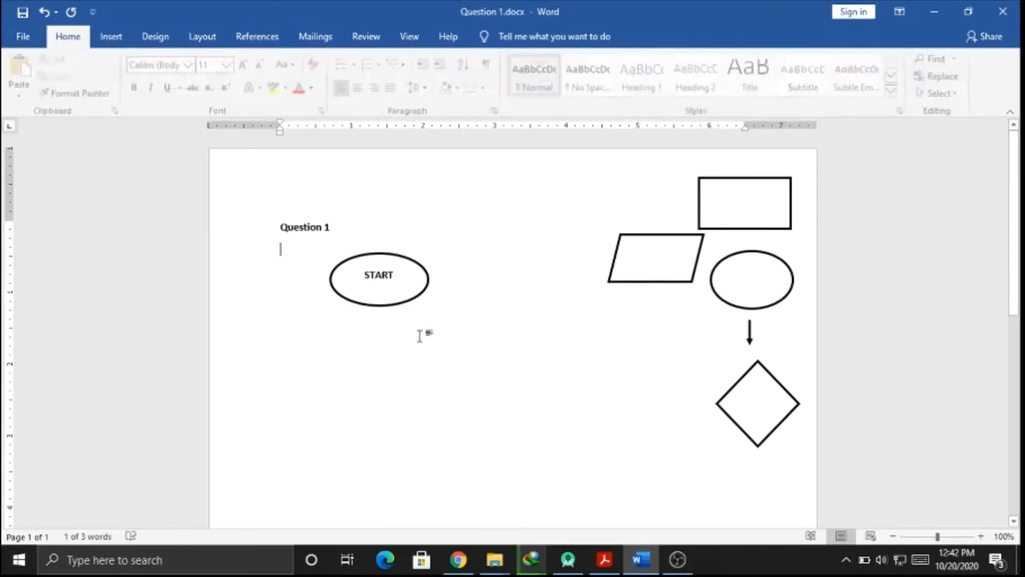
Step: Check the second action's symbol in the question PDF, then move the blank rectangle directly beneath START's arrow and reduce its height
{"action": "left_click", "coordinate": [606, 560]}
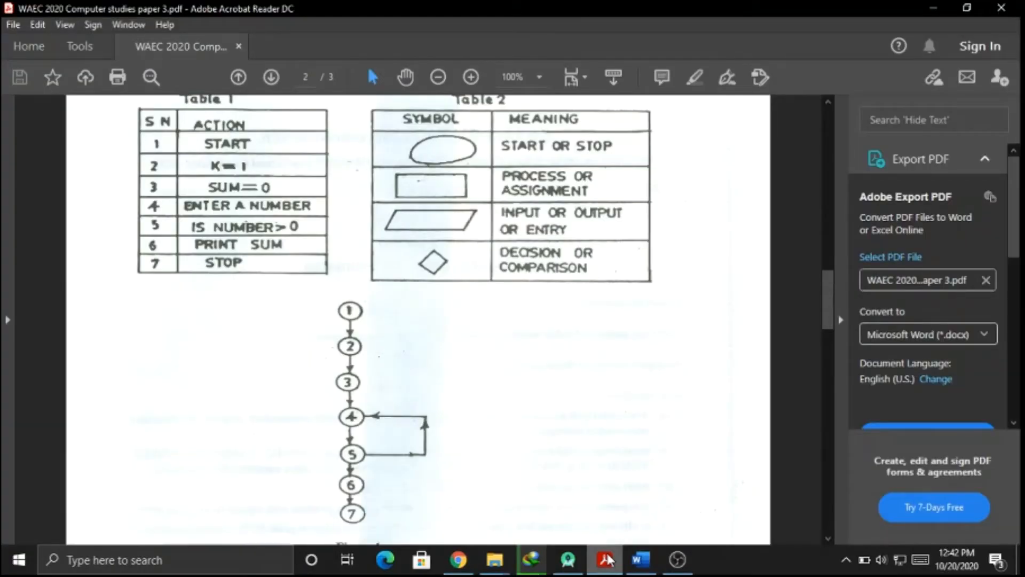
{"action": "left_click", "coordinate": [608, 565]}
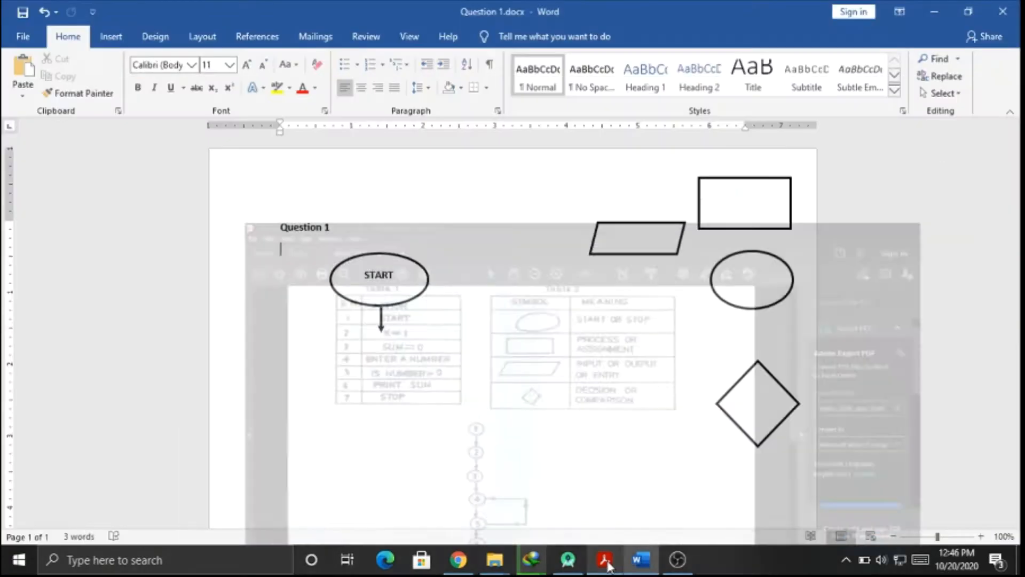
{"action": "left_click", "coordinate": [607, 566]}
{"action": "left_click", "coordinate": [608, 565]}
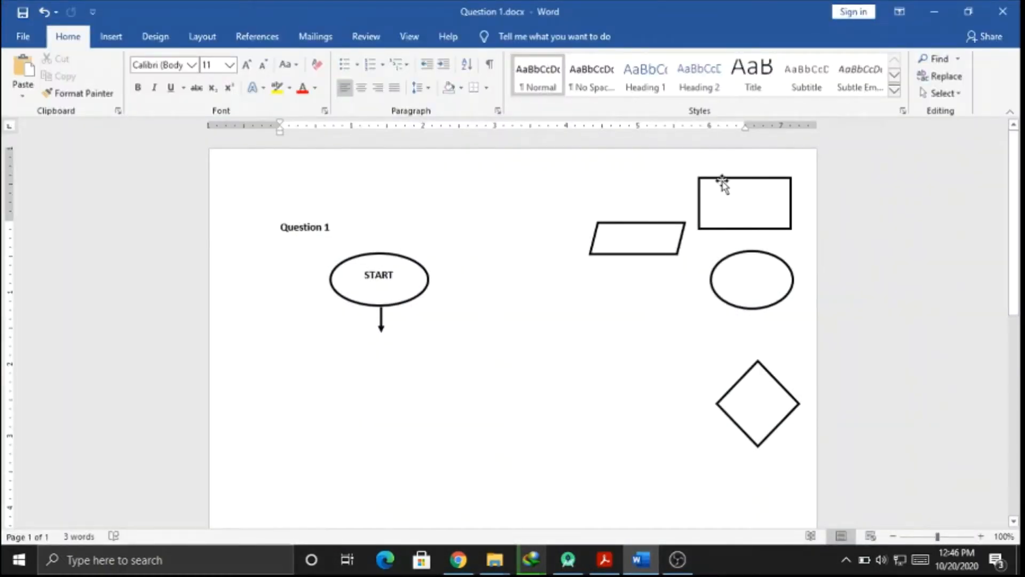
{"action": "left_click_drag", "start_coordinate": [722, 182], "coordinate": [360, 340]}
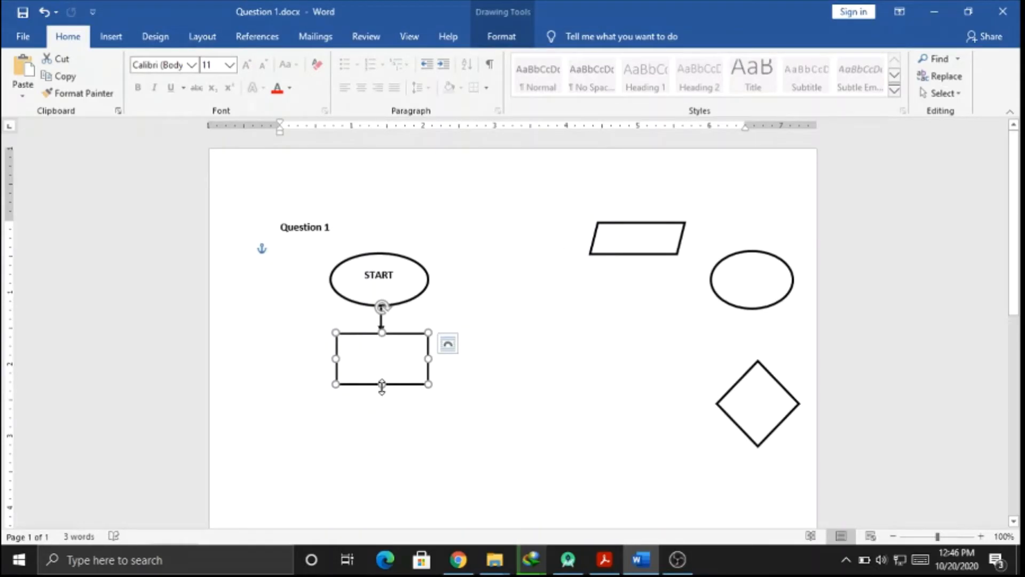
{"action": "left_click_drag", "start_coordinate": [382, 385], "coordinate": [382, 365]}
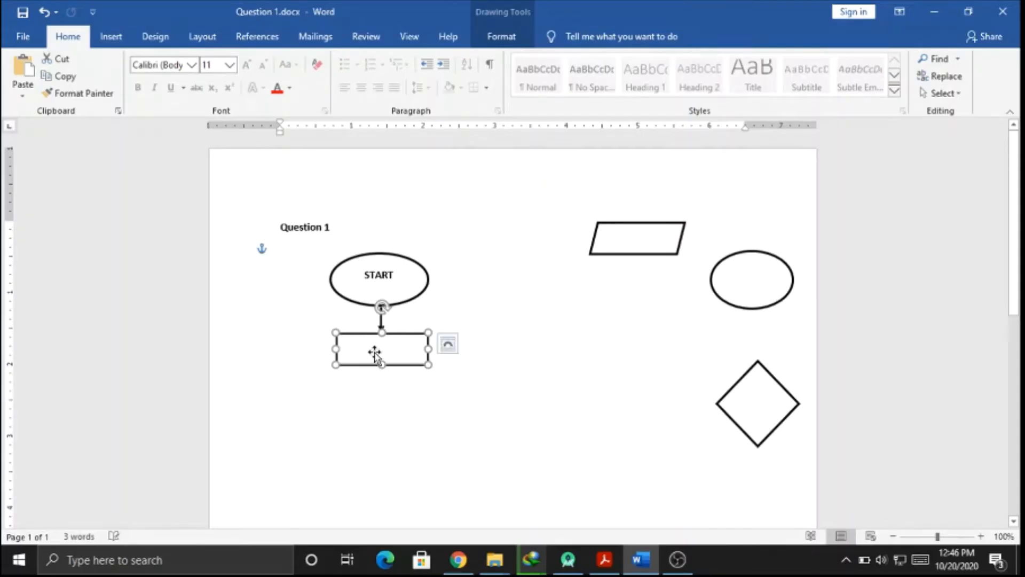
Step: Add the text "=1" to the rectangle below START and append a capital K with the on-screen keyboard
{"action": "right_click", "coordinate": [374, 348]}
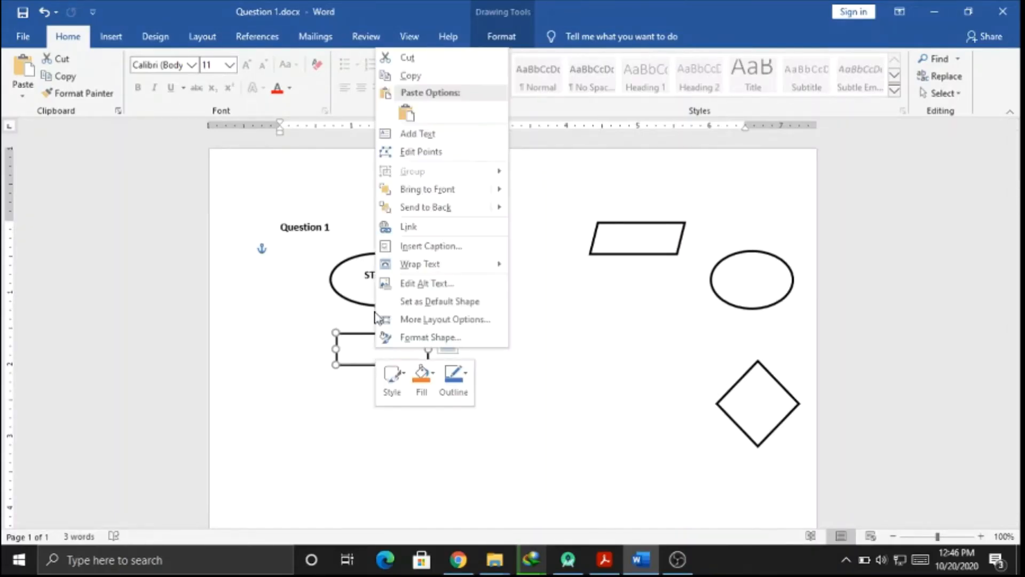
{"action": "left_click", "coordinate": [414, 132]}
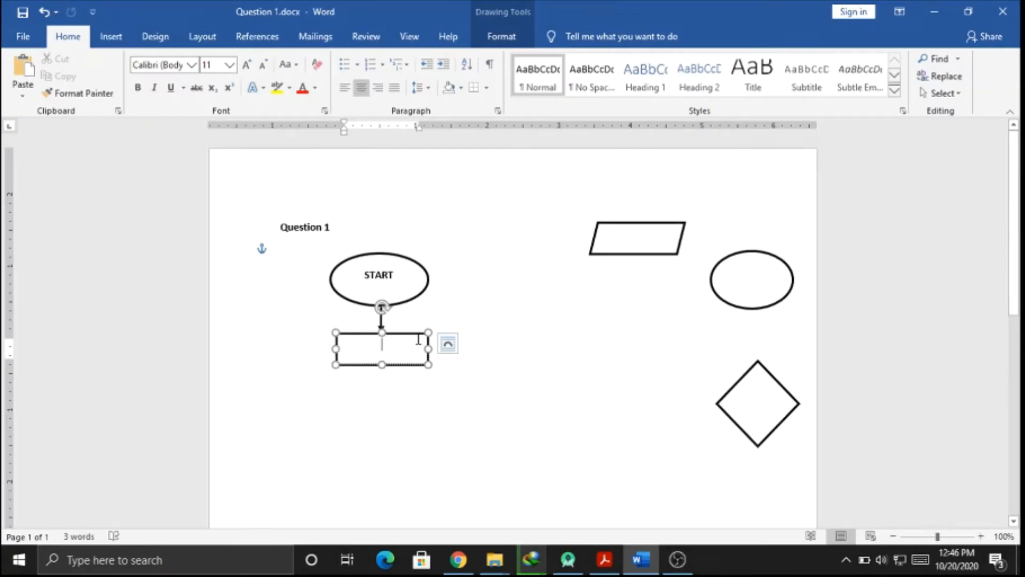
{"action": "type", "text": "=1"}
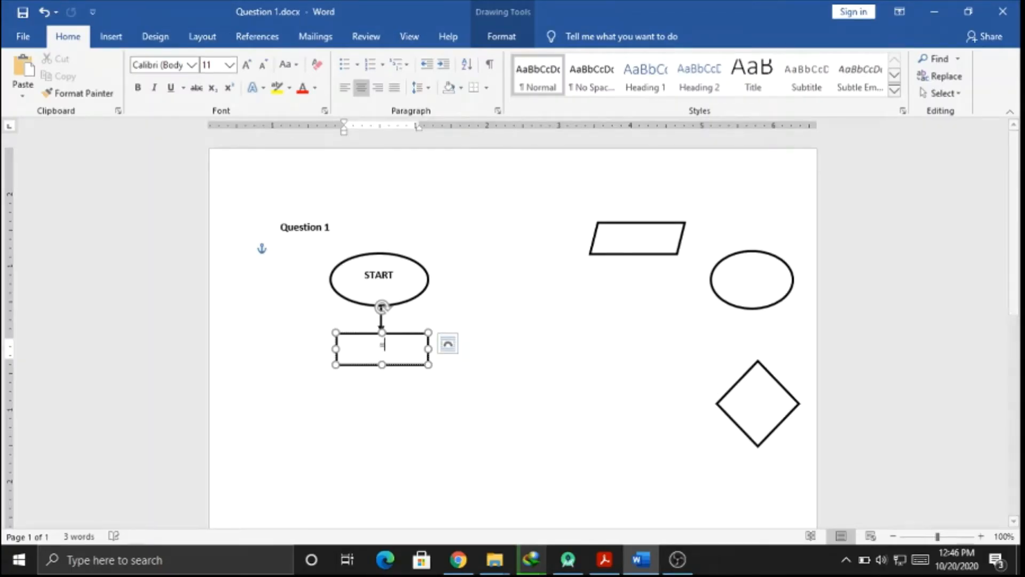
{"action": "left_click", "coordinate": [924, 560]}
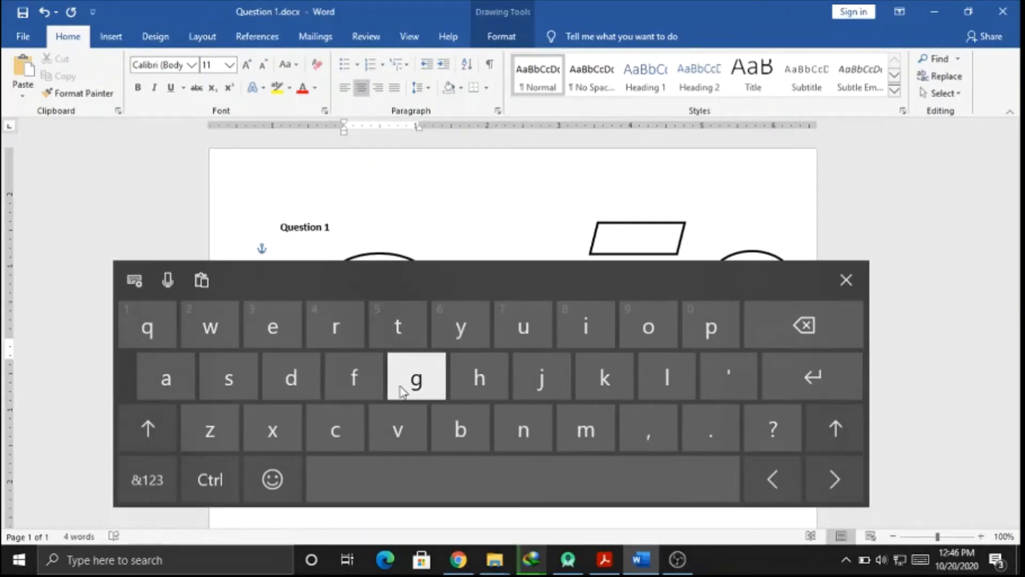
{"action": "left_click", "coordinate": [158, 425]}
{"action": "left_click", "coordinate": [614, 382]}
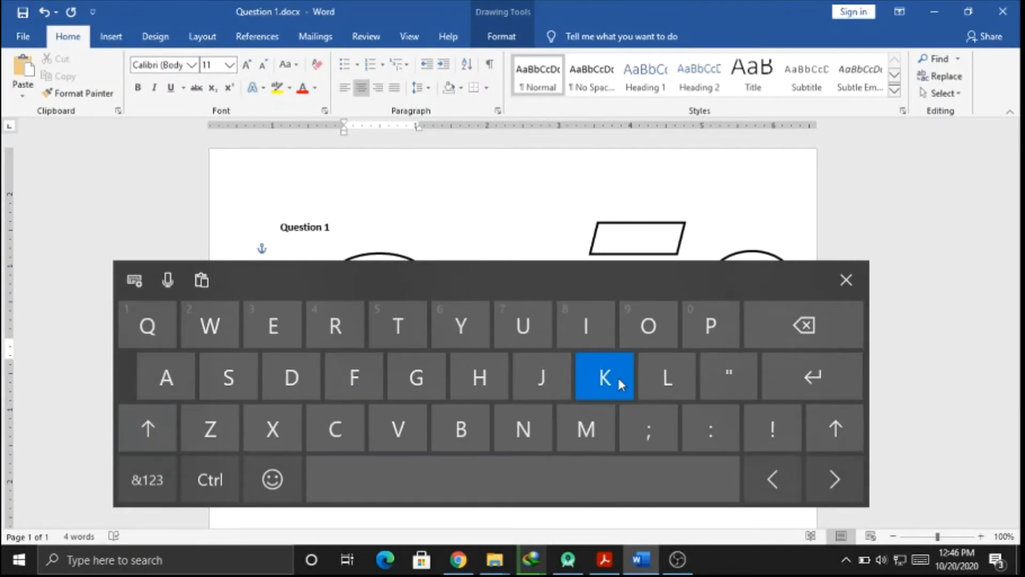
{"action": "left_click", "coordinate": [847, 280]}
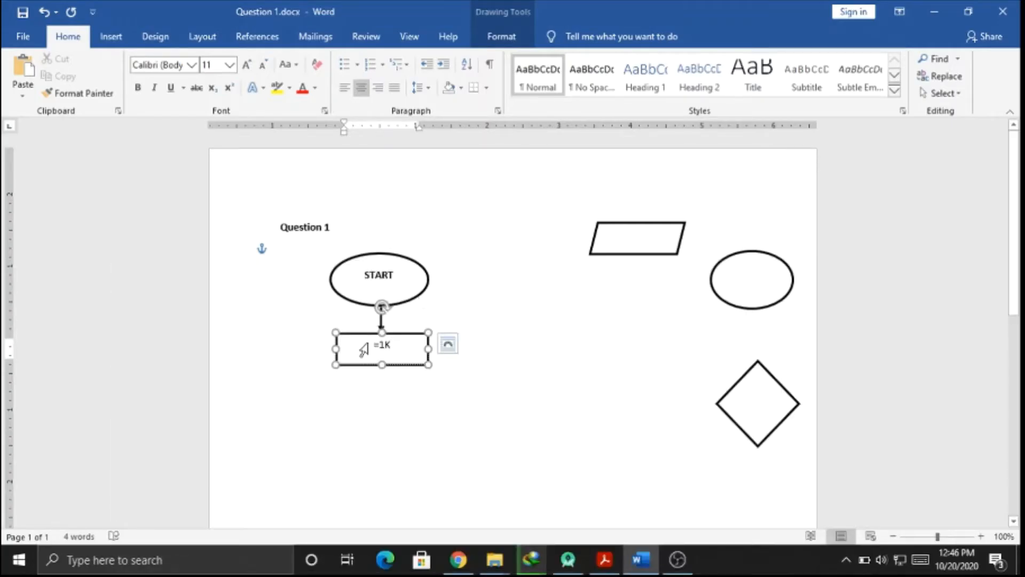
Step: Move the K in front of "=1" to make the rectangle's label "K =1", and make the label bold
{"action": "left_click_drag", "start_coordinate": [391, 345], "coordinate": [387, 345]}
{"action": "key", "text": "ctrl+c"}
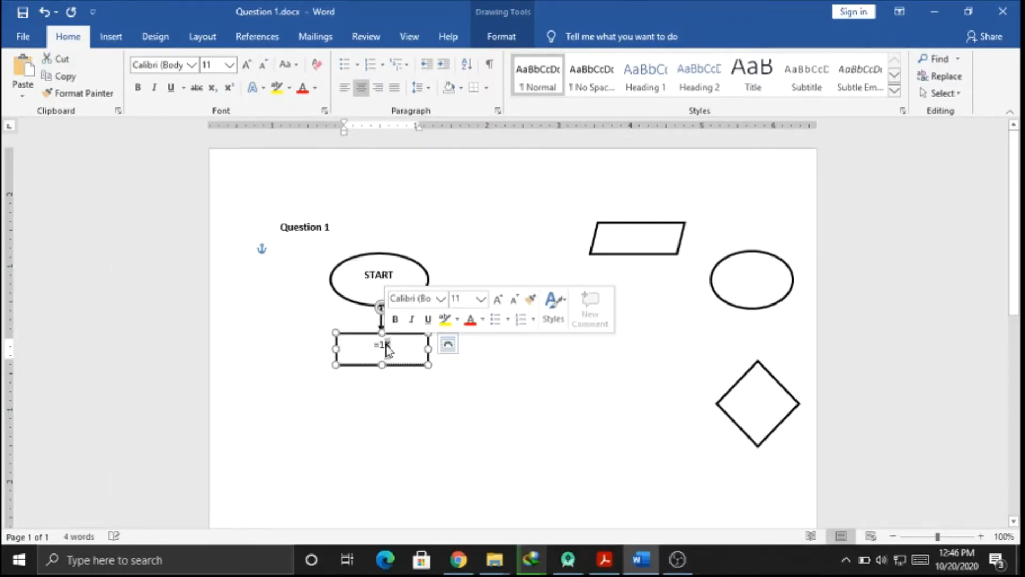
{"action": "key", "text": "BackSpace"}
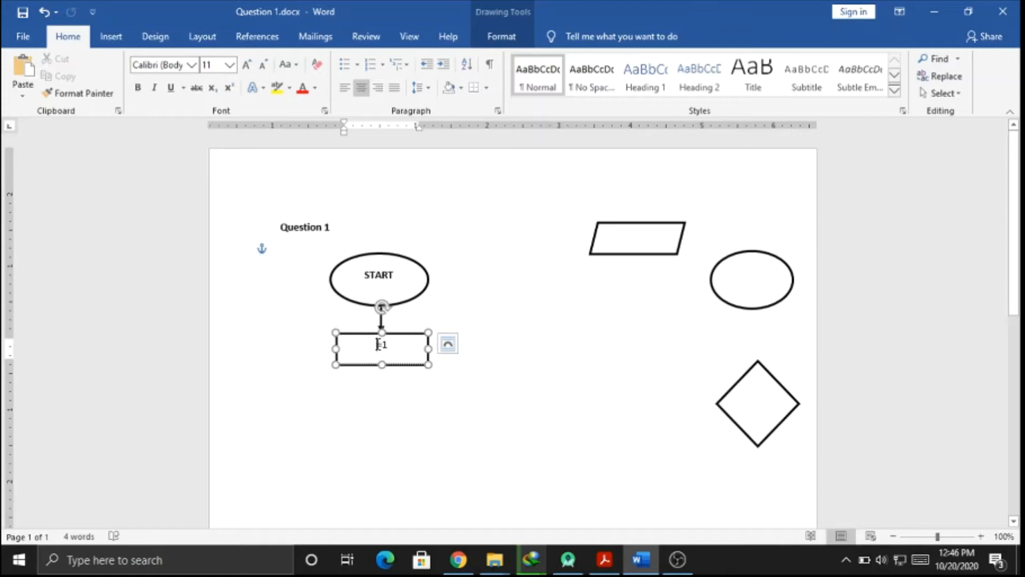
{"action": "left_click", "coordinate": [377, 344]}
{"action": "key", "text": "ctrl+v"}
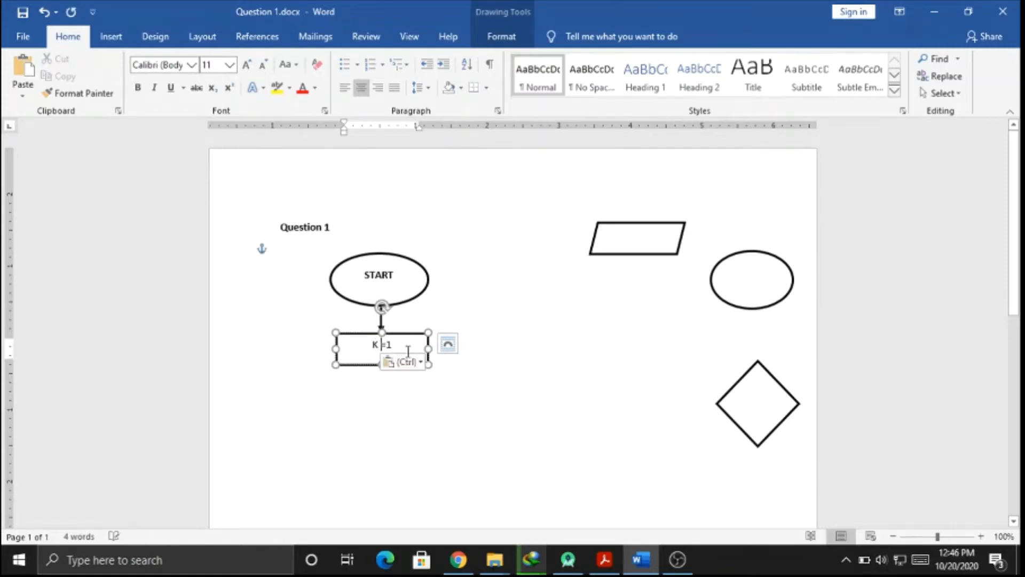
{"action": "left_click_drag", "start_coordinate": [393, 347], "coordinate": [372, 346]}
{"action": "key", "text": "ctrl+b"}
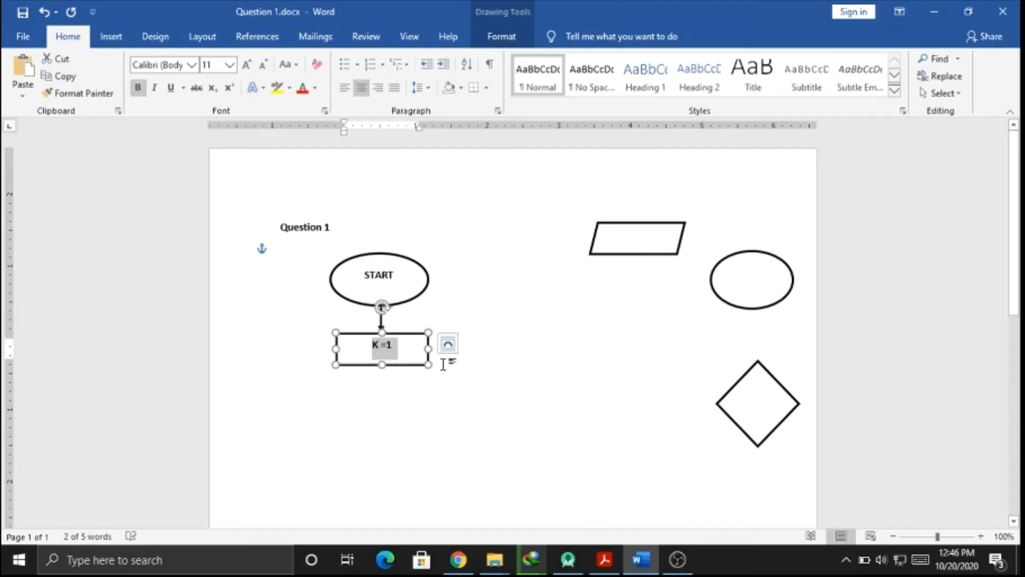
{"action": "left_click", "coordinate": [463, 369]}
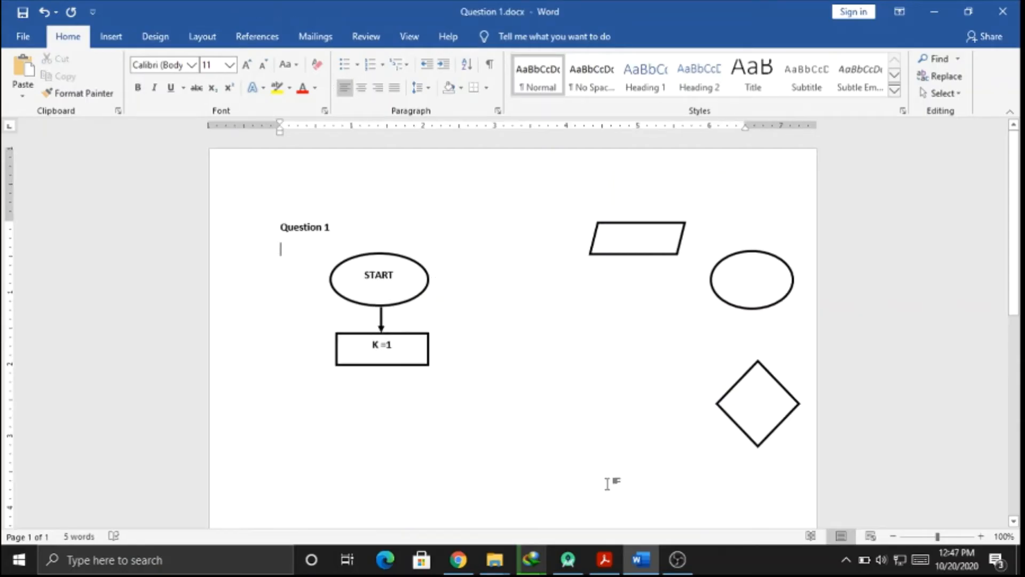
Step: Check the third action in the question PDF, then duplicate the "K =1" rectangle with its incoming arrow and place the copy directly beneath the original
{"action": "left_click", "coordinate": [604, 558]}
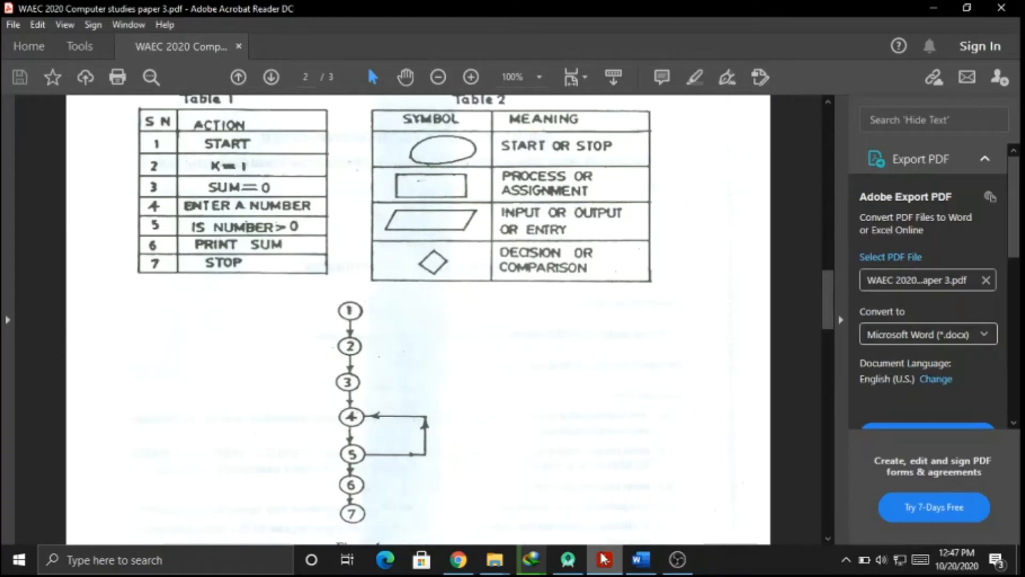
{"action": "left_click", "coordinate": [604, 558]}
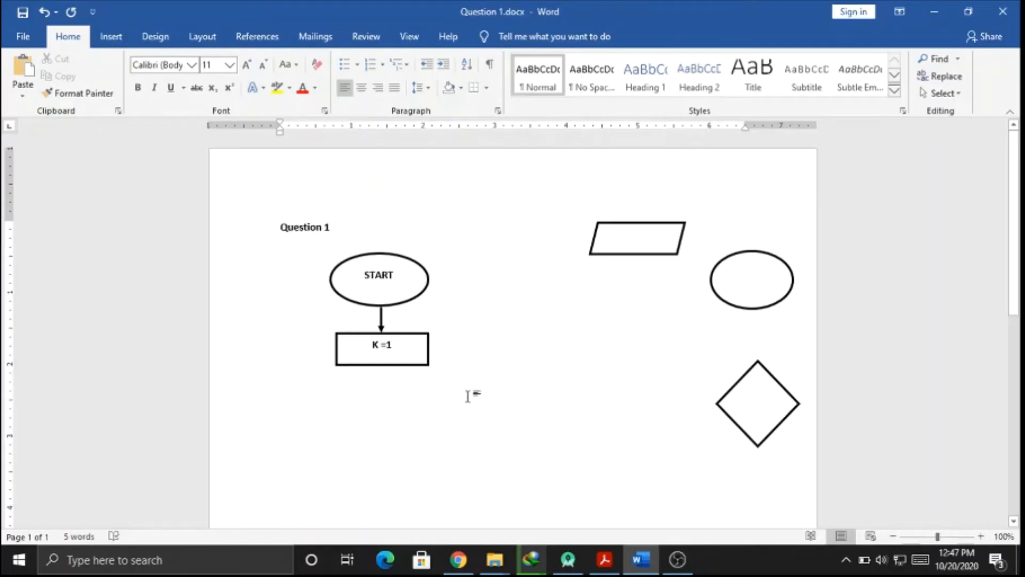
{"action": "left_click", "coordinate": [397, 365]}
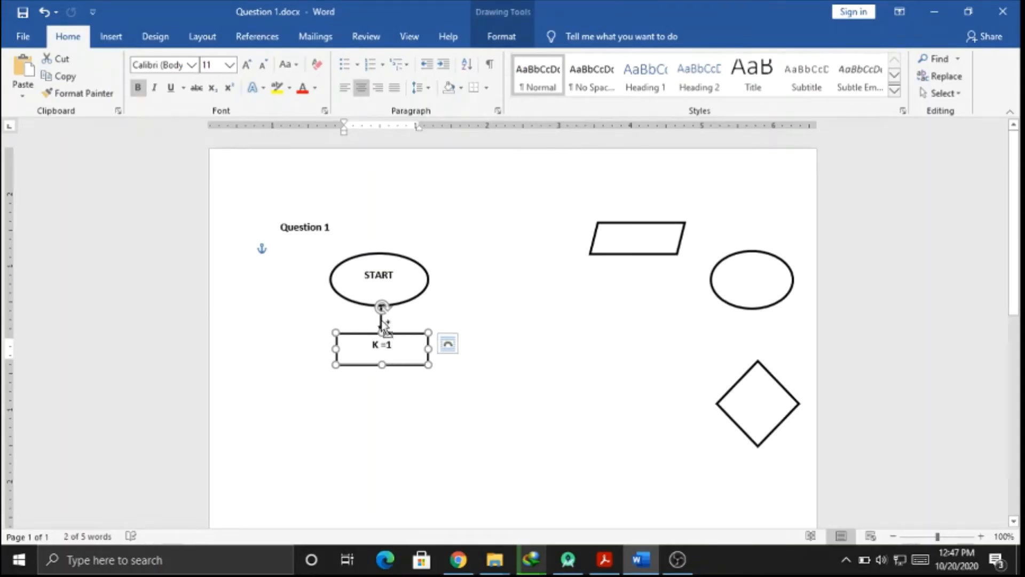
{"action": "left_click", "coordinate": [384, 323]}
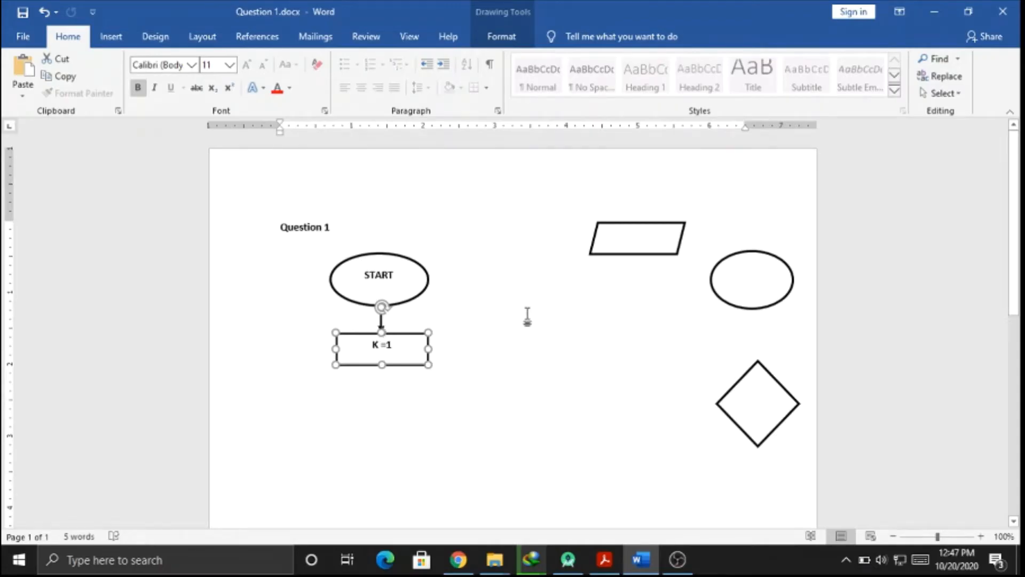
{"action": "key", "text": "ctrl+v"}
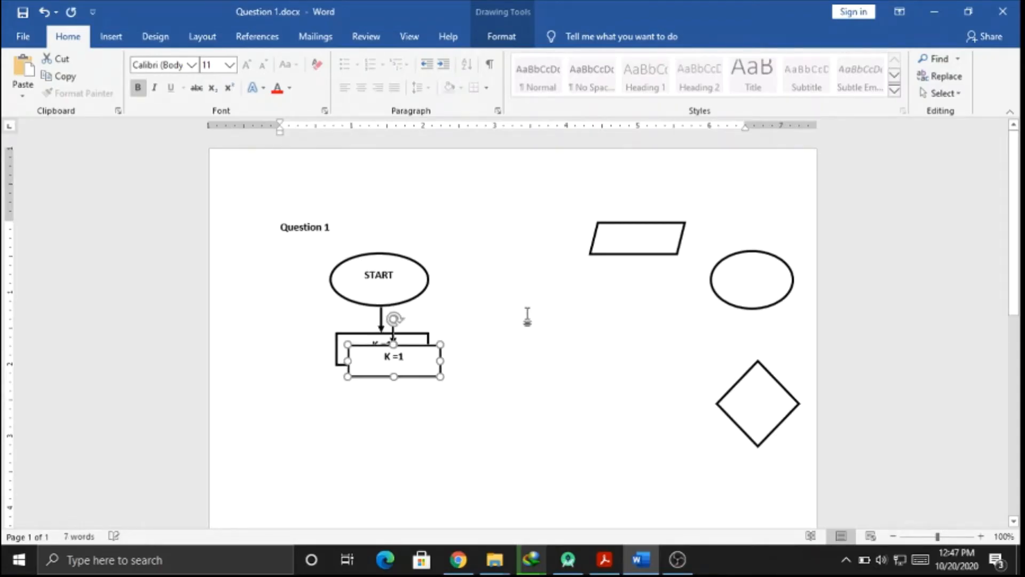
{"action": "left_click_drag", "start_coordinate": [421, 380], "coordinate": [409, 420]}
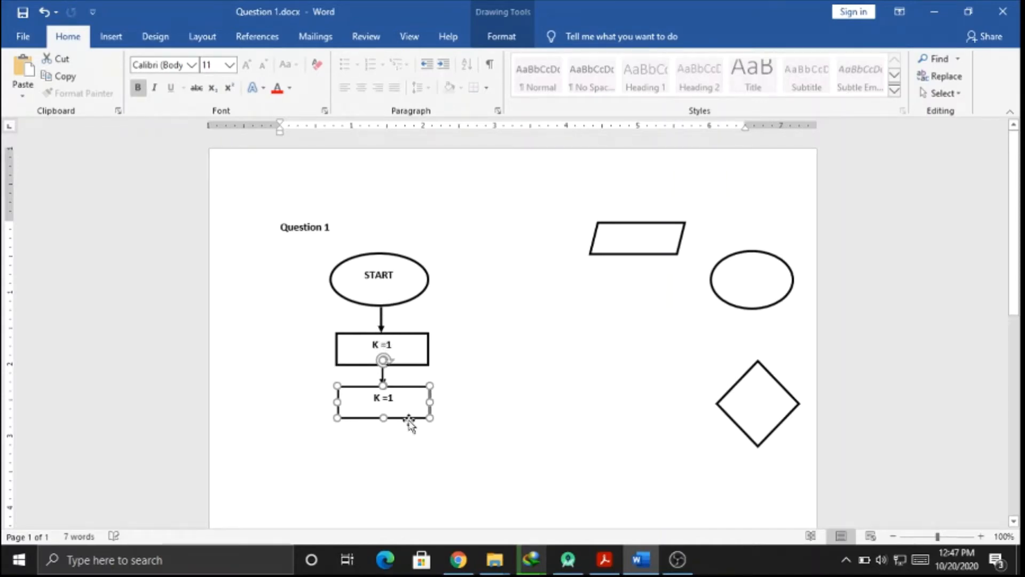
Step: Change the label of the duplicated rectangle below "K =1" to "SUM =0"
{"action": "left_click", "coordinate": [380, 400]}
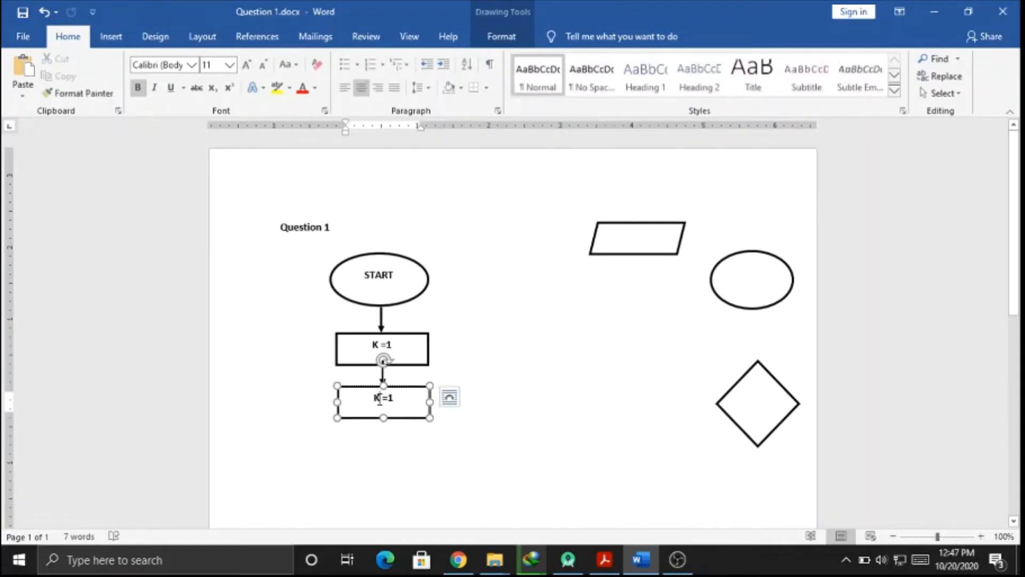
{"action": "key", "text": "BackSpace"}
{"action": "key", "text": "BackSpace"}
{"action": "type", "text": "S"}
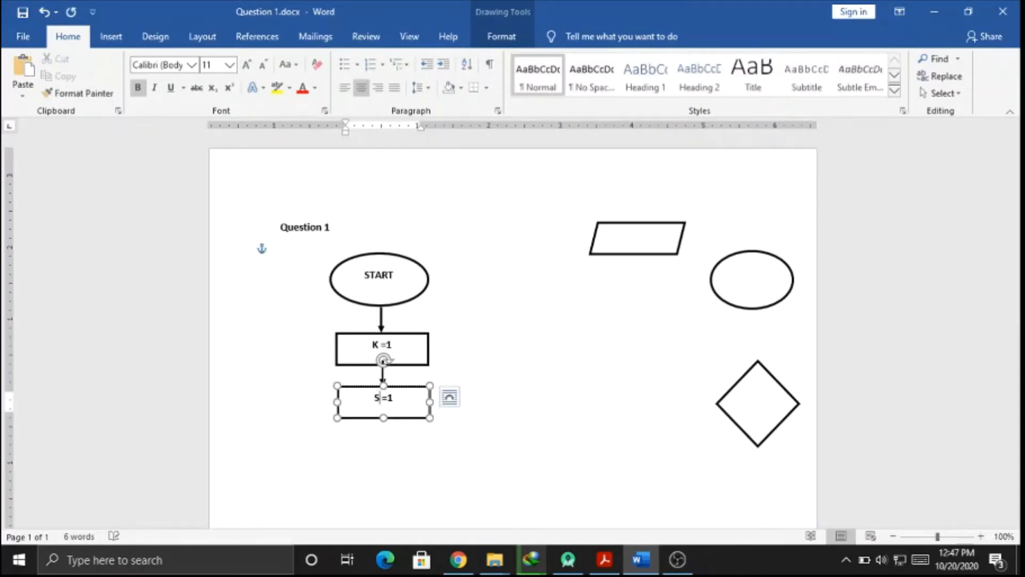
{"action": "type", "text": "UM"}
{"action": "key", "text": "End"}
{"action": "key", "text": "BackSpace"}
{"action": "type", "text": "0"}
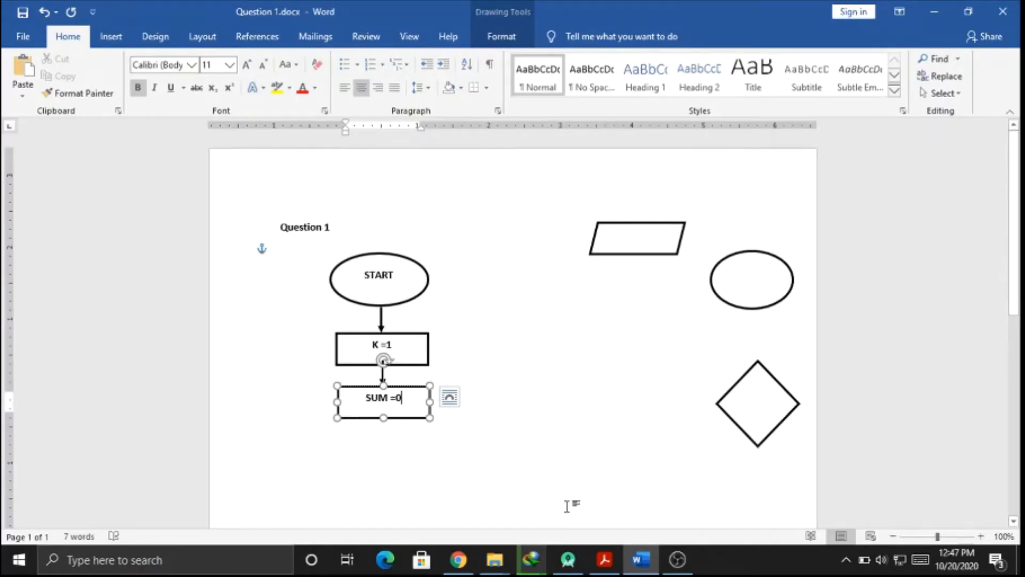
Step: Check the fourth action's symbol in the question PDF, then shift the "SUM =0" rectangle and its incoming arrow slightly down
{"action": "left_click", "coordinate": [604, 559]}
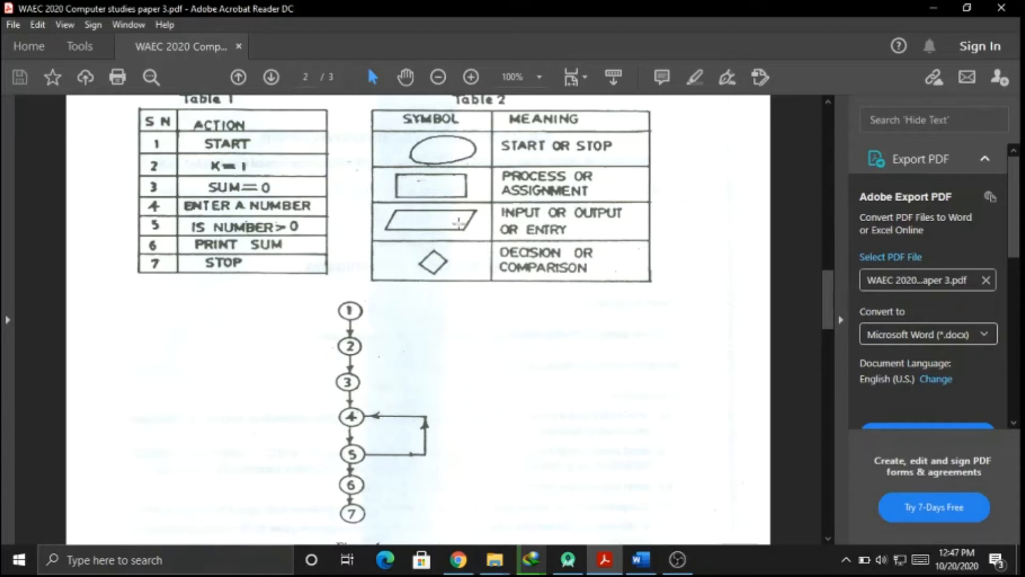
{"action": "left_click", "coordinate": [641, 559]}
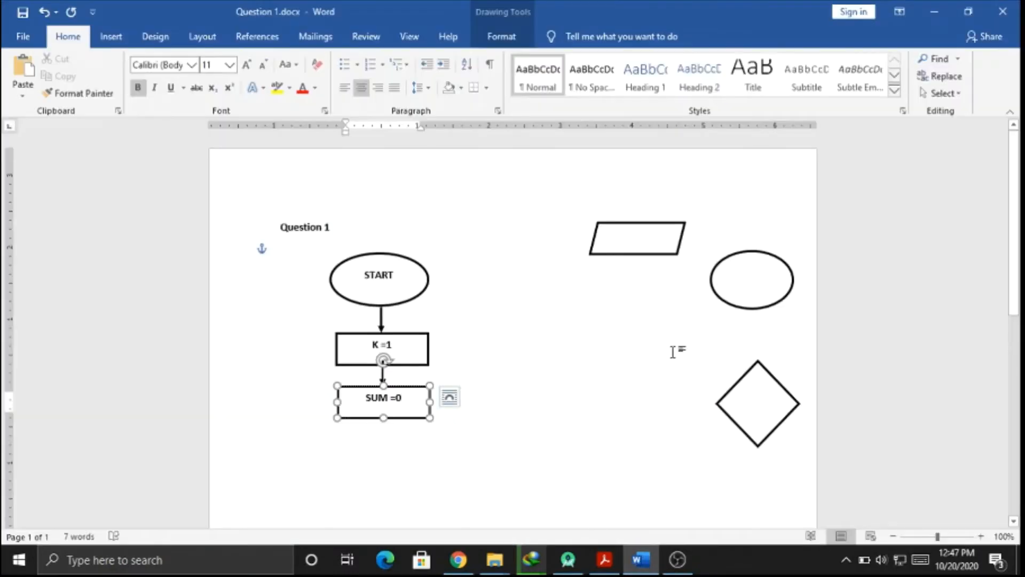
{"action": "left_click", "coordinate": [631, 251]}
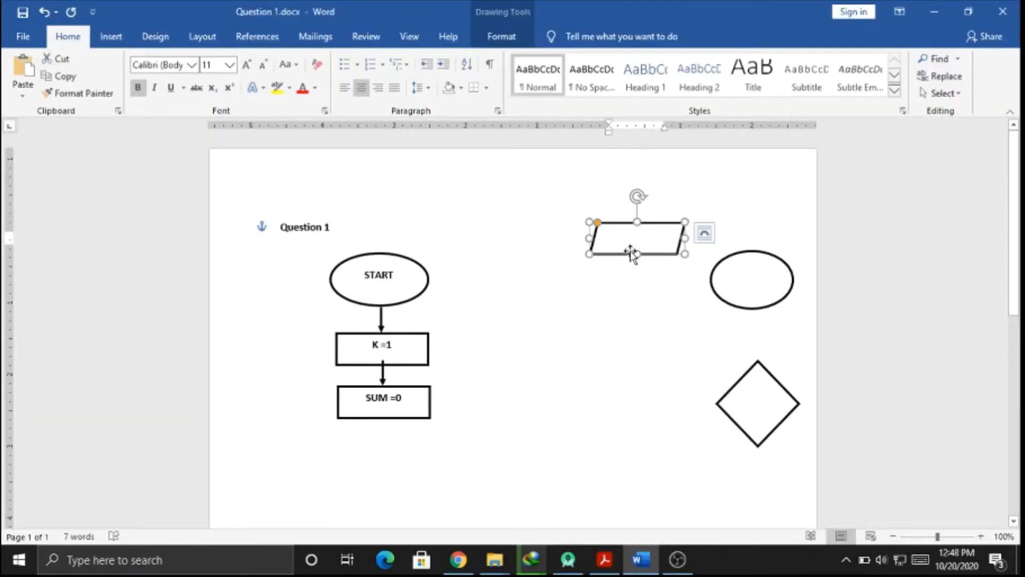
{"action": "left_click", "coordinate": [383, 373]}
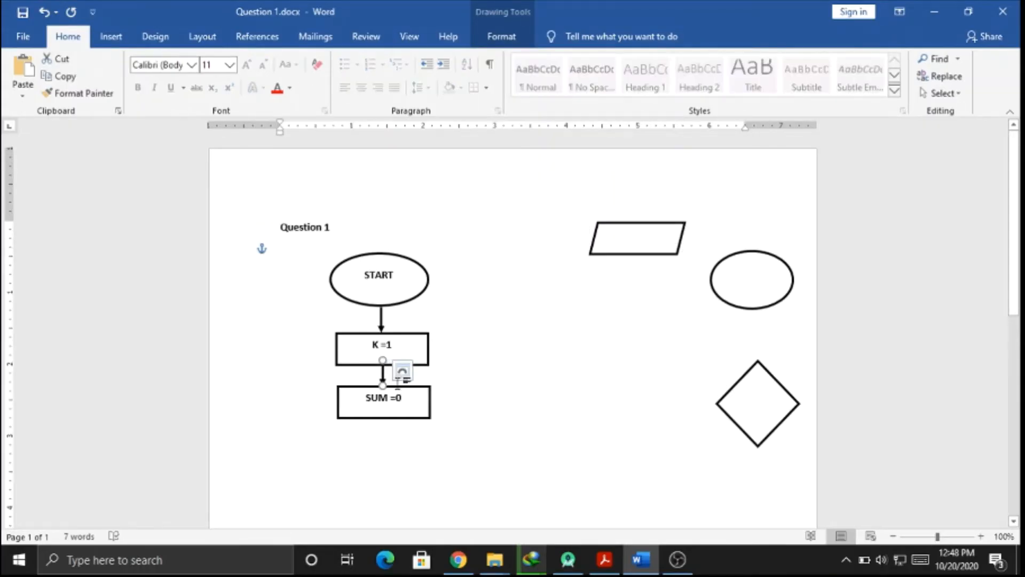
{"action": "left_click", "coordinate": [401, 391]}
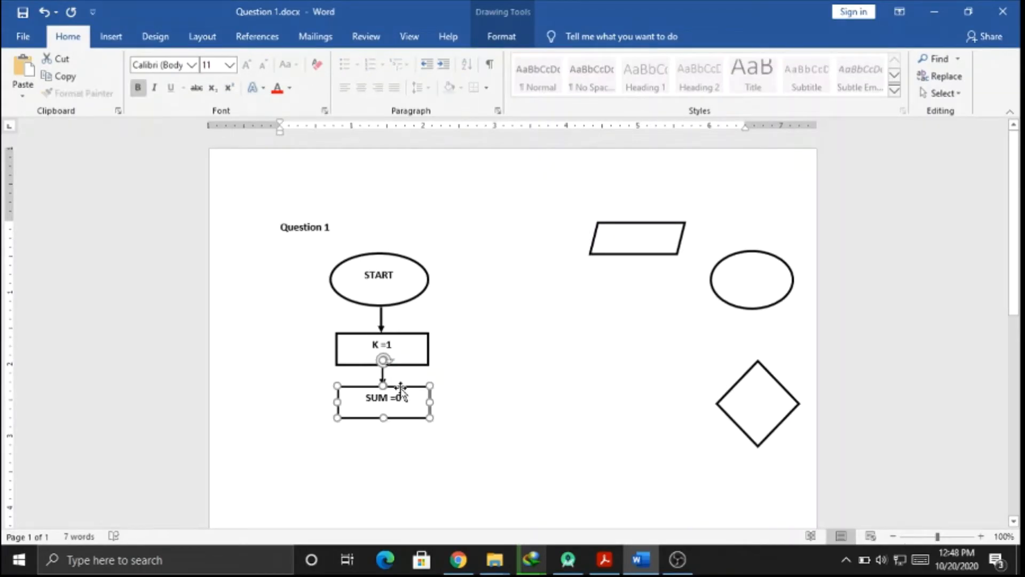
{"action": "left_click_drag", "start_coordinate": [402, 391], "coordinate": [402, 394]}
{"action": "left_click", "coordinate": [539, 368]}
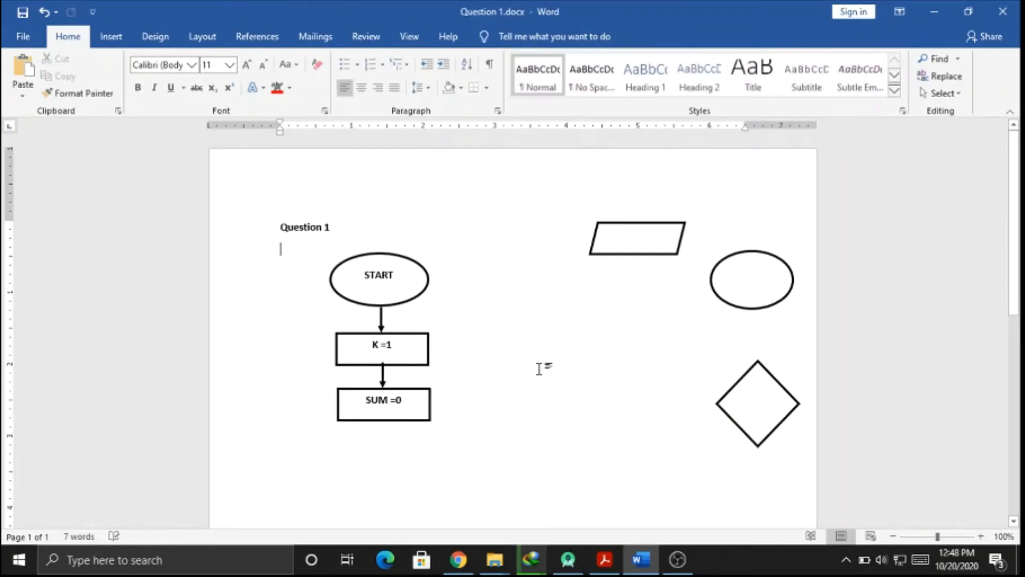
{"action": "left_click", "coordinate": [384, 378]}
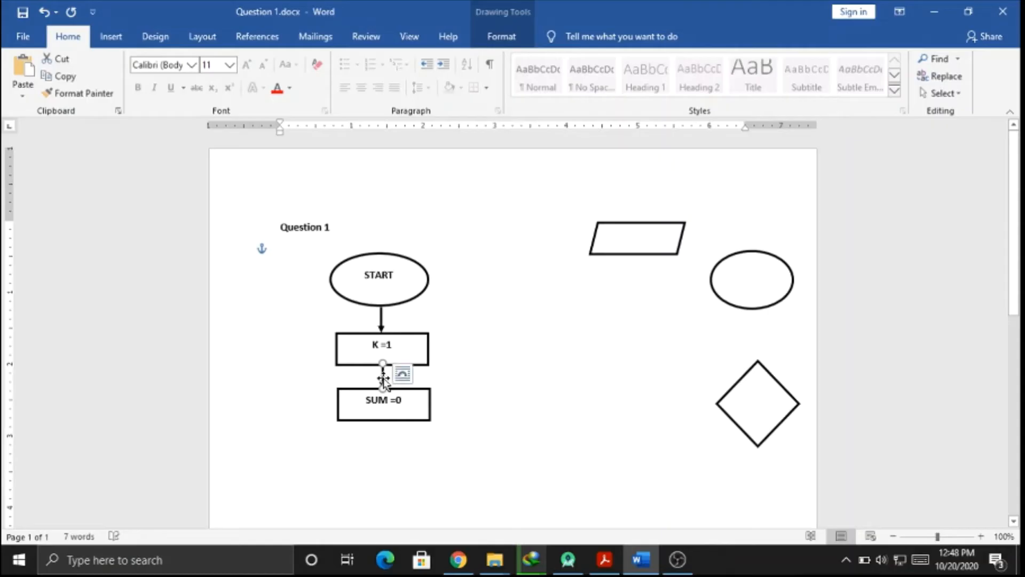
{"action": "left_click", "coordinate": [803, 319]}
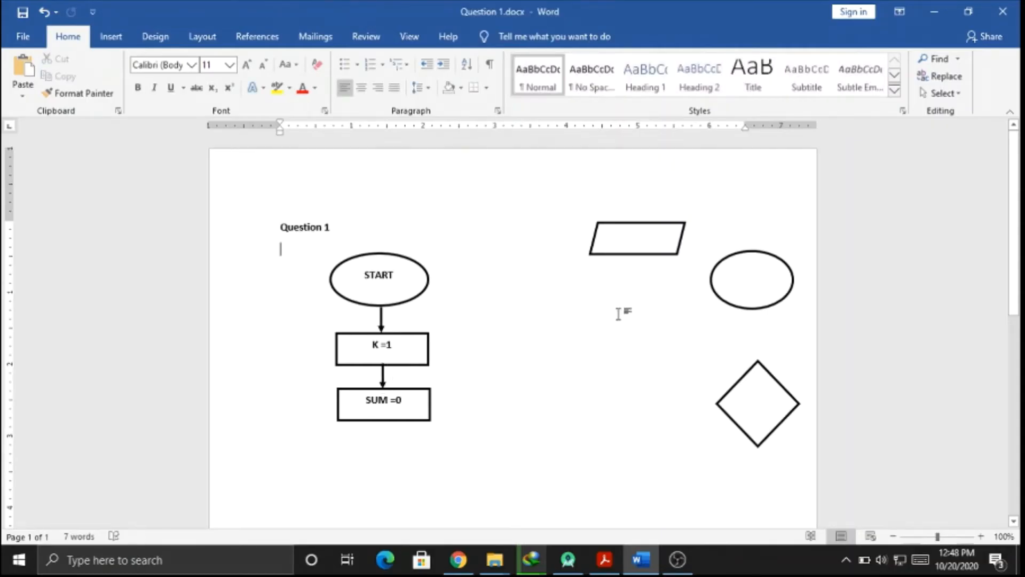
Step: Move the blank parallelogram beneath the "SUM =0" rectangle and place a copy of the connecting arrow between the two shapes
{"action": "left_click", "coordinate": [620, 254]}
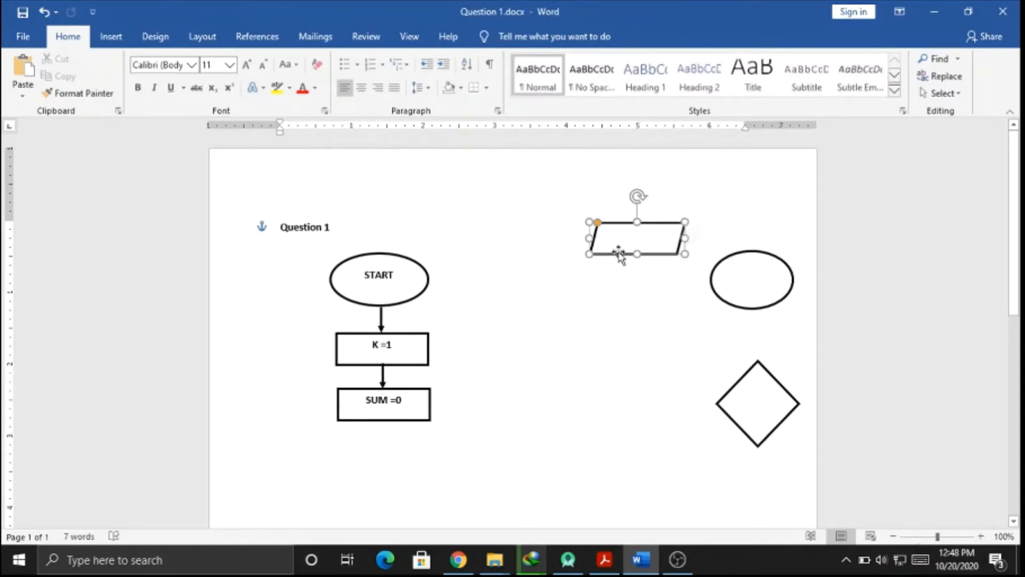
{"action": "left_click_drag", "start_coordinate": [614, 252], "coordinate": [363, 475]}
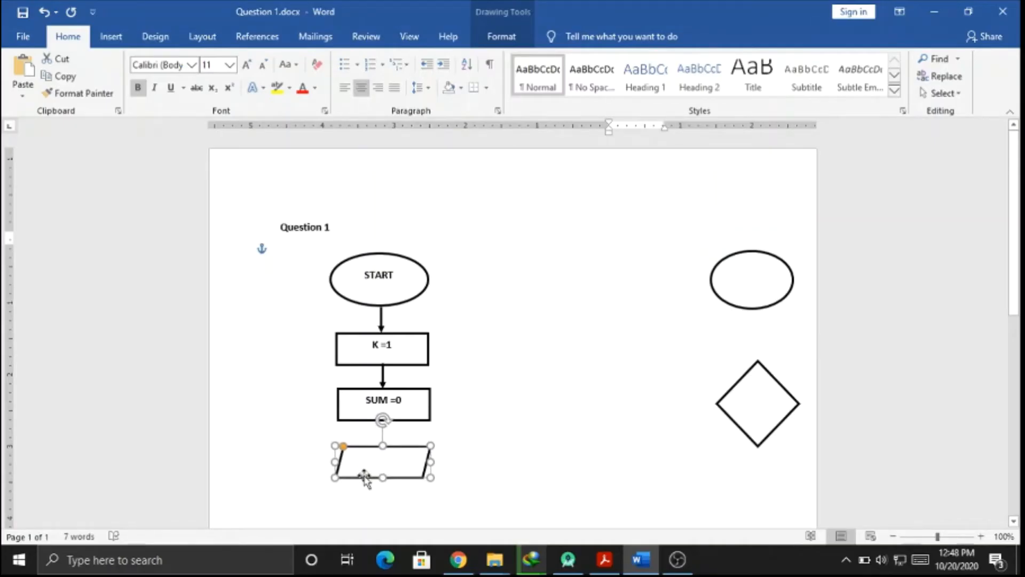
{"action": "left_click", "coordinate": [384, 375]}
{"action": "left_click_drag", "start_coordinate": [384, 376], "coordinate": [383, 427]}
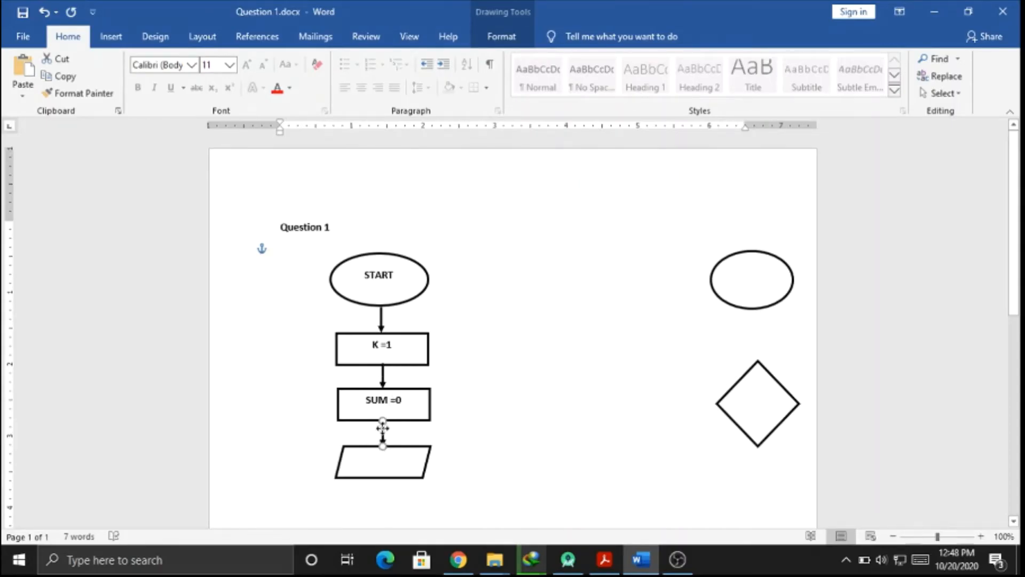
{"action": "left_click", "coordinate": [517, 428]}
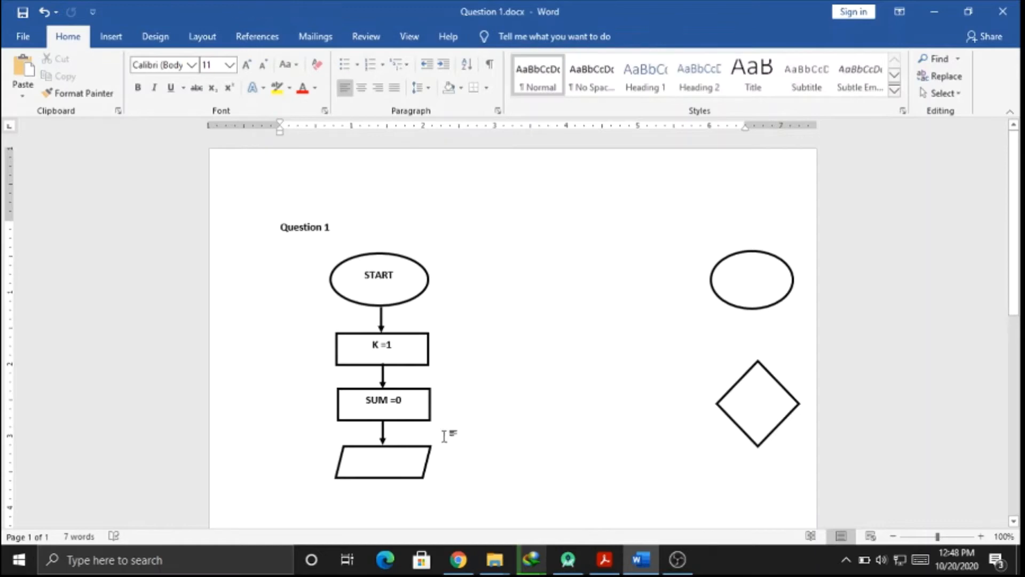
{"action": "left_click", "coordinate": [422, 450]}
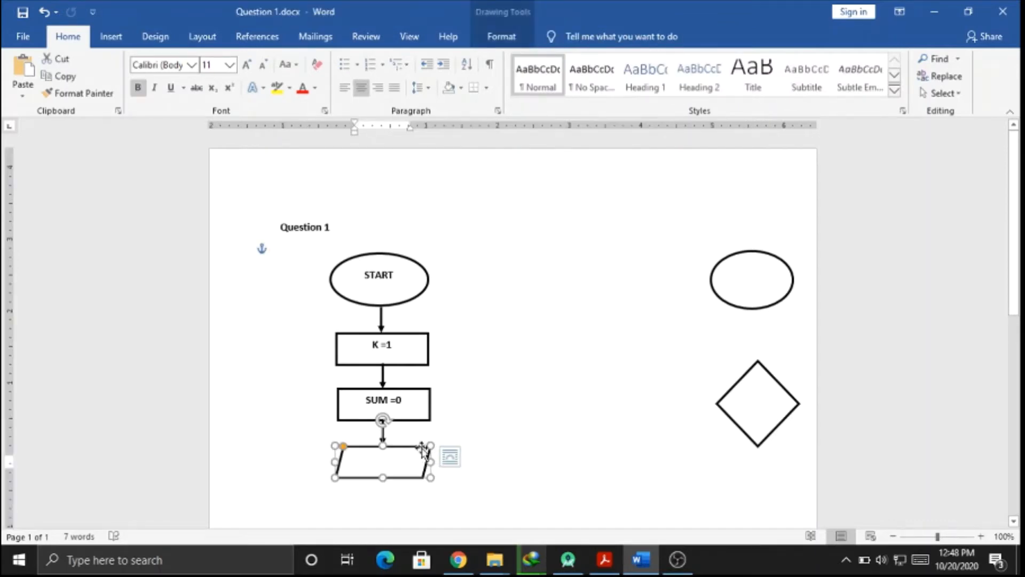
{"action": "left_click", "coordinate": [595, 451]}
Step: Label the parallelogram "ENTER A NUMBER" to match the fourth action in the question PDF, and widen it on both sides to fit the text
{"action": "left_click", "coordinate": [605, 560]}
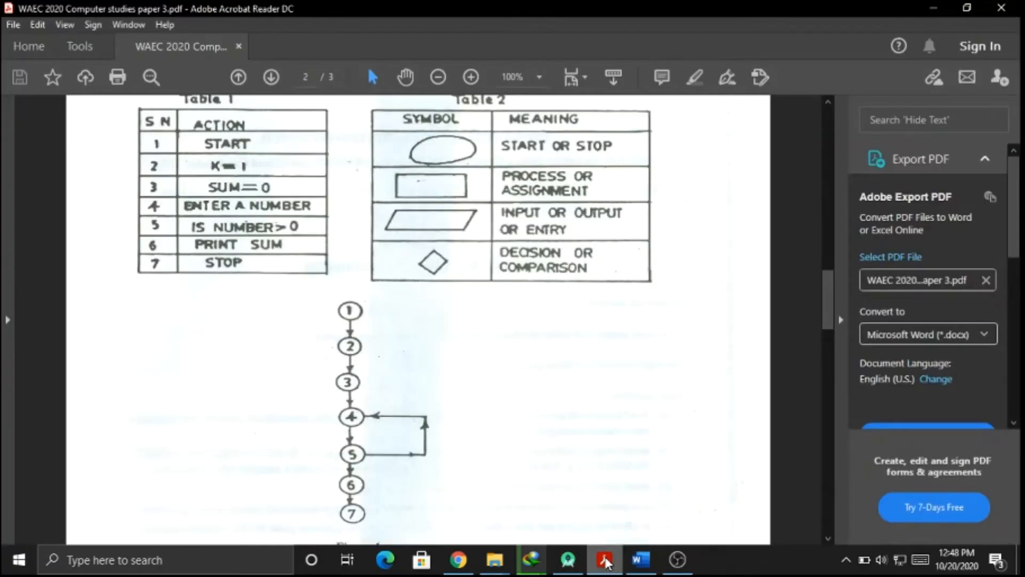
{"action": "left_click", "coordinate": [641, 560]}
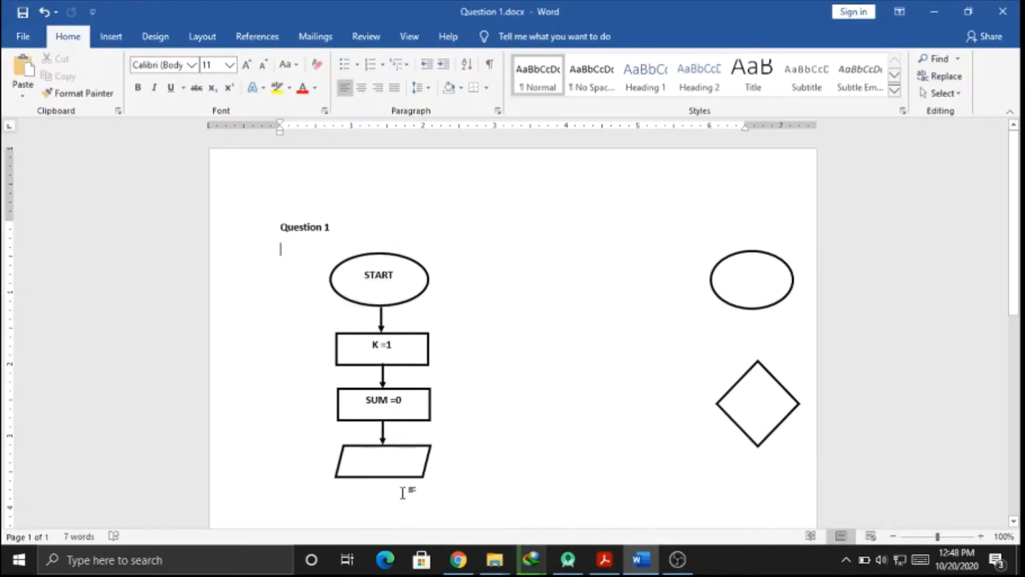
{"action": "left_click", "coordinate": [383, 461]}
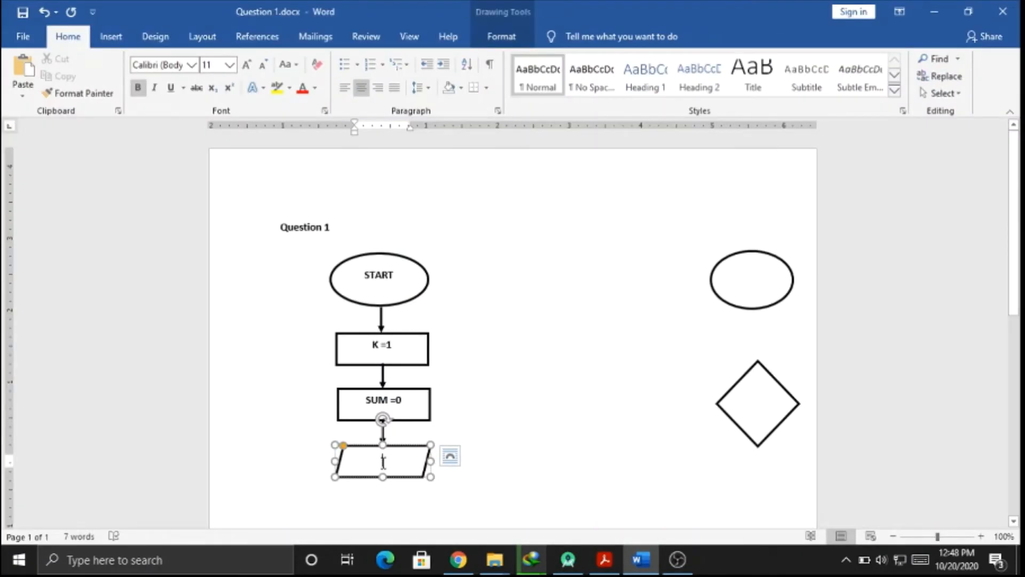
{"action": "right_click", "coordinate": [383, 465]}
{"action": "left_click", "coordinate": [384, 468]}
{"action": "type", "text": "KER"}
{"action": "key", "text": "BackSpace"}
{"action": "key", "text": "BackSpace"}
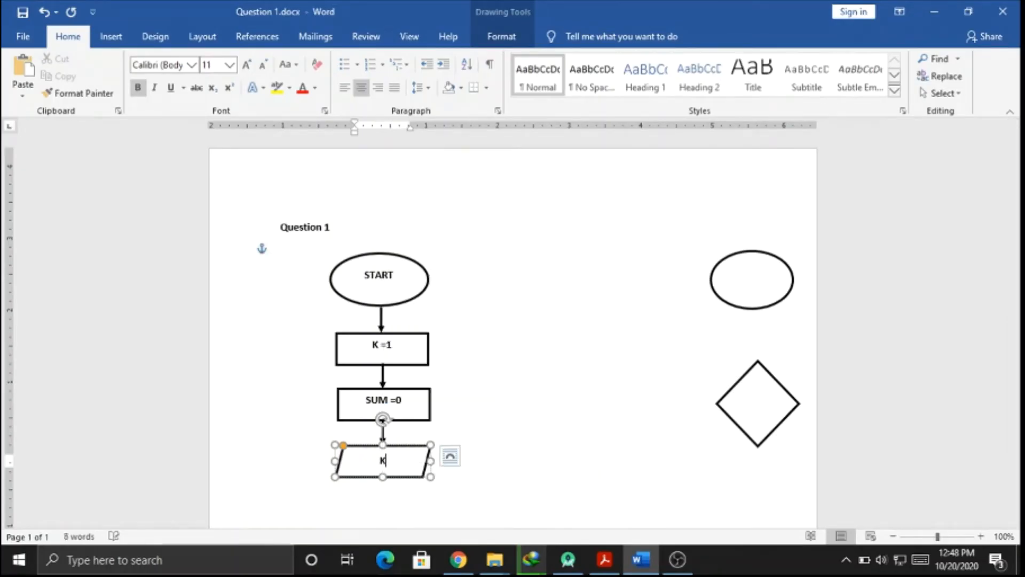
{"action": "type", "text": "ENTER A NUMBER"}
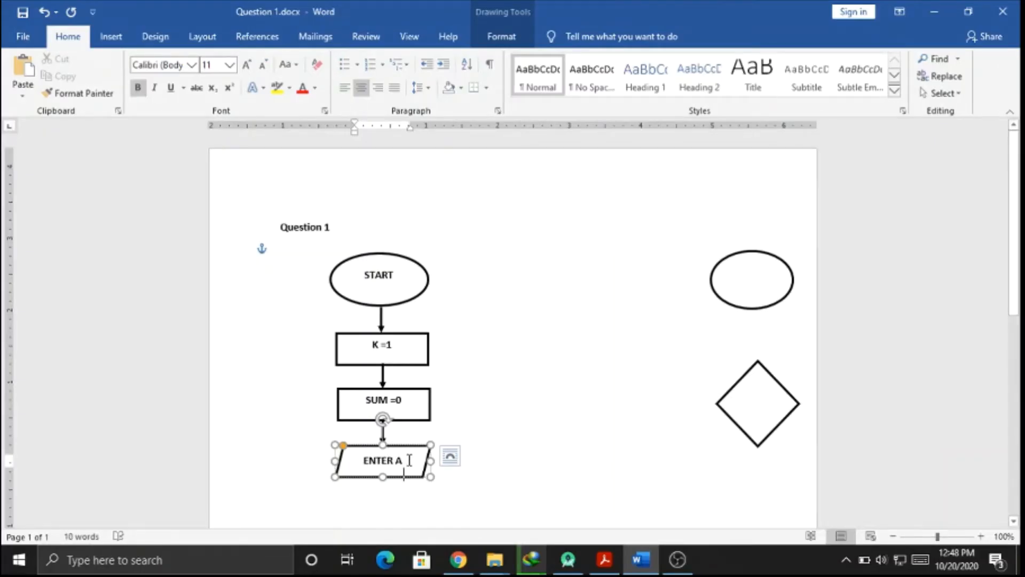
{"action": "left_click_drag", "start_coordinate": [430, 461], "coordinate": [447, 461]}
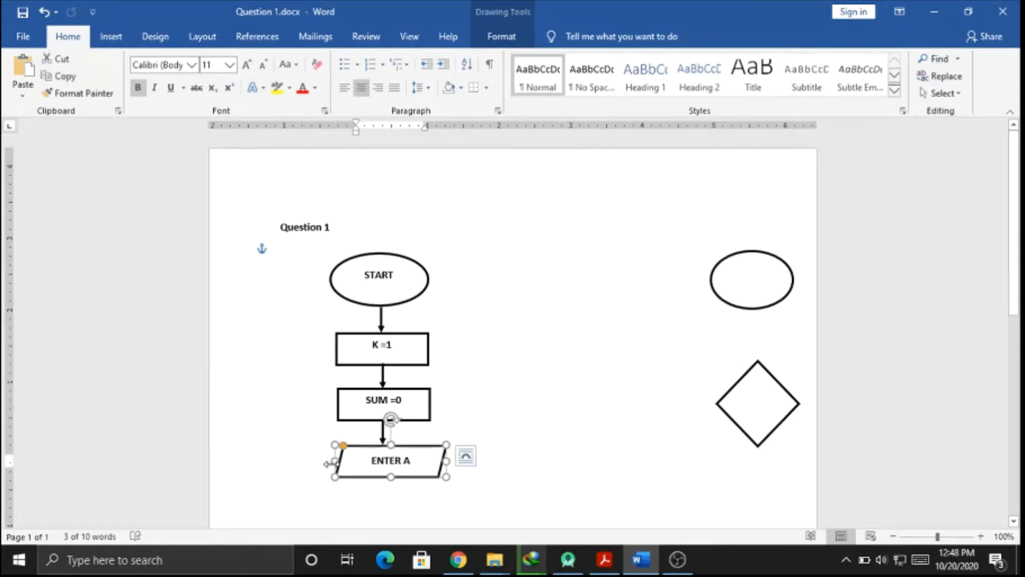
{"action": "left_click_drag", "start_coordinate": [328, 463], "coordinate": [312, 460]}
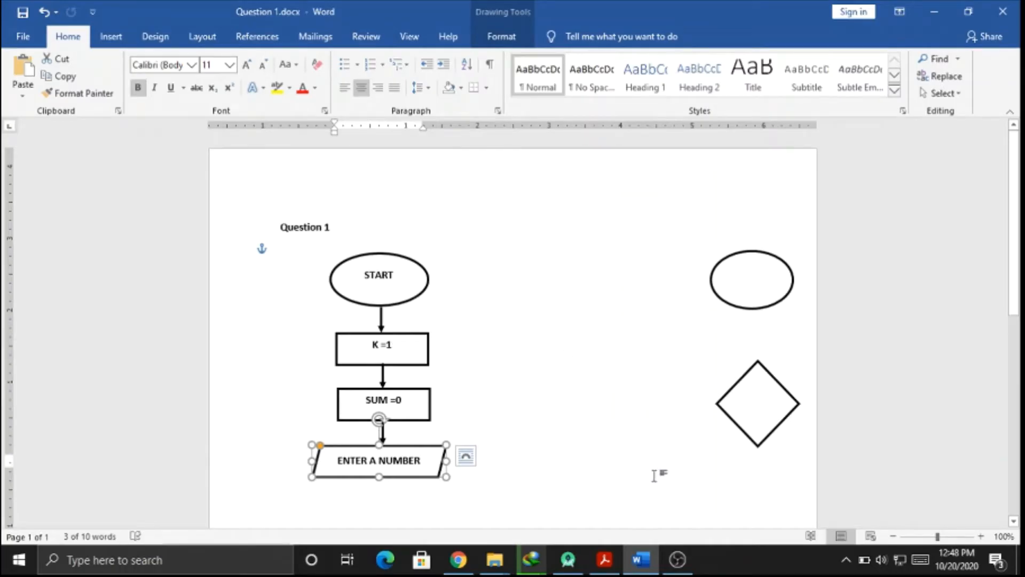
Step: Check the fifth action's symbol in the question PDF, then move the diamond beneath the "ENTER A NUMBER" parallelogram and reduce its height
{"action": "left_click", "coordinate": [603, 566]}
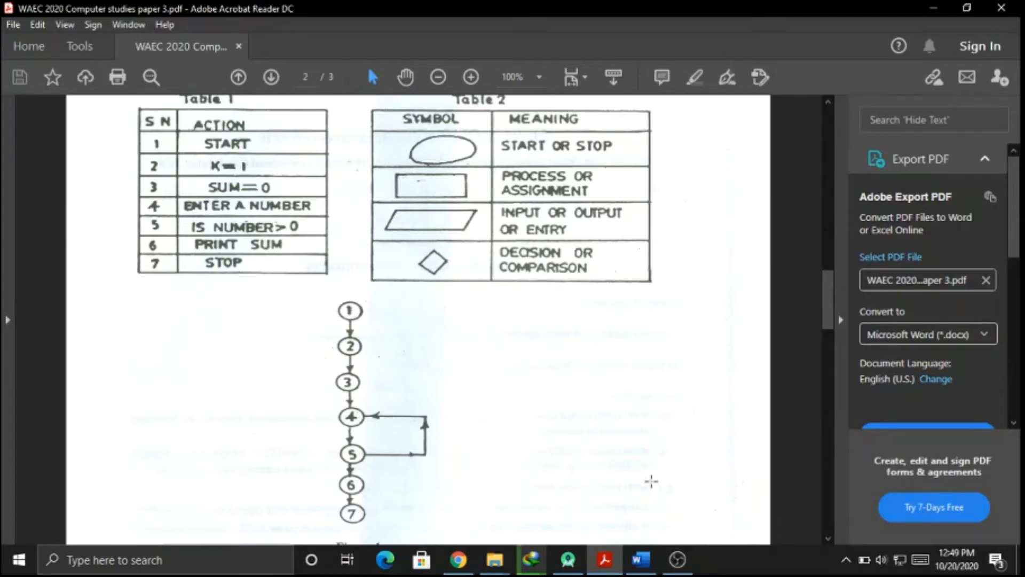
{"action": "left_click", "coordinate": [641, 559]}
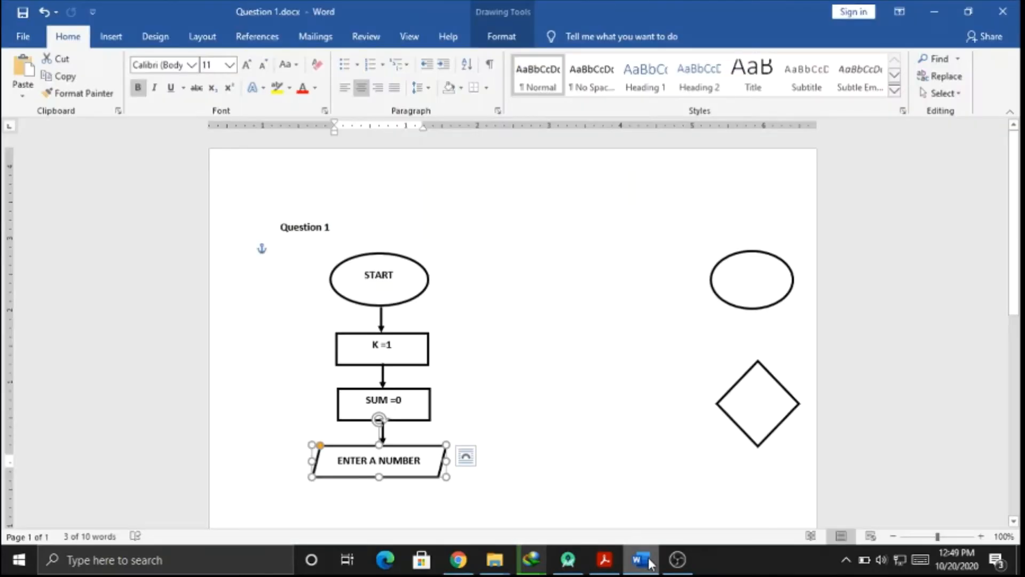
{"action": "left_click", "coordinate": [716, 404]}
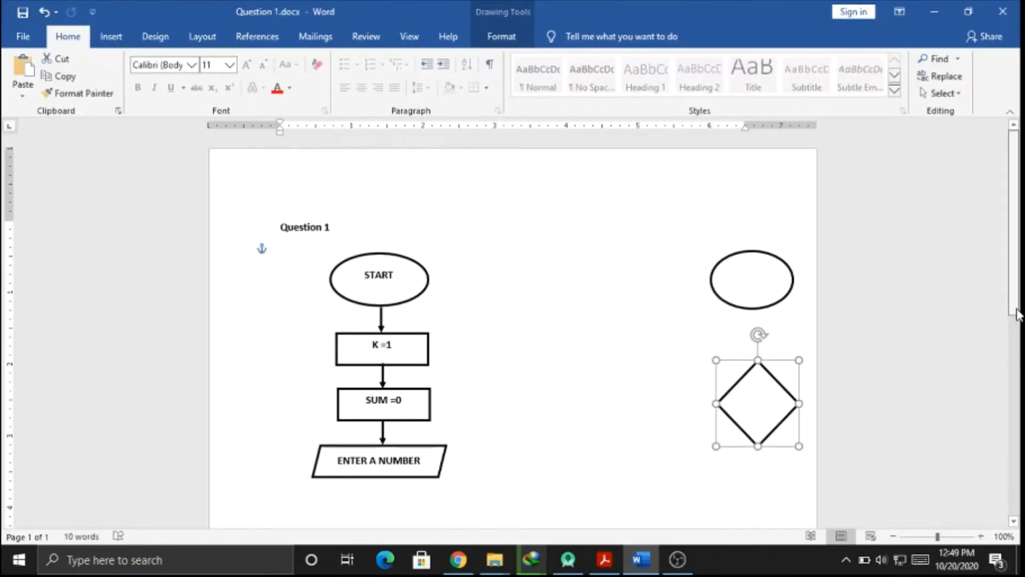
{"action": "scroll", "coordinate": [1017, 315], "scroll_direction": "down", "scroll_amount": 2}
{"action": "left_click_drag", "start_coordinate": [753, 307], "coordinate": [384, 482]}
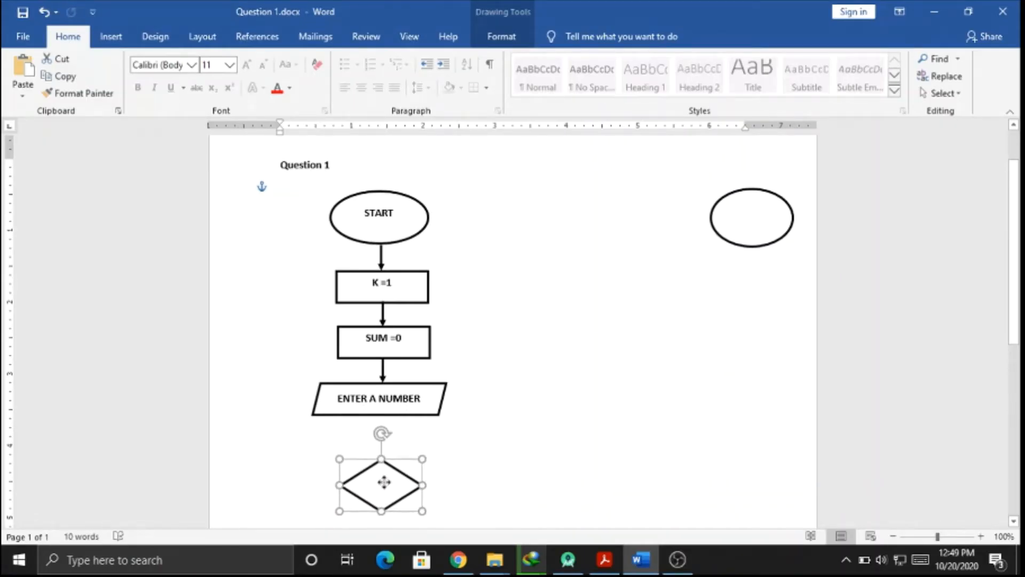
Step: Duplicate the connecting arrow, place the copy beneath the "ENTER A NUMBER" parallelogram, and raise the diamond to meet the arrow's tip
{"action": "left_click", "coordinate": [383, 368]}
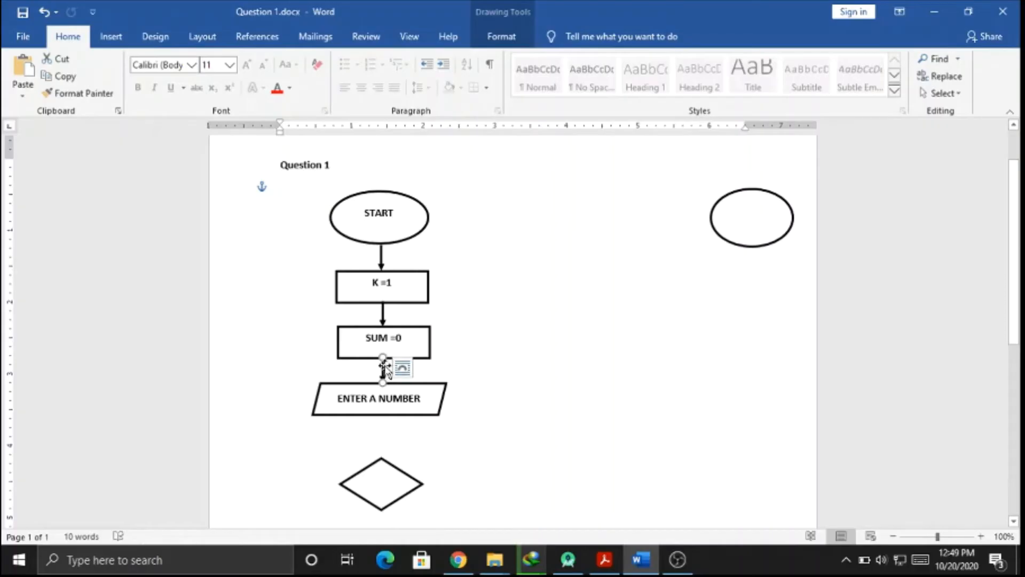
{"action": "key", "text": "ctrl+c"}
{"action": "key", "text": "ctrl+v"}
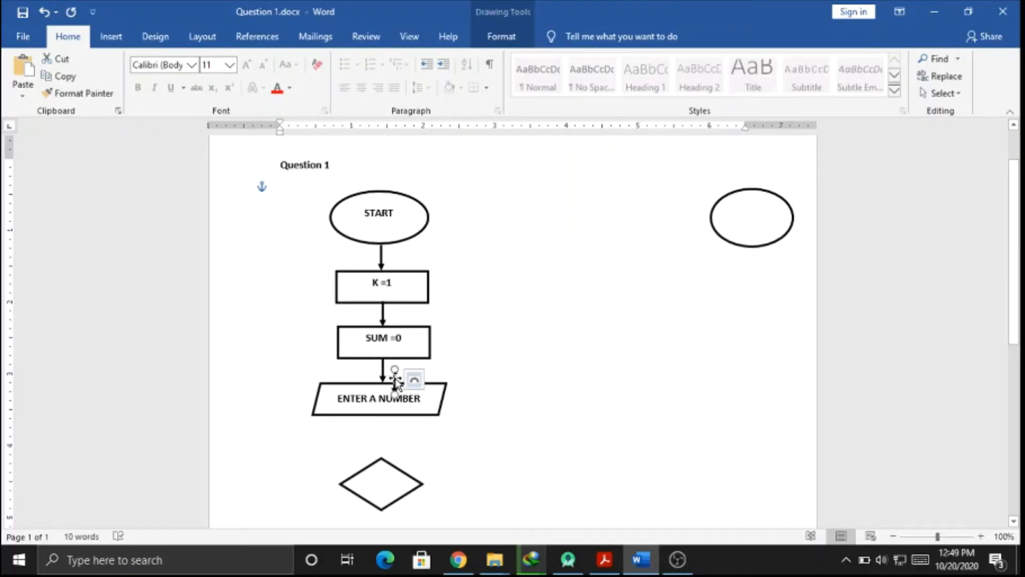
{"action": "left_click_drag", "start_coordinate": [395, 381], "coordinate": [383, 427]}
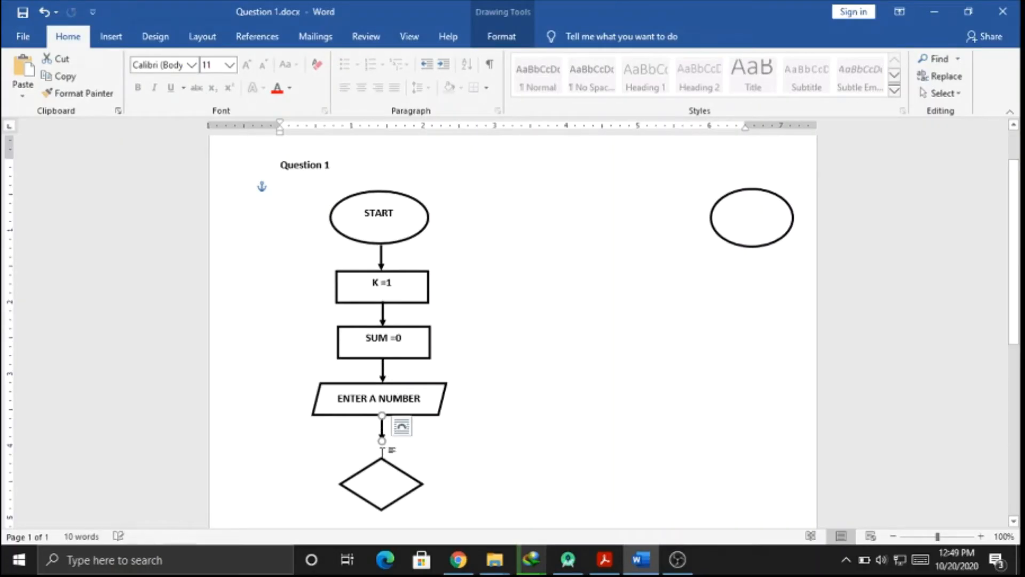
{"action": "mouse_move", "coordinate": [385, 473]}
{"action": "left_mouse_down"}
{"action": "mouse_move", "coordinate": [384, 447]}
{"action": "mouse_move", "coordinate": [384, 457]}
{"action": "left_mouse_up"}
{"action": "left_click", "coordinate": [581, 396]}
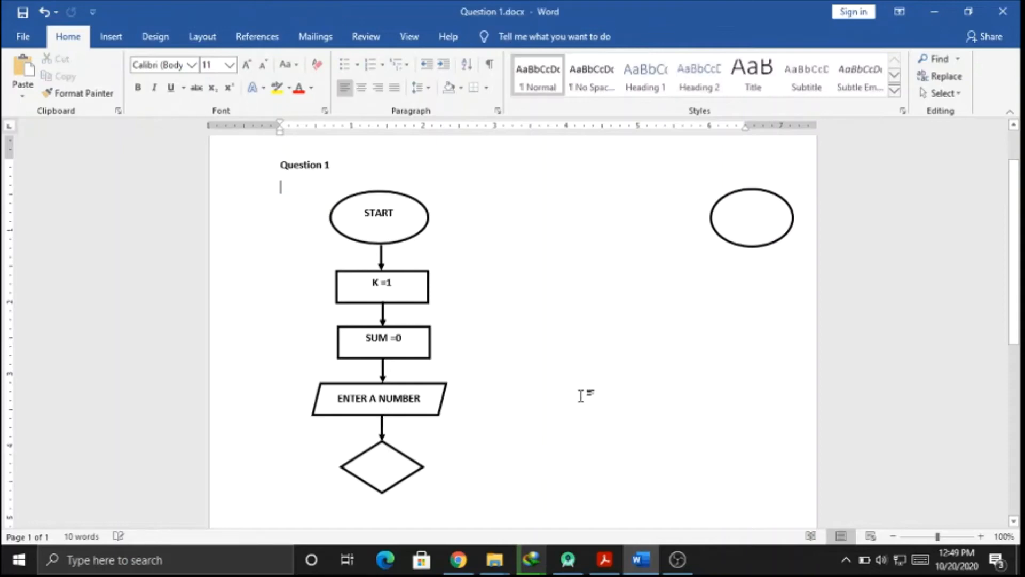
Step: Check the fifth action in the question PDF and try to add text to the diamond
{"action": "scroll", "coordinate": [1007, 239], "scroll_direction": "down", "scroll_amount": 1}
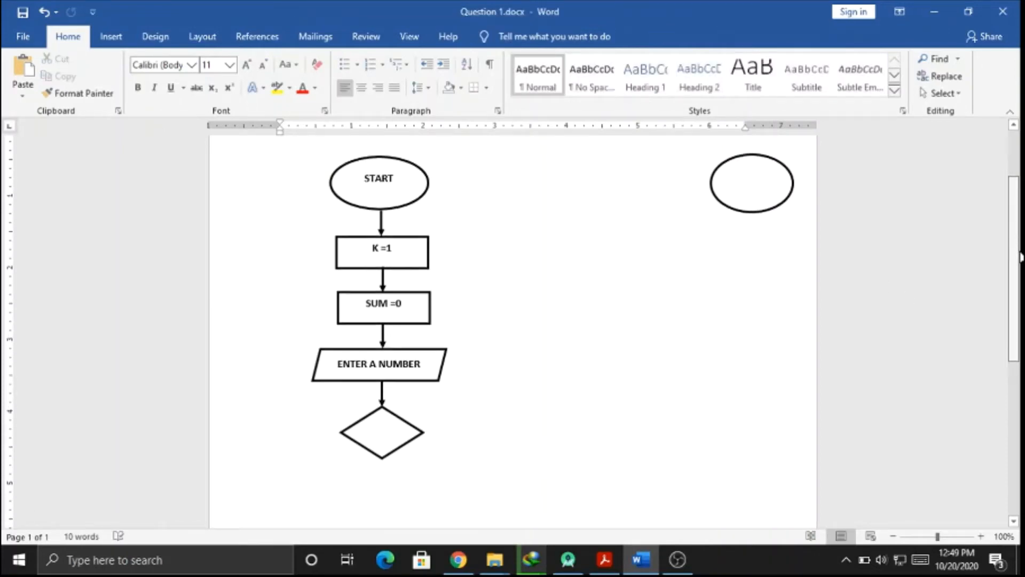
{"action": "left_click", "coordinate": [604, 555]}
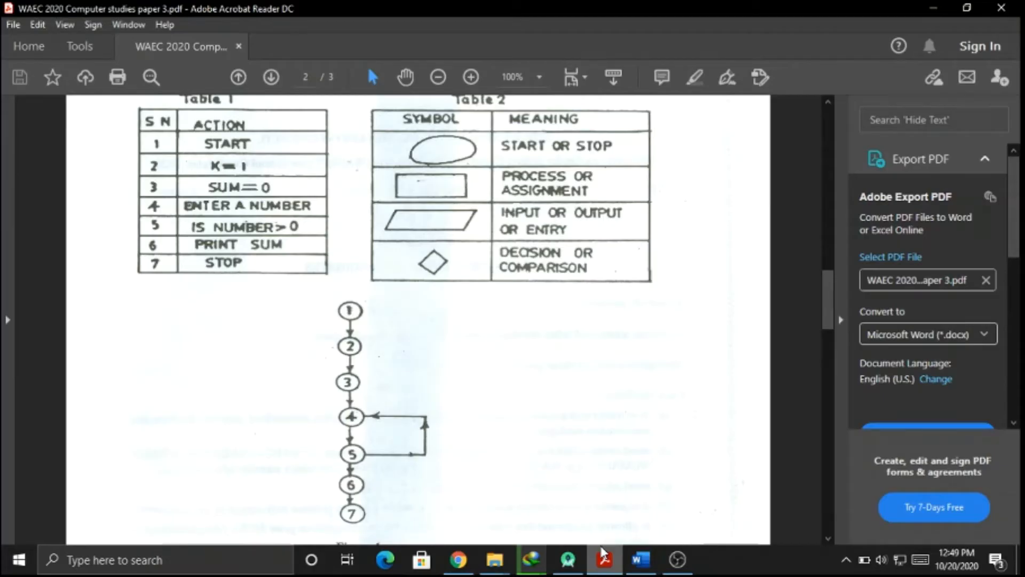
{"action": "left_click", "coordinate": [604, 555]}
{"action": "left_click", "coordinate": [372, 432]}
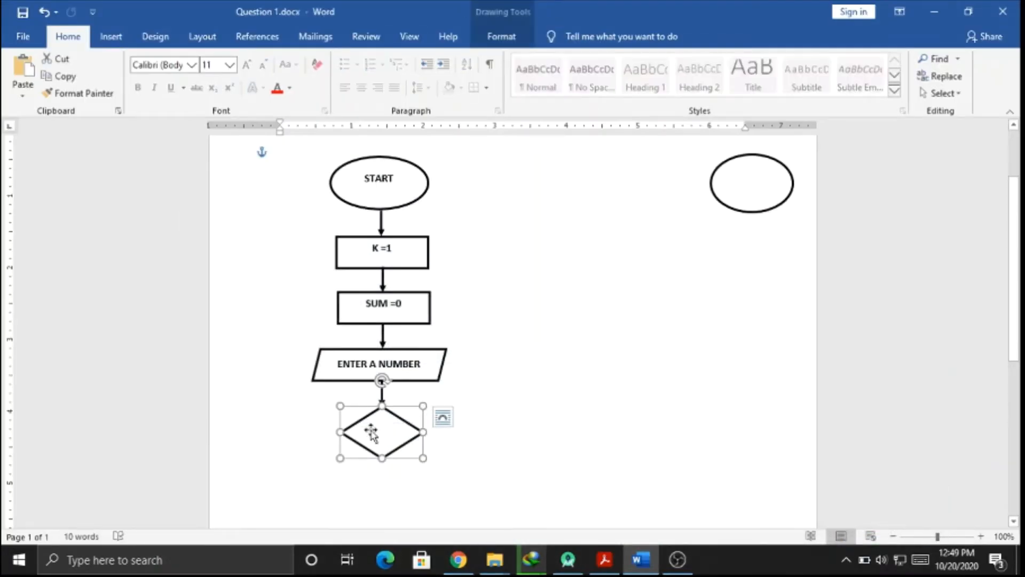
{"action": "right_click", "coordinate": [371, 432]}
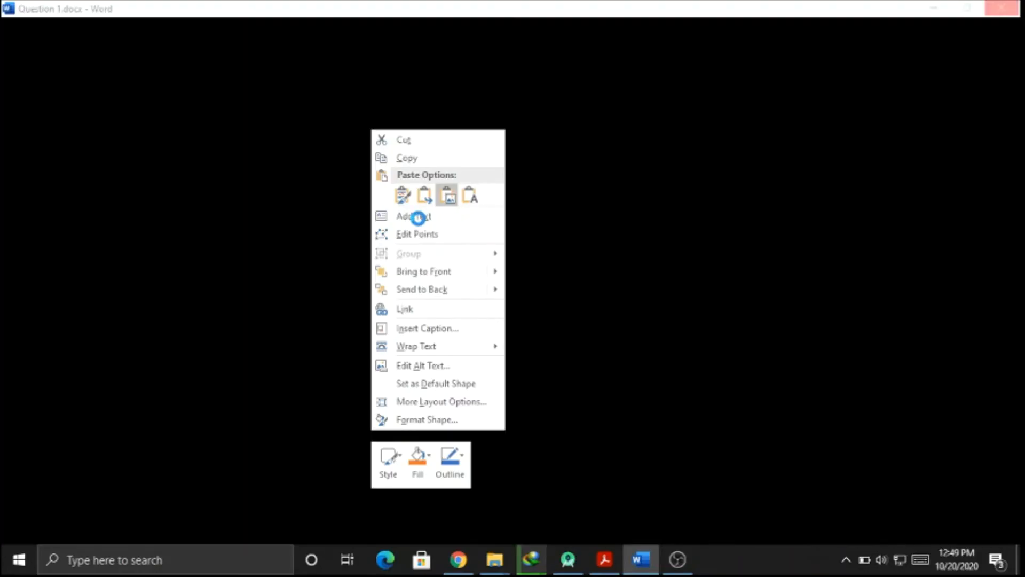
{"action": "left_click", "coordinate": [418, 216]}
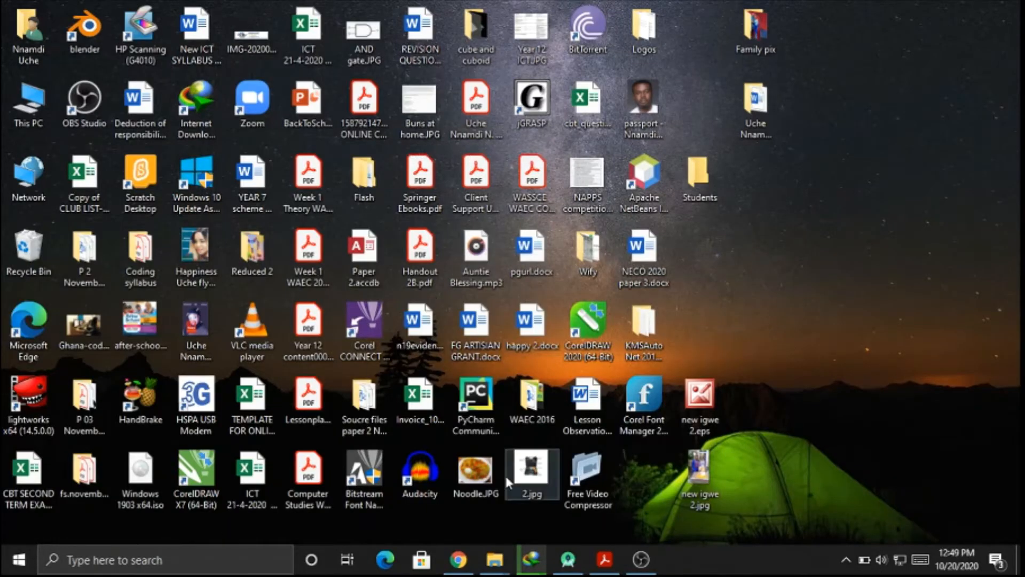
{"action": "mouse_move", "coordinate": [541, 552]}
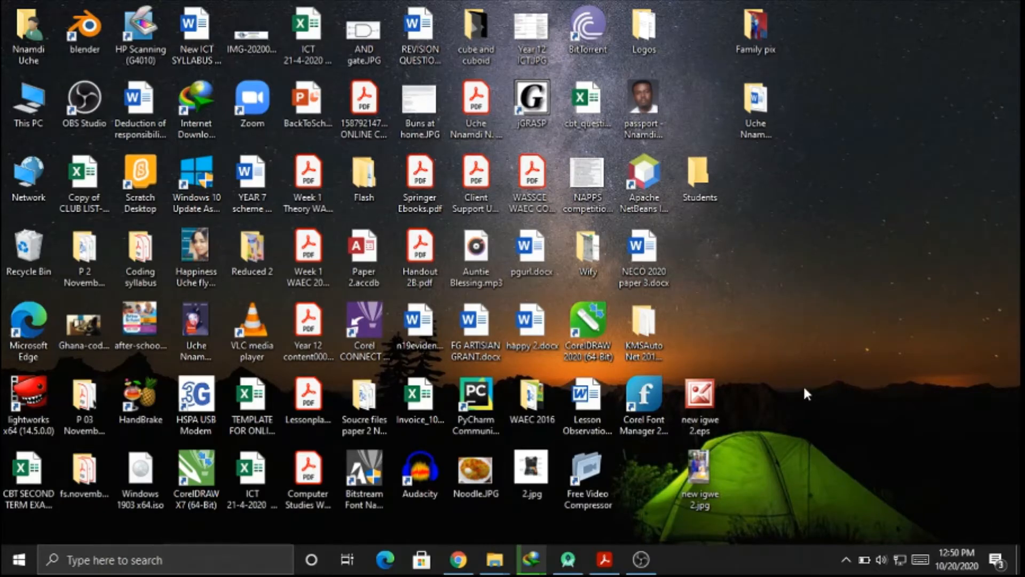
{"action": "left_click", "coordinate": [641, 560]}
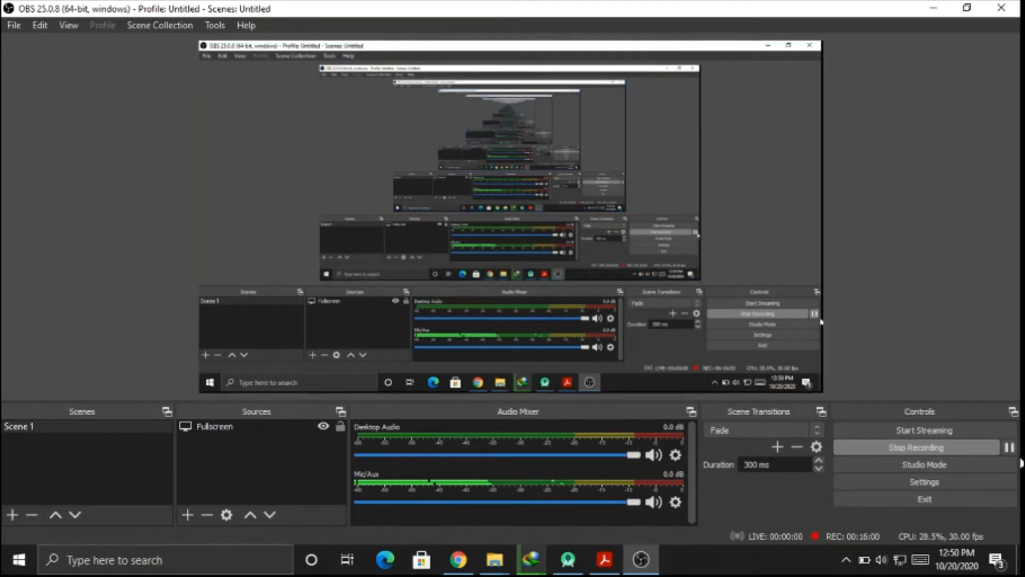
{"action": "left_click", "coordinate": [932, 8]}
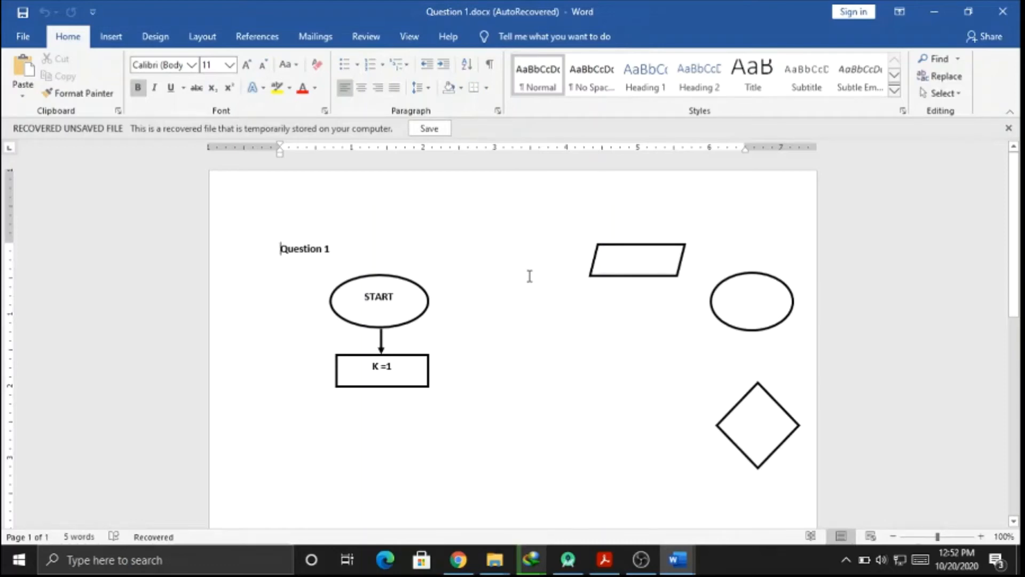
{"action": "left_click", "coordinate": [382, 341]}
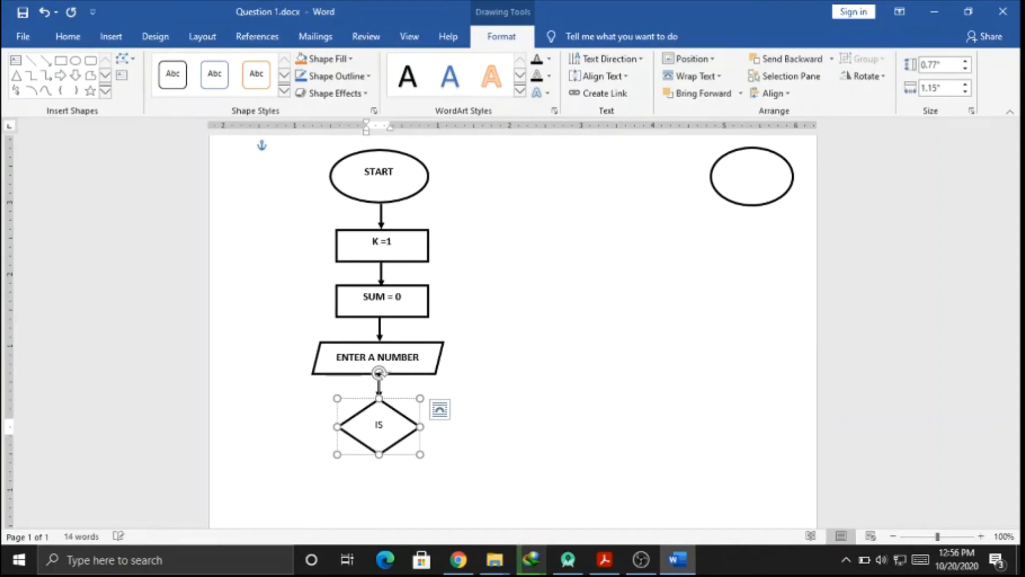
Step: Widen the diamond on both sides to about 2.03" and extend its height to about 1.01", labelling it "IS NUMBER"
{"action": "left_click_drag", "start_coordinate": [422, 427], "coordinate": [464, 427]}
{"action": "left_click_drag", "start_coordinate": [337, 426], "coordinate": [318, 427]}
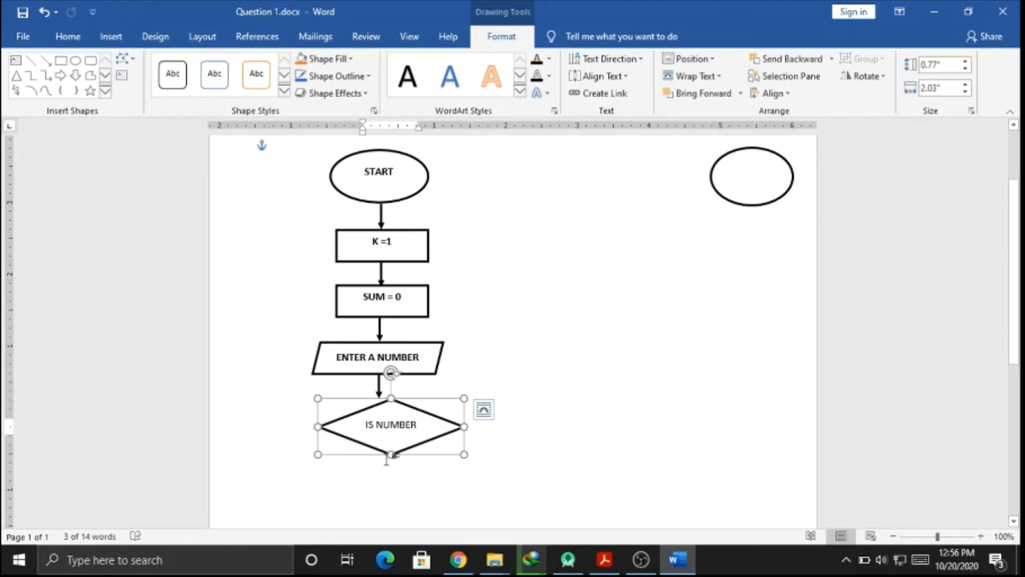
{"action": "left_click_drag", "start_coordinate": [391, 455], "coordinate": [393, 471]}
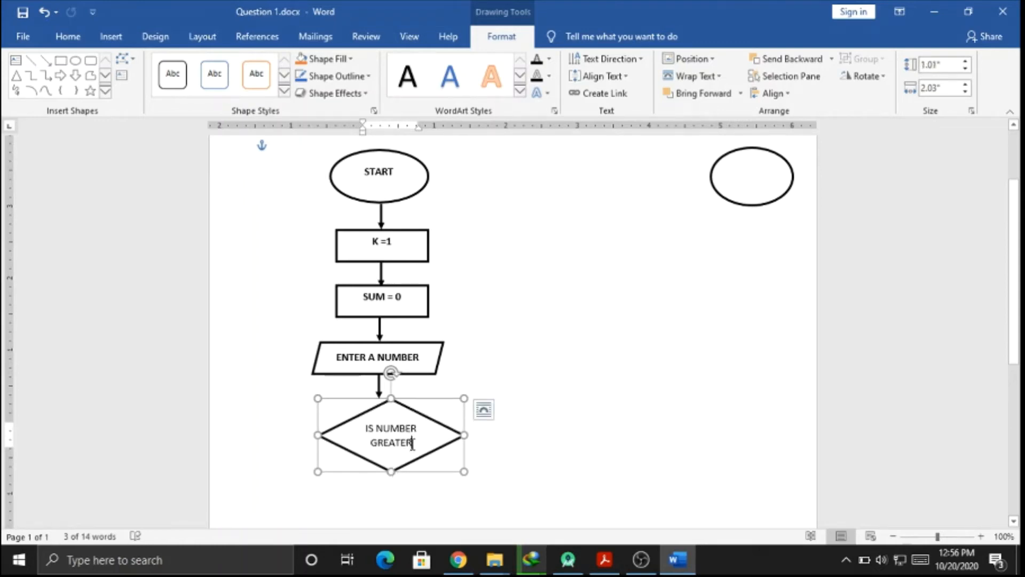
Step: Replace "GREATER" in the diamond with "> 0" on a second line and make the whole label bold
{"action": "key", "text": "BackSpace"}
{"action": "key", "text": "BackSpace"}
{"action": "key", "text": "BackSpace"}
{"action": "key", "text": "BackSpace"}
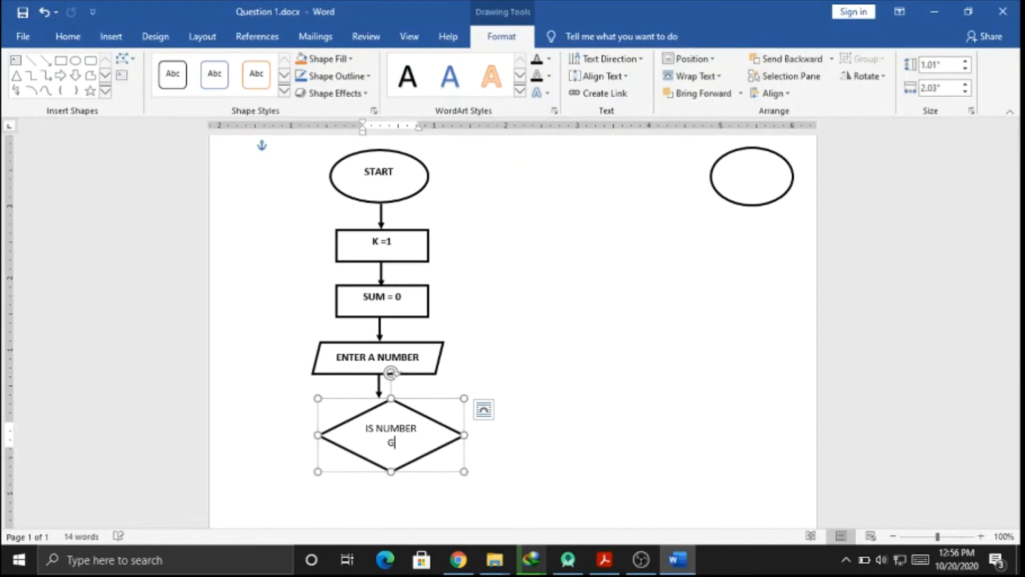
{"action": "key", "text": "BackSpace"}
{"action": "key", "text": "BackSpace"}
{"action": "key", "text": "Return"}
{"action": "type", "text": "> 0"}
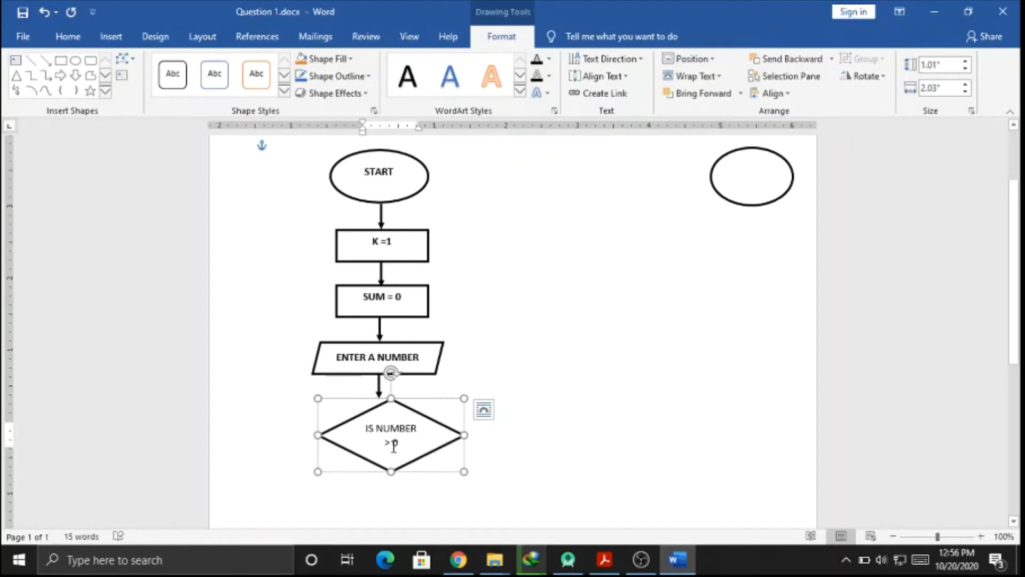
{"action": "left_click_drag", "start_coordinate": [398, 443], "coordinate": [366, 431]}
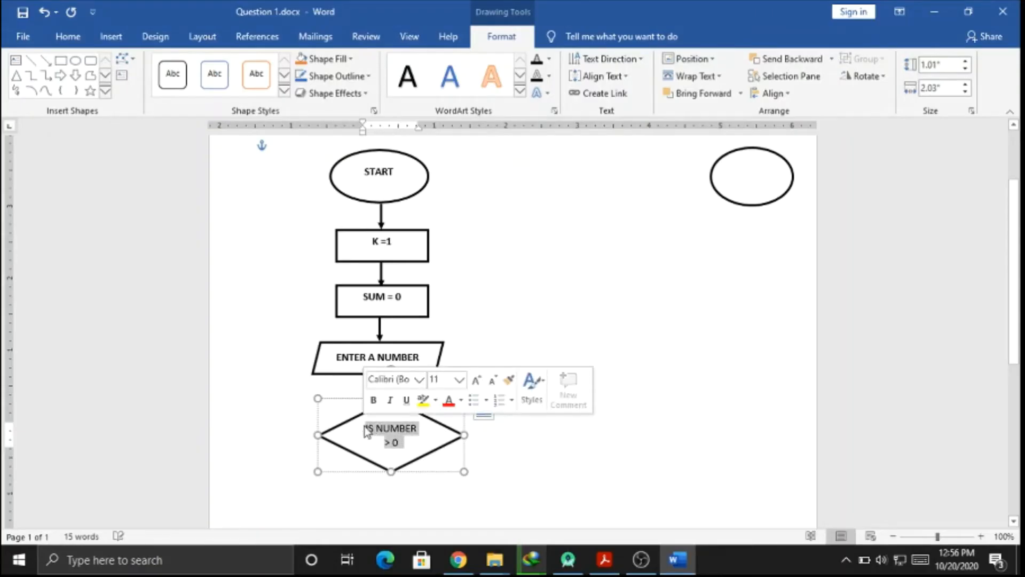
{"action": "left_click", "coordinate": [373, 400]}
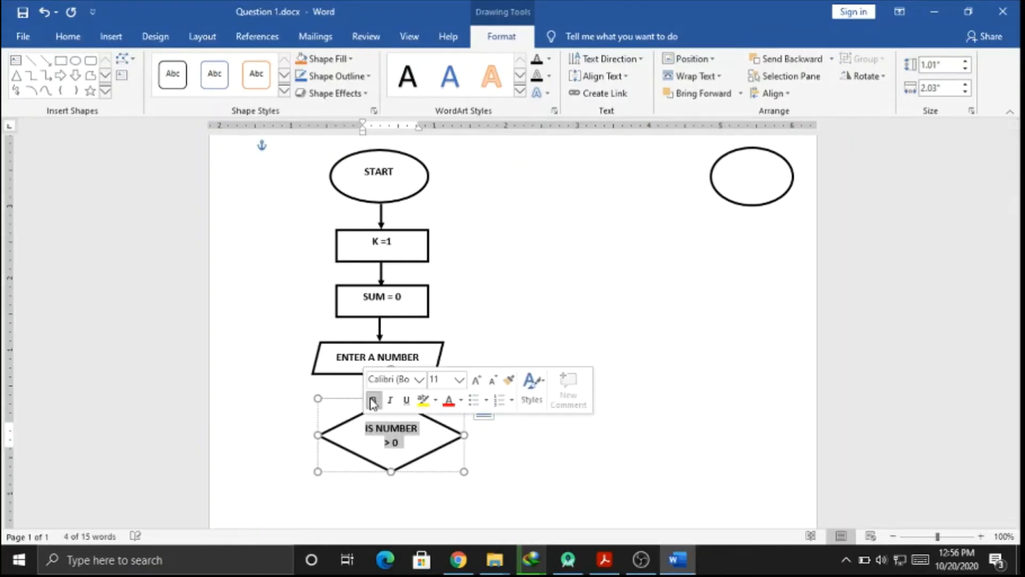
Step: Nudge the "IS NUMBER > 0" diamond left until its upper corner is centred under the connecting arrow's tip
{"action": "left_click", "coordinate": [336, 430]}
{"action": "key", "text": "Left"}
{"action": "key", "text": "Left"}
{"action": "key", "text": "Left"}
{"action": "key", "text": "Left"}
{"action": "key", "text": "Left"}
{"action": "key", "text": "Left"}
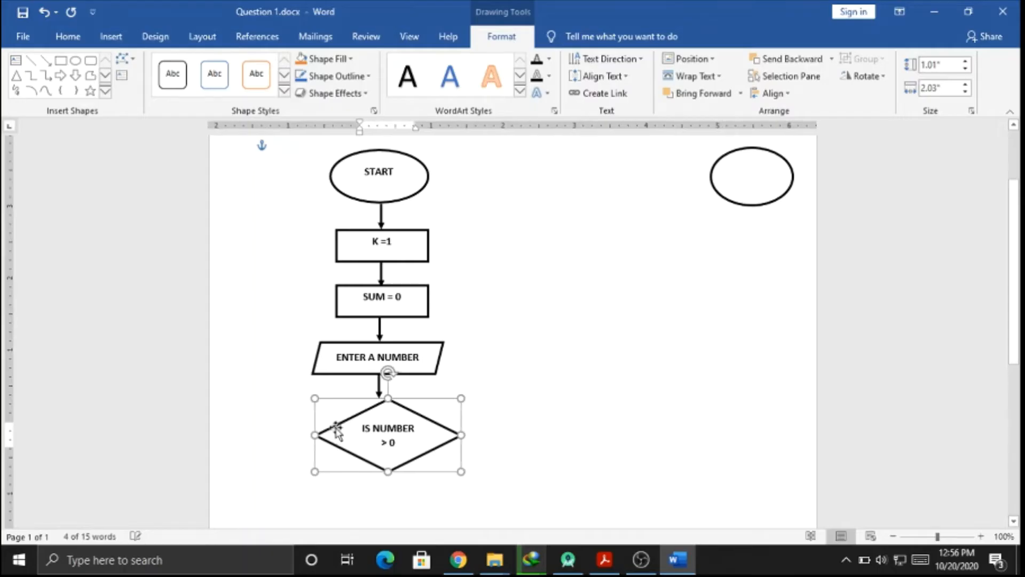
{"action": "key", "text": "Left"}
{"action": "key", "text": "Left"}
{"action": "key", "text": "Left"}
{"action": "key", "text": "Left"}
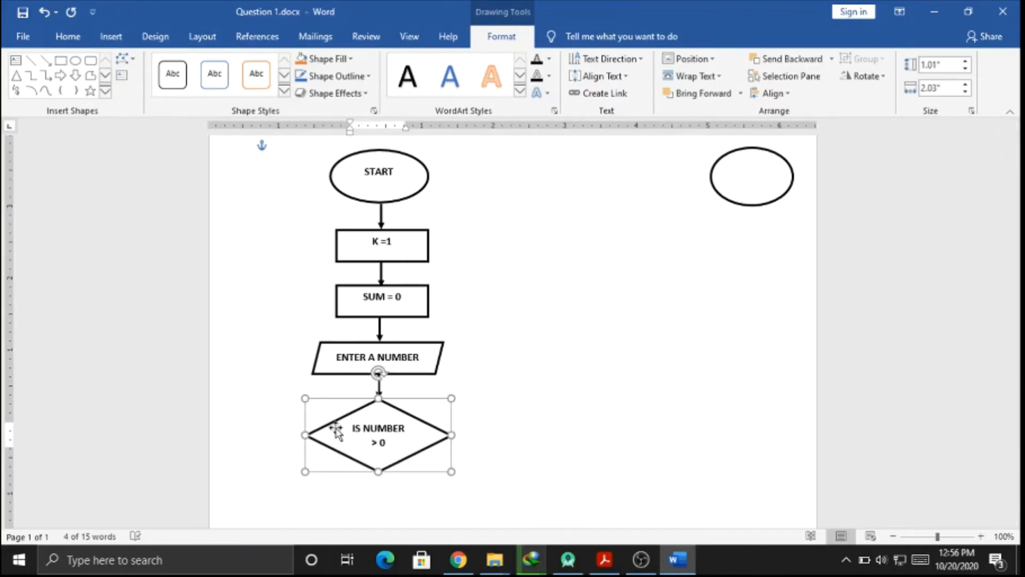
{"action": "left_click", "coordinate": [544, 380]}
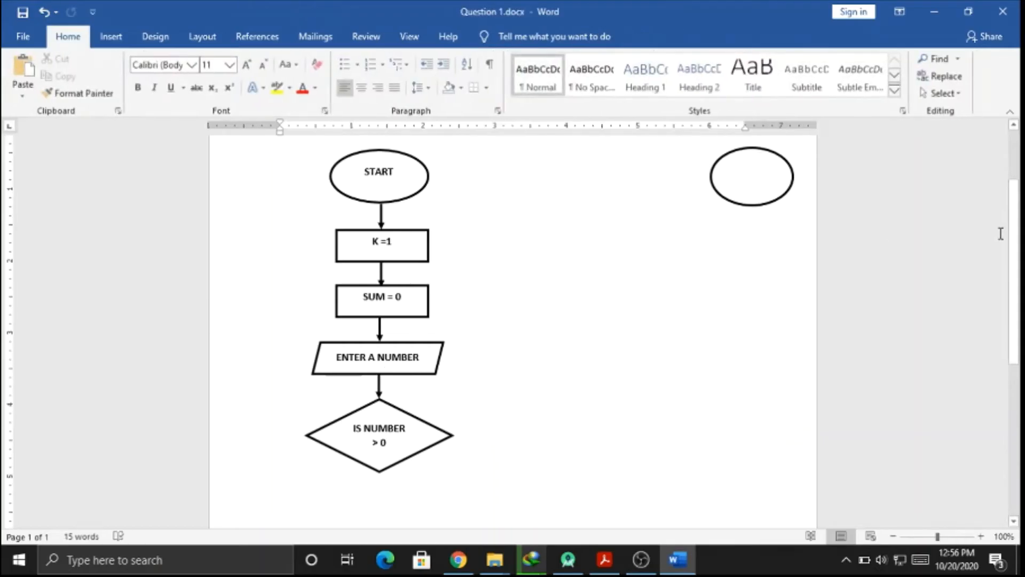
Step: Check the sixth action in the question PDF, then place a copy of the "ENTER A NUMBER" parallelogram beneath the diamond
{"action": "scroll", "coordinate": [1001, 231], "scroll_direction": "down", "scroll_amount": 1}
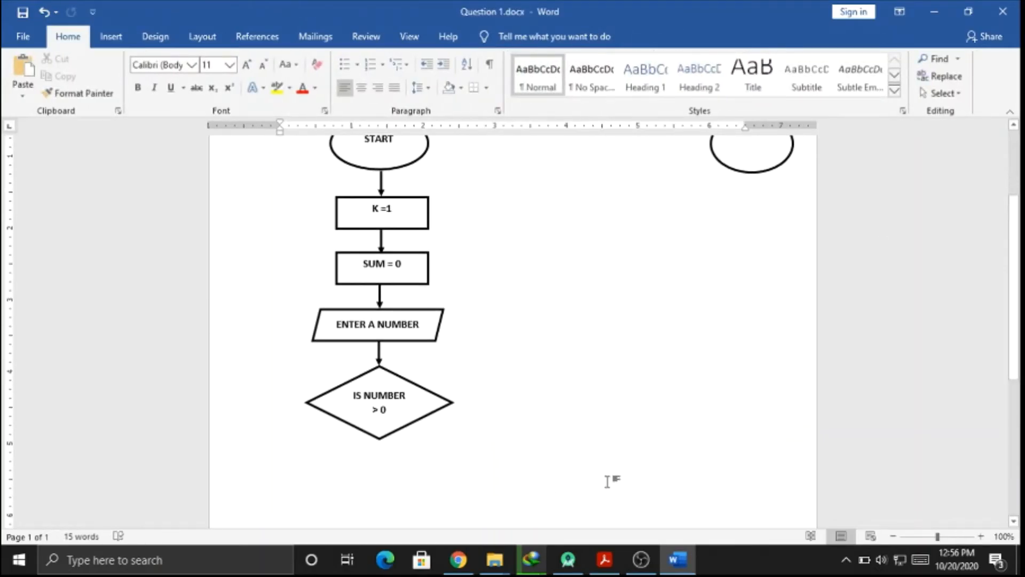
{"action": "left_click", "coordinate": [605, 559]}
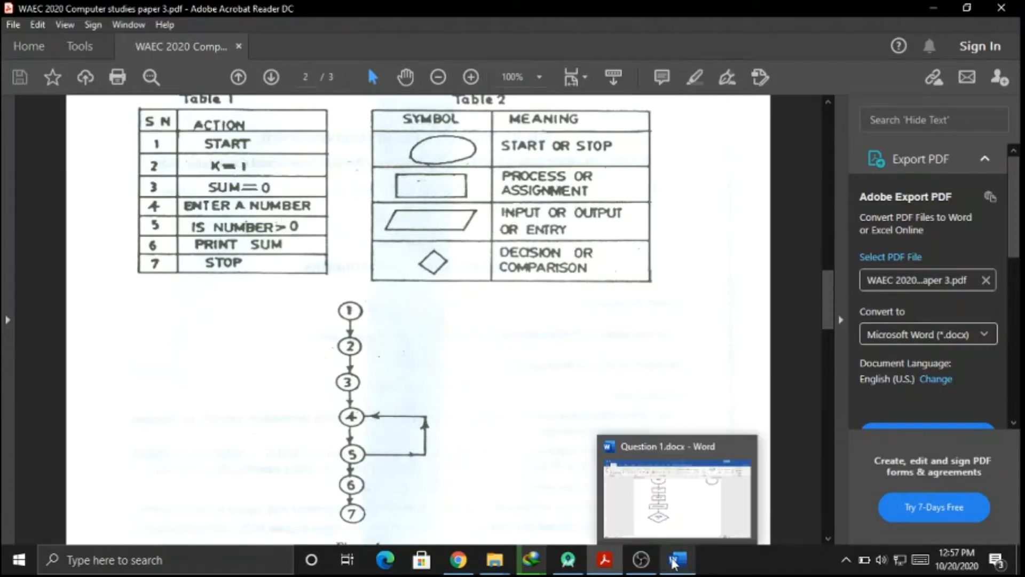
{"action": "left_click", "coordinate": [677, 559]}
{"action": "left_click", "coordinate": [434, 341]}
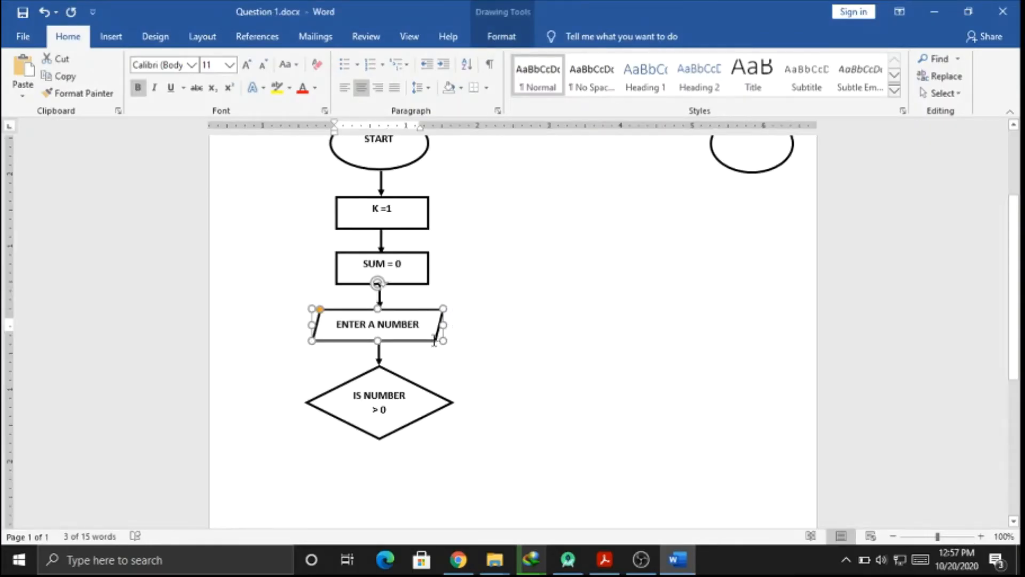
{"action": "key", "text": "ctrl+v"}
{"action": "left_click_drag", "start_coordinate": [433, 352], "coordinate": [423, 498]}
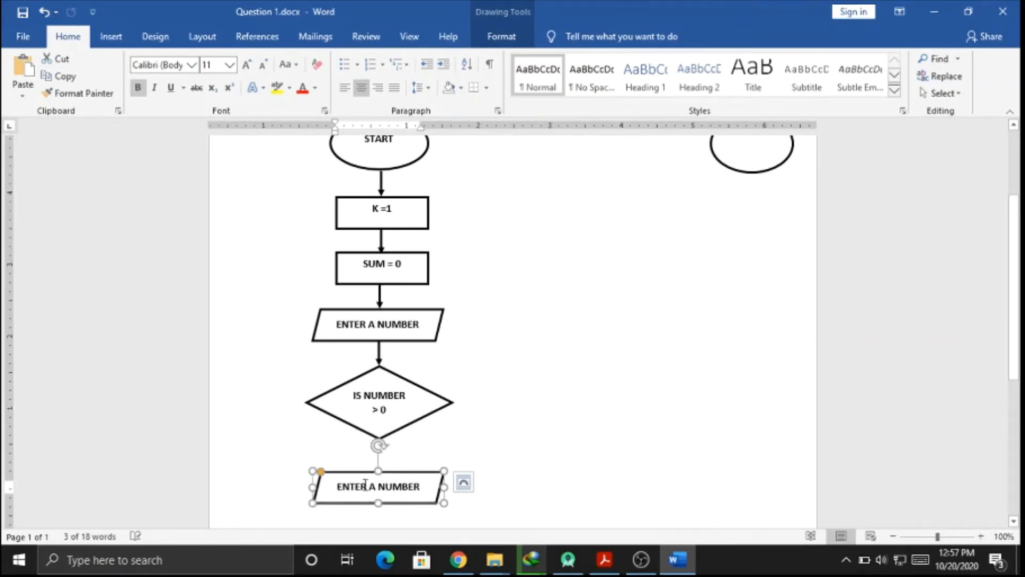
Step: Replace the copied parallelogram's label with "PRINT SUM" and check it against the action table in the question PDF
{"action": "left_click_drag", "start_coordinate": [365, 485], "coordinate": [342, 484]}
{"action": "type", "text": "P"}
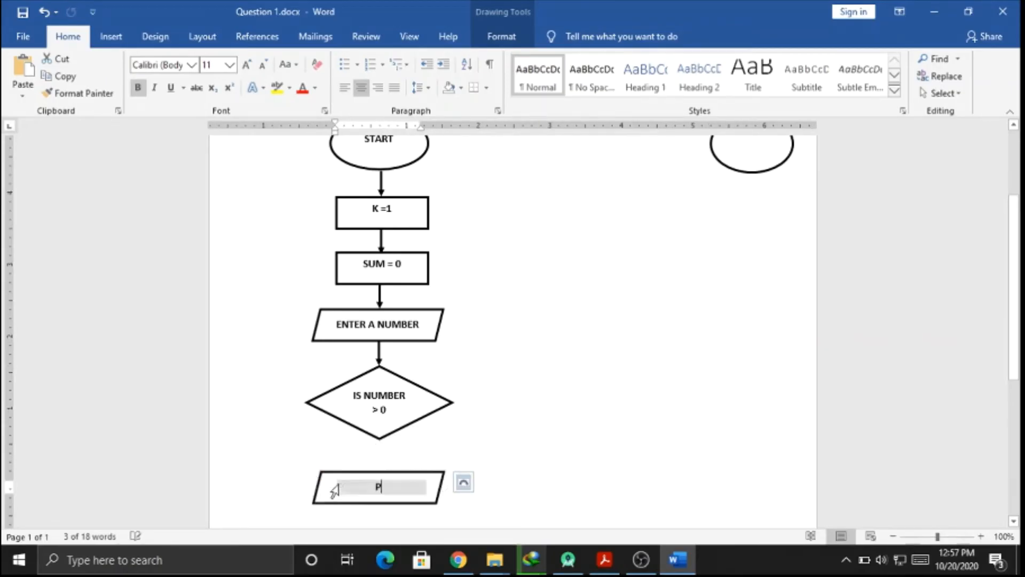
{"action": "type", "text": "RINT SUM"}
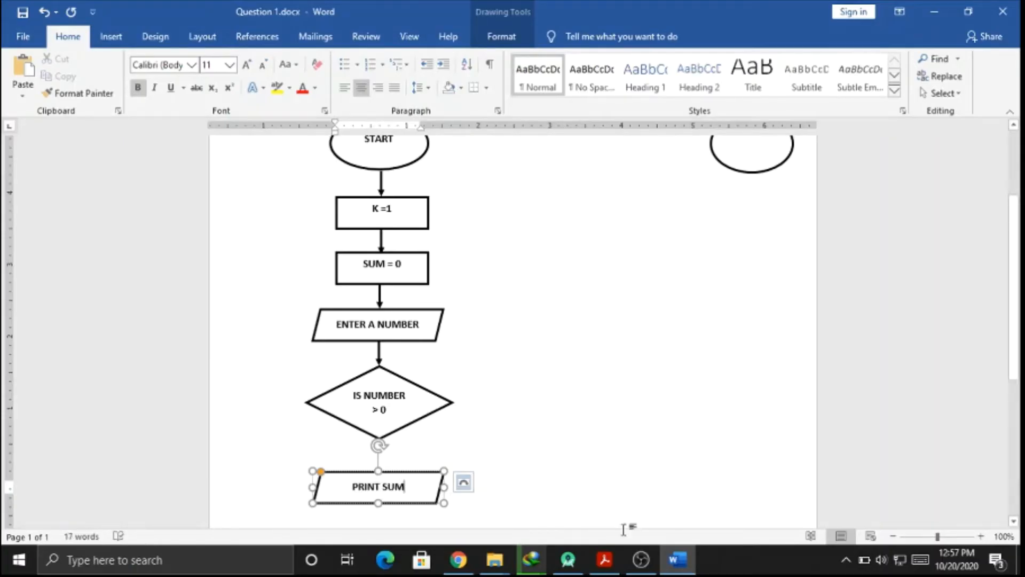
{"action": "left_click", "coordinate": [605, 559]}
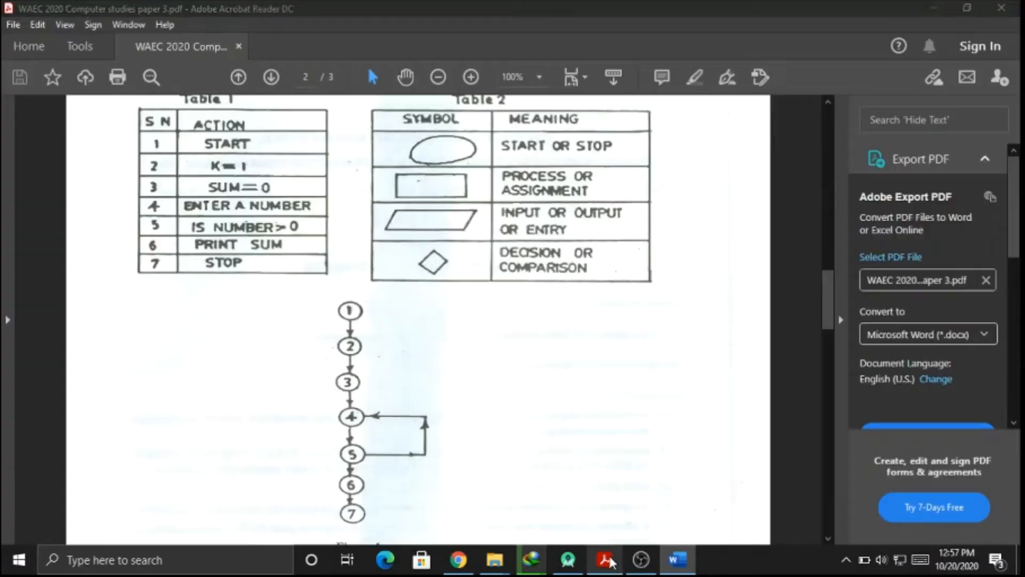
{"action": "left_click", "coordinate": [605, 559]}
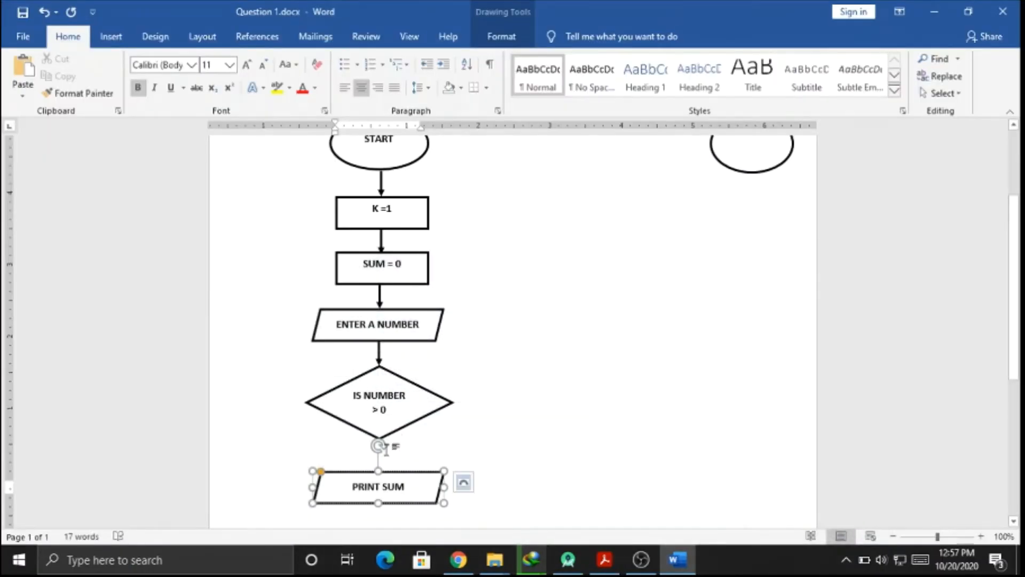
Step: Place a copy of the connecting arrow beneath the diamond and nudge the "PRINT SUM" parallelogram up and right to meet its tip
{"action": "left_click", "coordinate": [380, 350]}
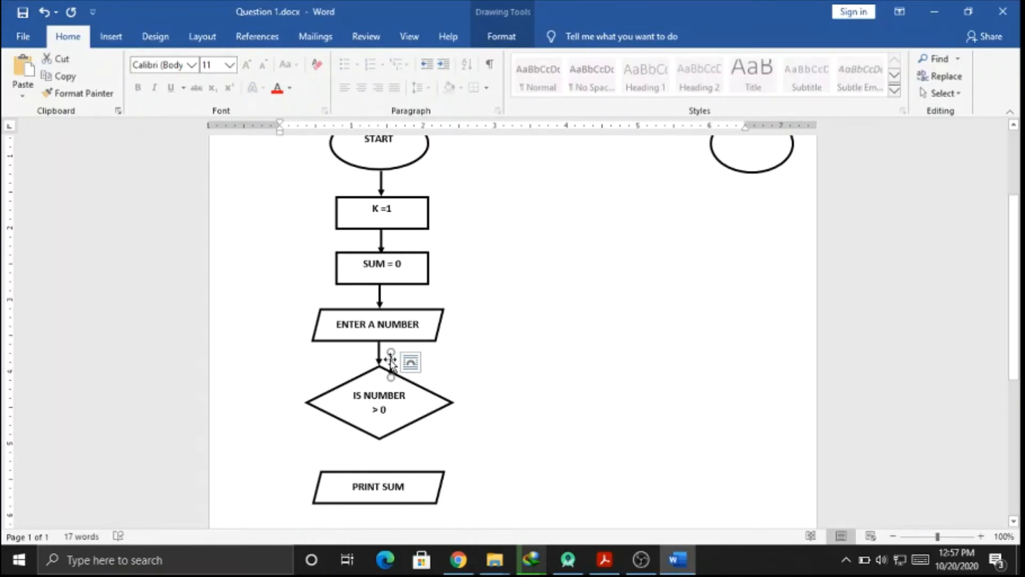
{"action": "left_click_drag", "start_coordinate": [390, 359], "coordinate": [381, 445]}
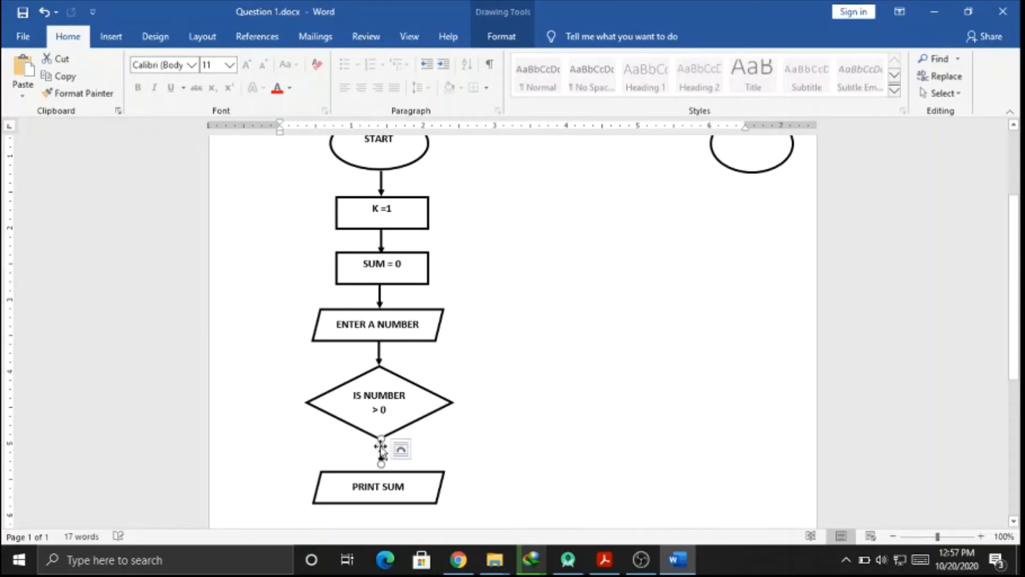
{"action": "left_click", "coordinate": [394, 470]}
{"action": "key", "text": "Up"}
{"action": "key", "text": "Up"}
{"action": "key", "text": "Up"}
{"action": "key", "text": "Up"}
{"action": "key", "text": "Up"}
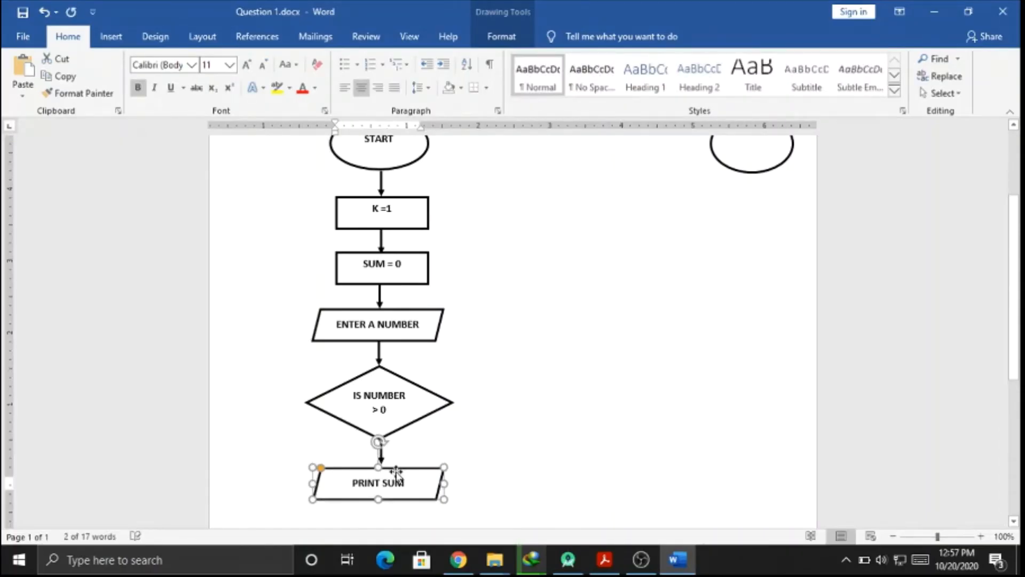
{"action": "key", "text": "Right"}
{"action": "key", "text": "Right"}
{"action": "key", "text": "Right"}
{"action": "key", "text": "Up"}
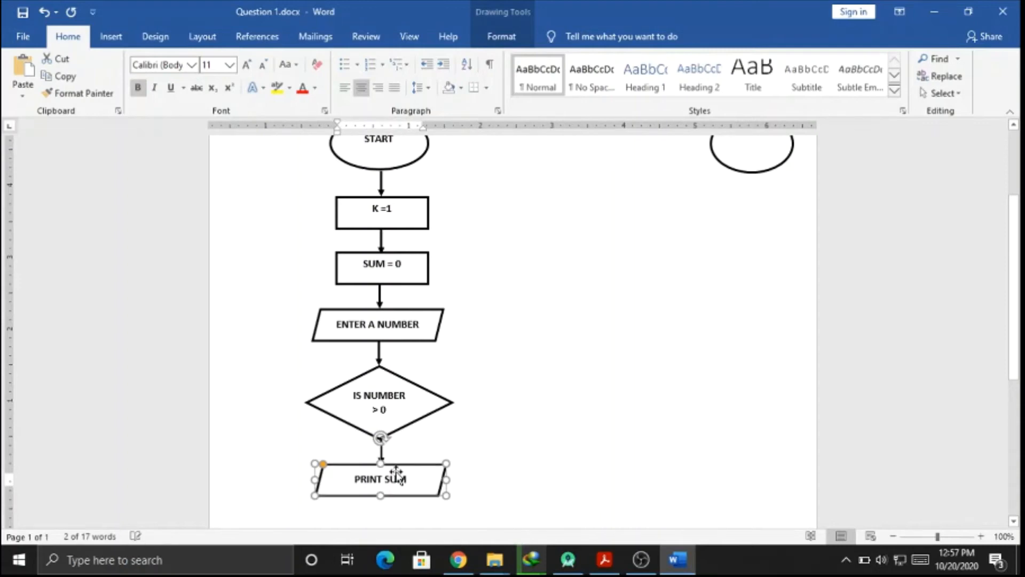
{"action": "key", "text": "Up"}
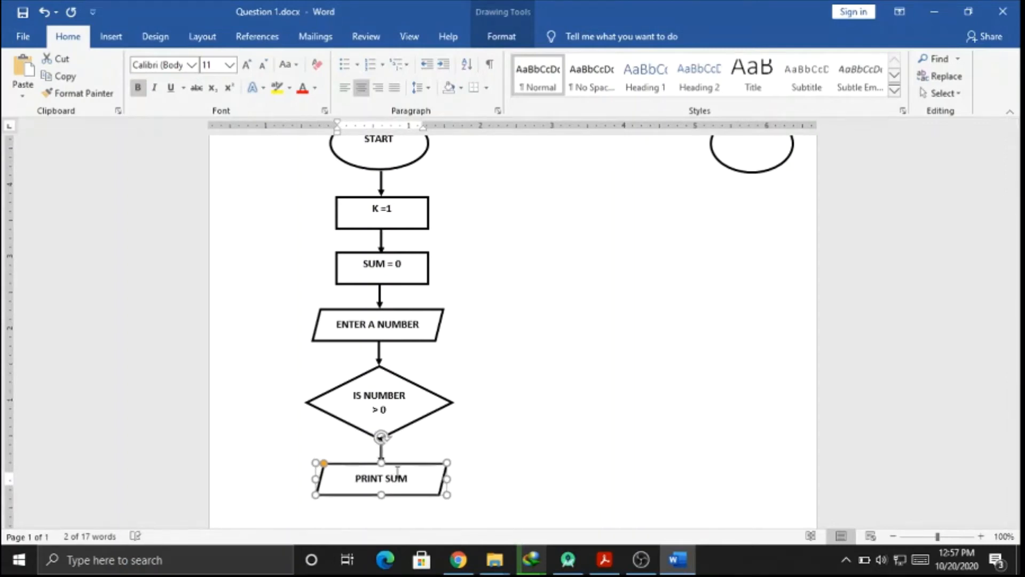
{"action": "left_click", "coordinate": [654, 430]}
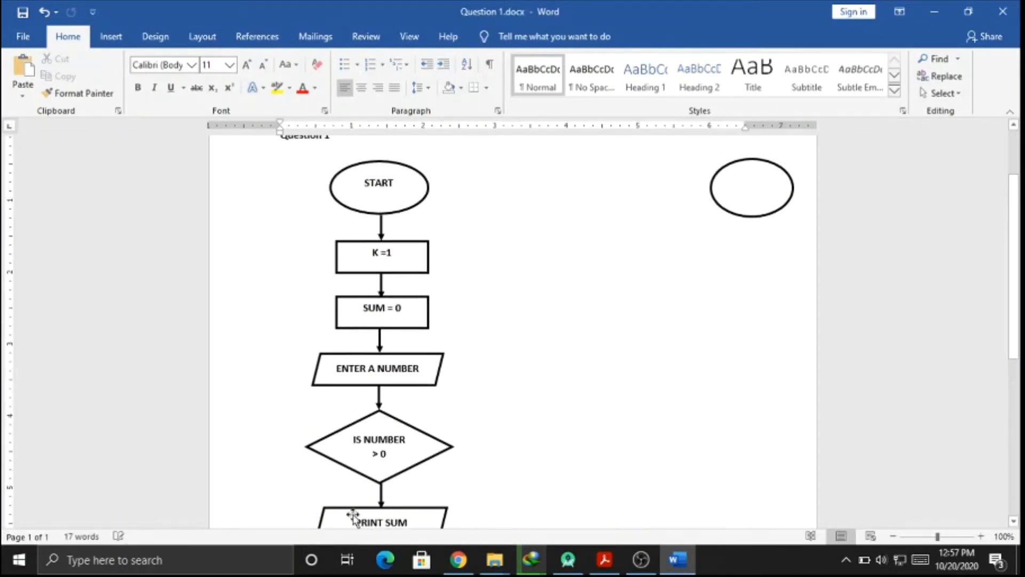
Step: Nudge the lowest arrow and the "PRINT SUM" parallelogram slightly left to line them up with the diamond
{"action": "left_click", "coordinate": [382, 492]}
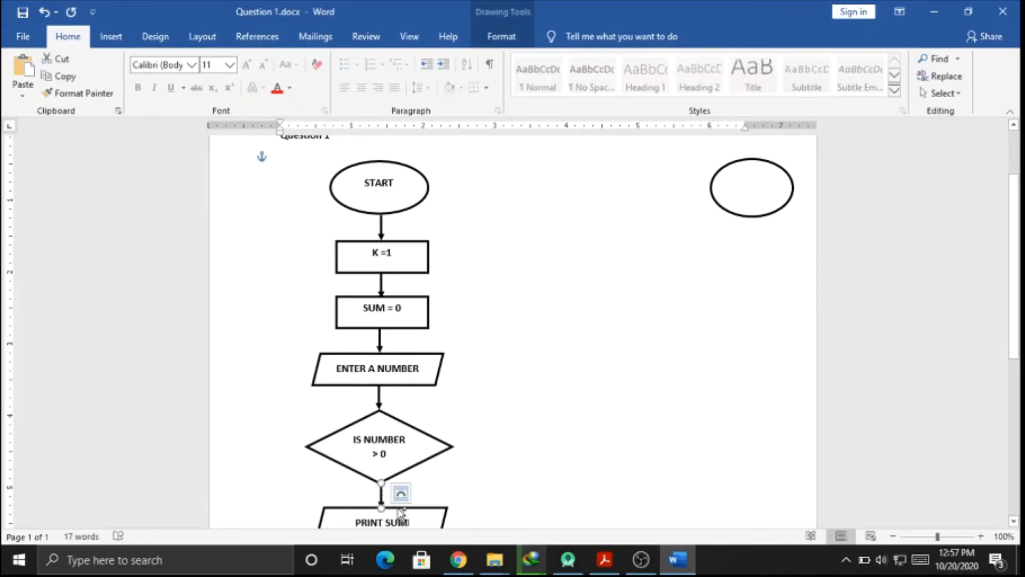
{"action": "left_click", "coordinate": [400, 510]}
{"action": "key", "text": "Left"}
{"action": "key", "text": "Left"}
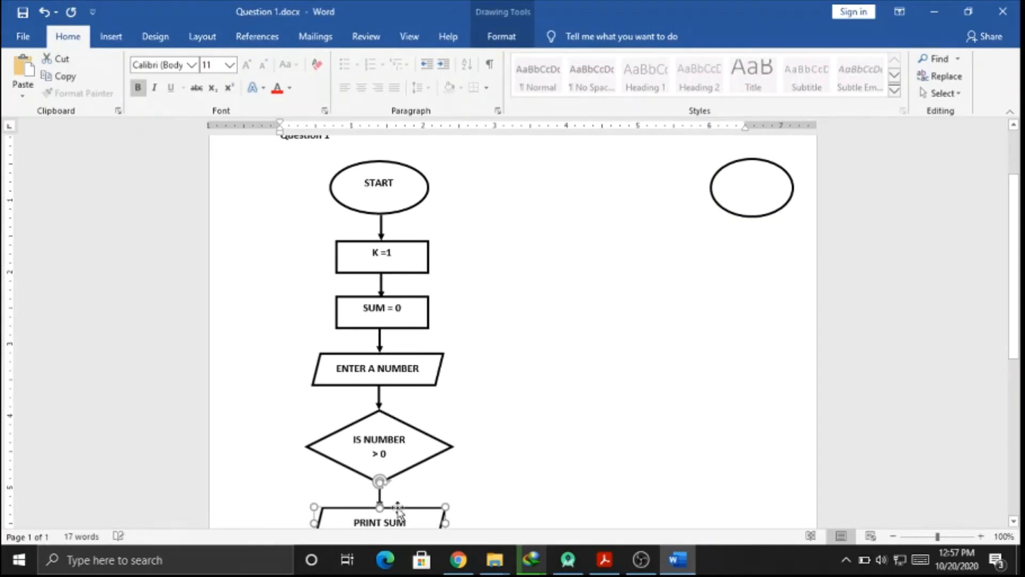
{"action": "left_click", "coordinate": [657, 439]}
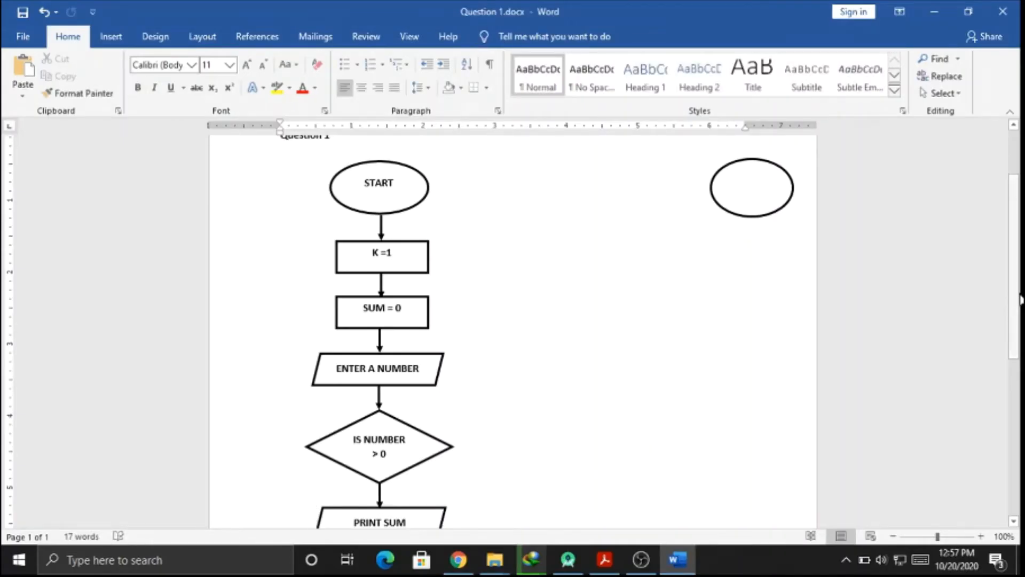
Step: Check the seventh action in the question PDF, then move the spare empty ellipse beneath the "PRINT SUM" parallelogram
{"action": "left_click_drag", "start_coordinate": [1018, 299], "coordinate": [1021, 331]}
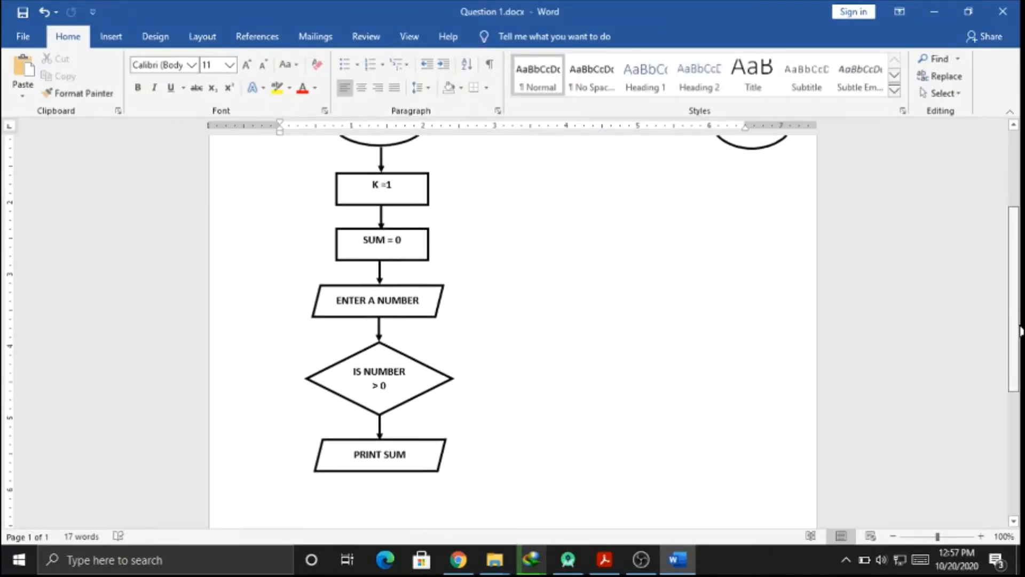
{"action": "left_click", "coordinate": [605, 560]}
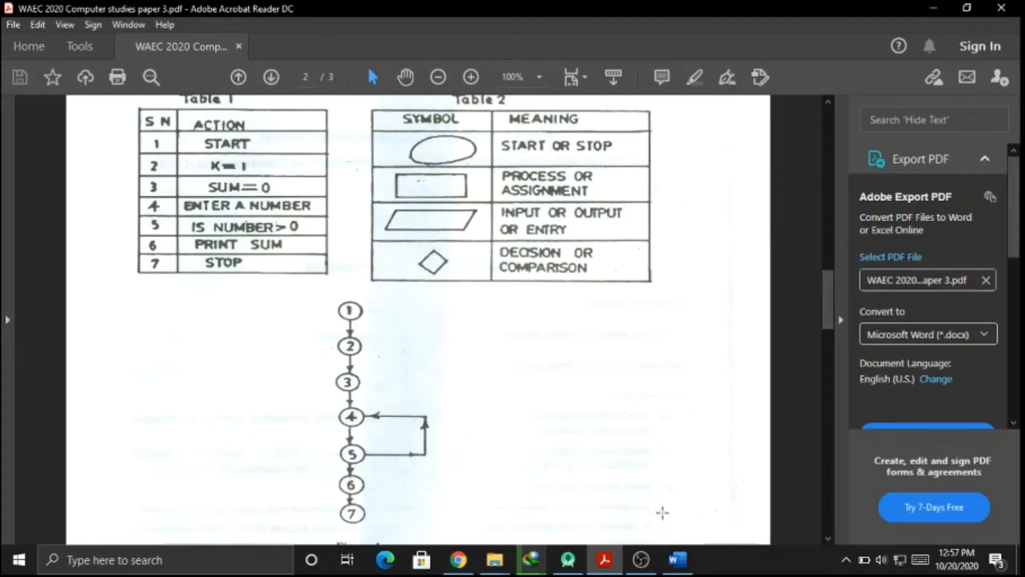
{"action": "left_click", "coordinate": [678, 560]}
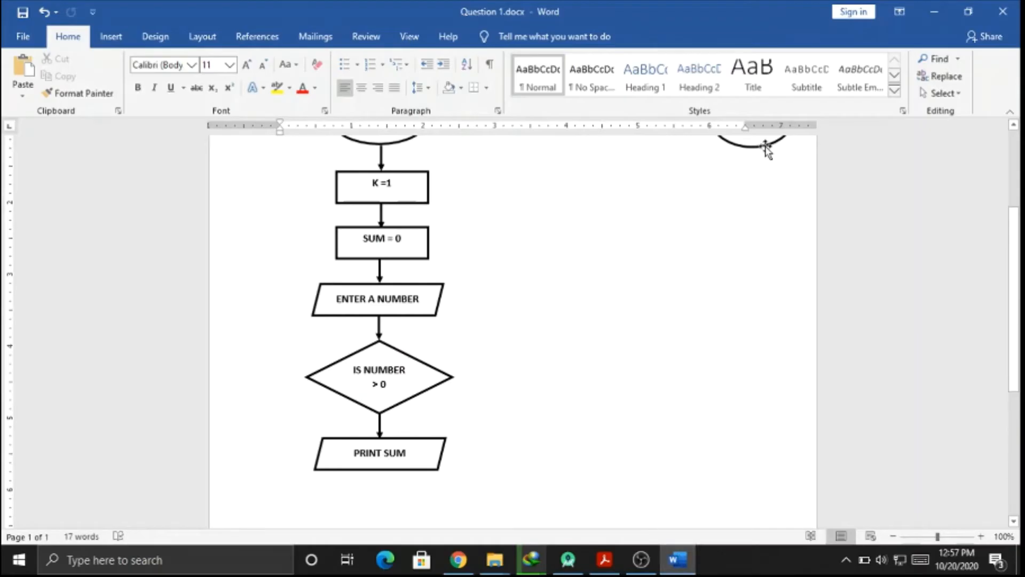
{"action": "left_click_drag", "start_coordinate": [765, 150], "coordinate": [612, 439]}
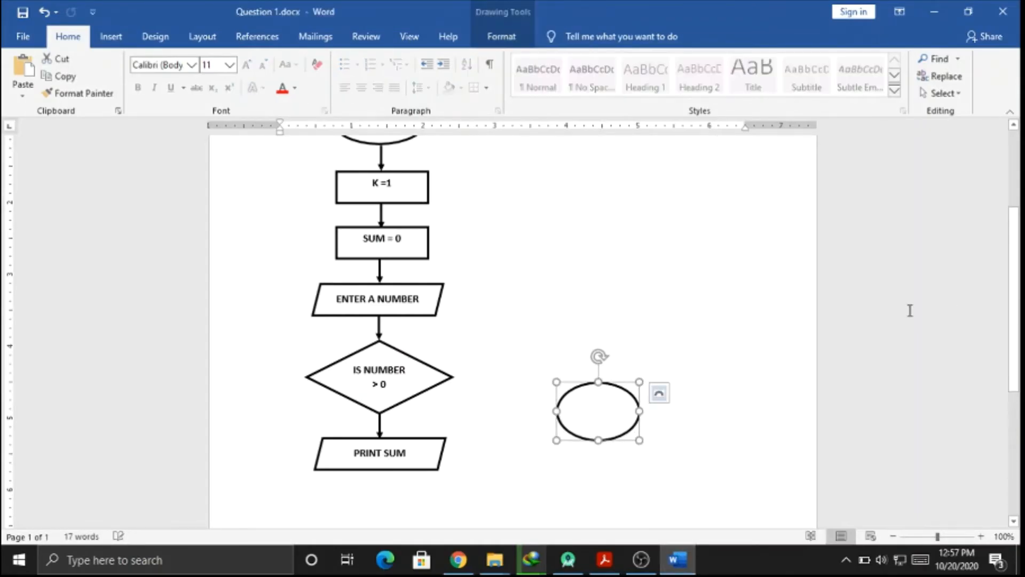
{"action": "mouse_move", "coordinate": [1018, 313]}
{"action": "left_mouse_down"}
{"action": "mouse_move", "coordinate": [1021, 222]}
{"action": "mouse_move", "coordinate": [1021, 329]}
{"action": "left_mouse_up"}
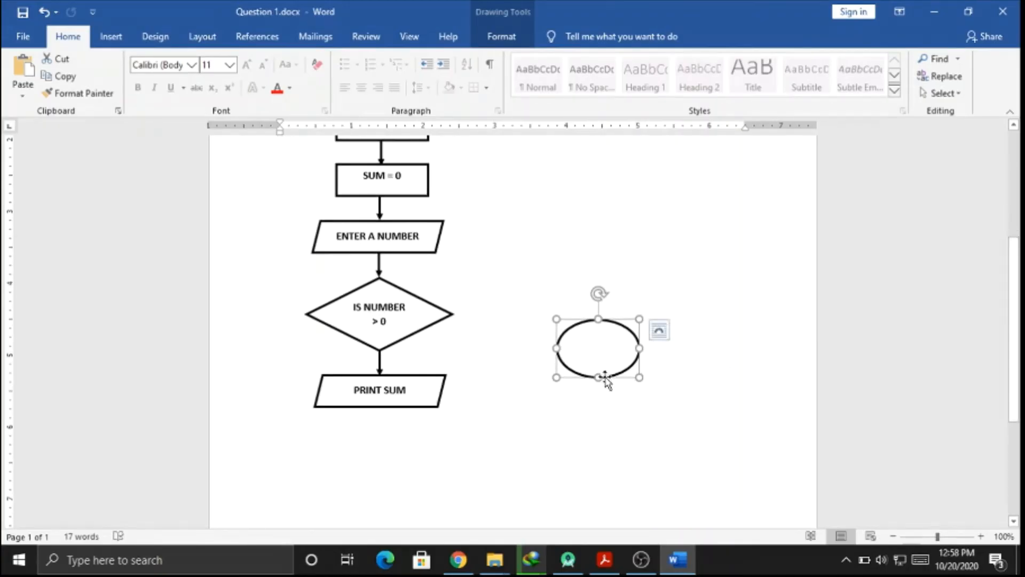
{"action": "left_click_drag", "start_coordinate": [608, 377], "coordinate": [389, 490]}
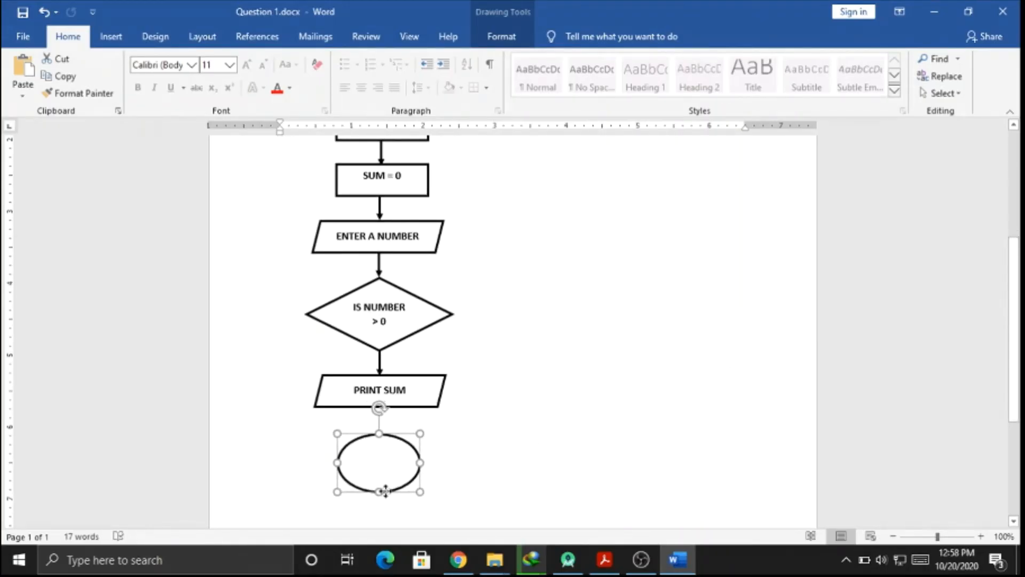
Step: Place a copy of the connecting arrow between the "PRINT SUM" parallelogram and the empty ellipse, and nudge the ellipse up to meet its tip
{"action": "left_click", "coordinate": [380, 367]}
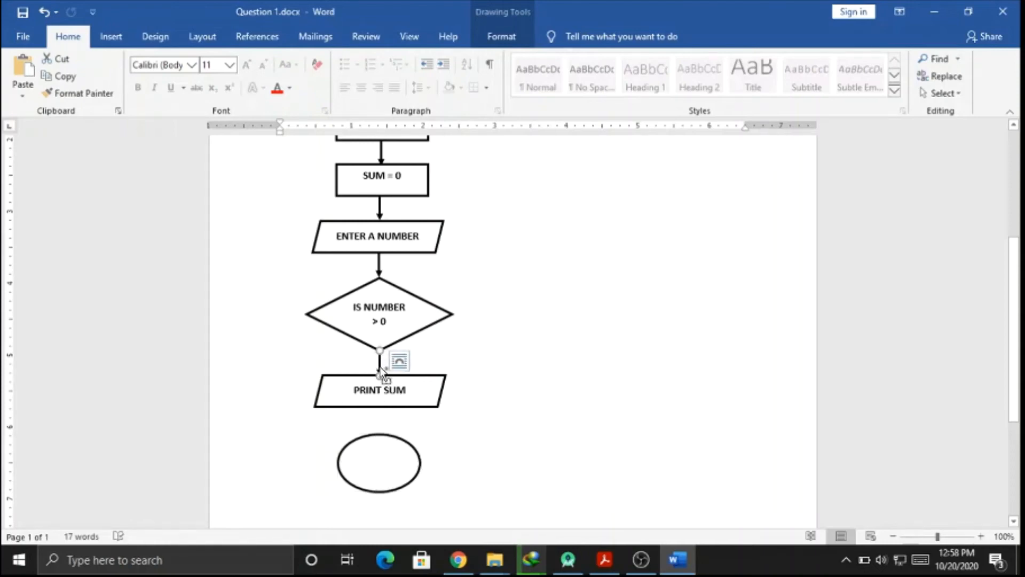
{"action": "key", "text": "ctrl+c"}
{"action": "key", "text": "ctrl+v"}
{"action": "left_click_drag", "start_coordinate": [391, 385], "coordinate": [378, 414]}
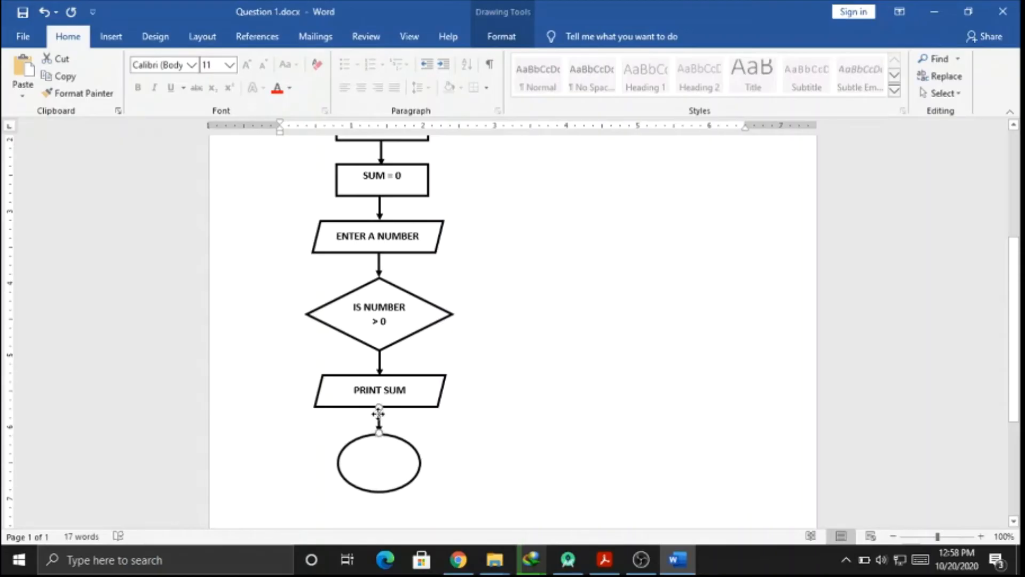
{"action": "left_click", "coordinate": [441, 437]}
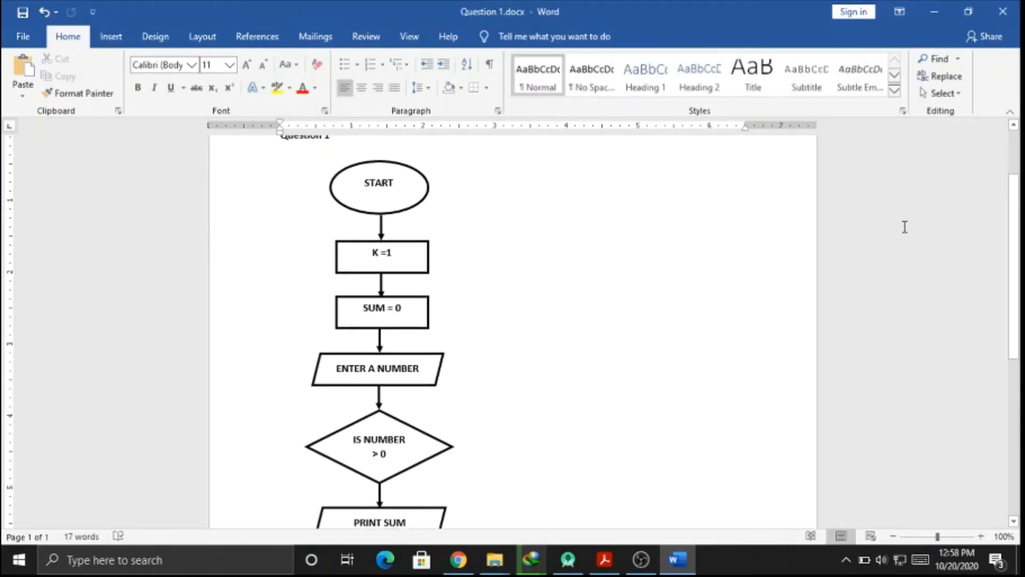
{"action": "left_click_drag", "start_coordinate": [1014, 232], "coordinate": [1014, 328]}
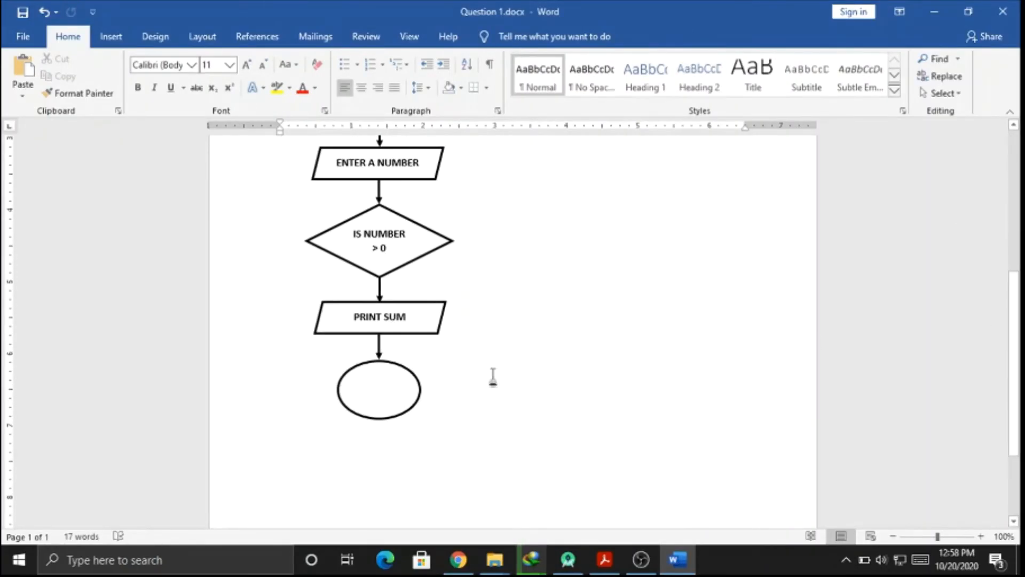
{"action": "left_click", "coordinate": [420, 390]}
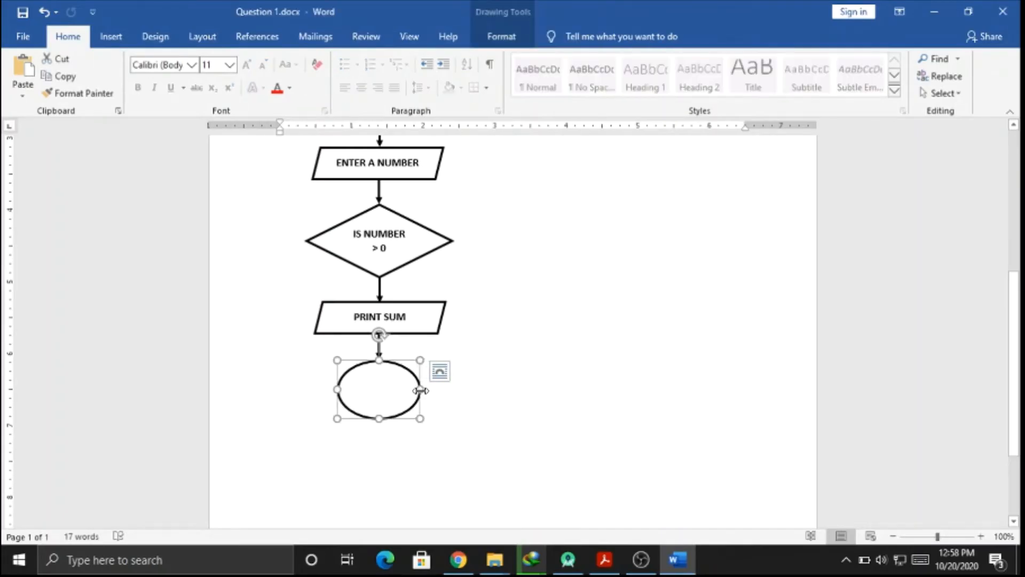
{"action": "key", "text": "Up"}
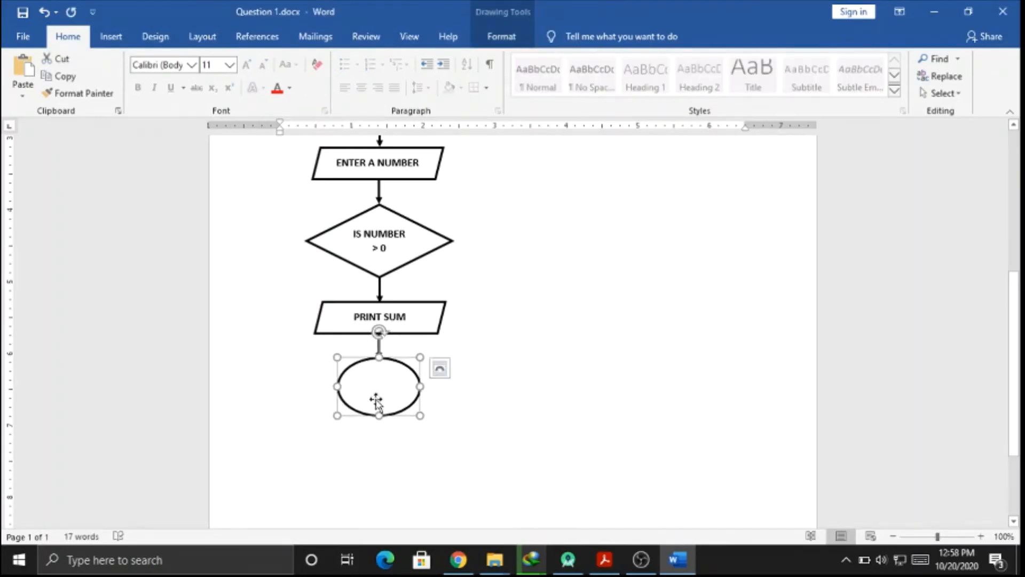
Step: Label the empty ellipse at the end of the flowchart "STOP" in bold and save the document
{"action": "right_click", "coordinate": [376, 392]}
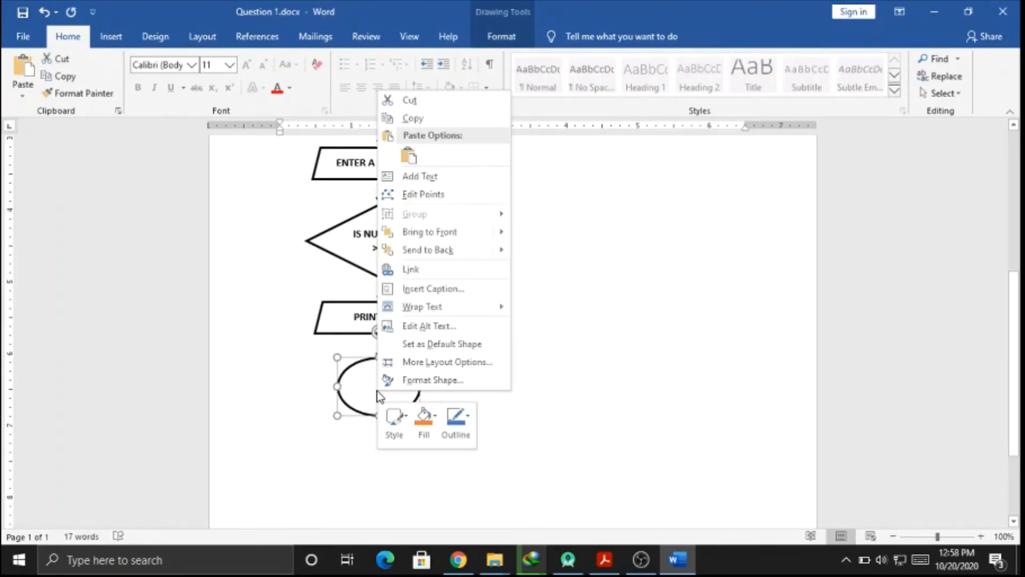
{"action": "left_click", "coordinate": [444, 174]}
{"action": "type", "text": "ST"}
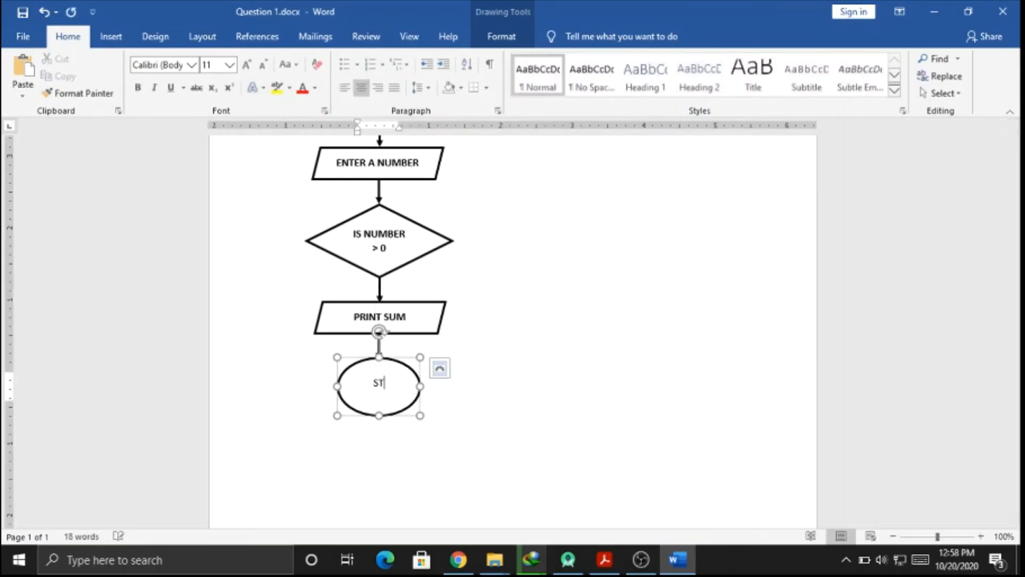
{"action": "type", "text": "OP"}
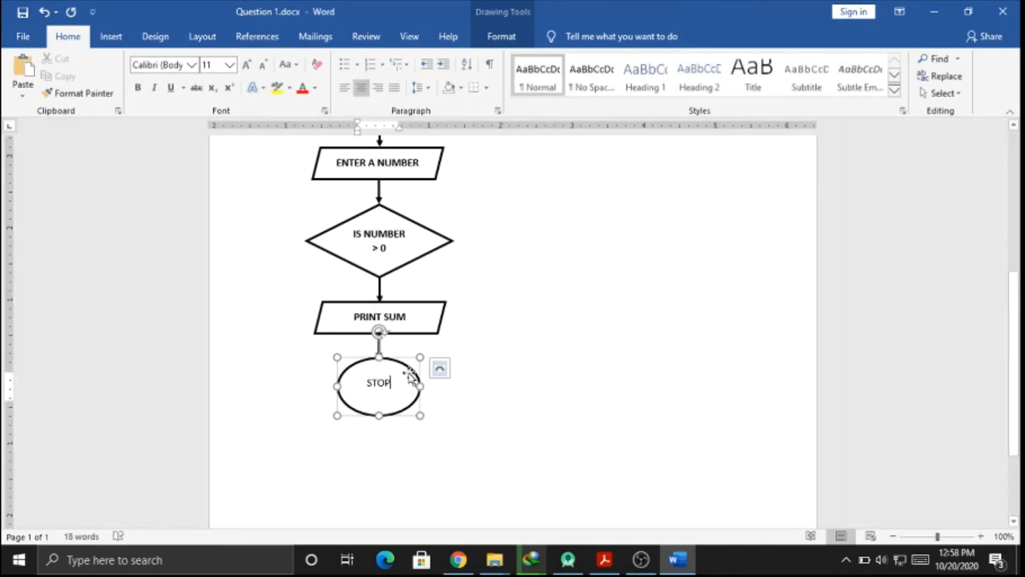
{"action": "left_click_drag", "start_coordinate": [397, 380], "coordinate": [366, 383]}
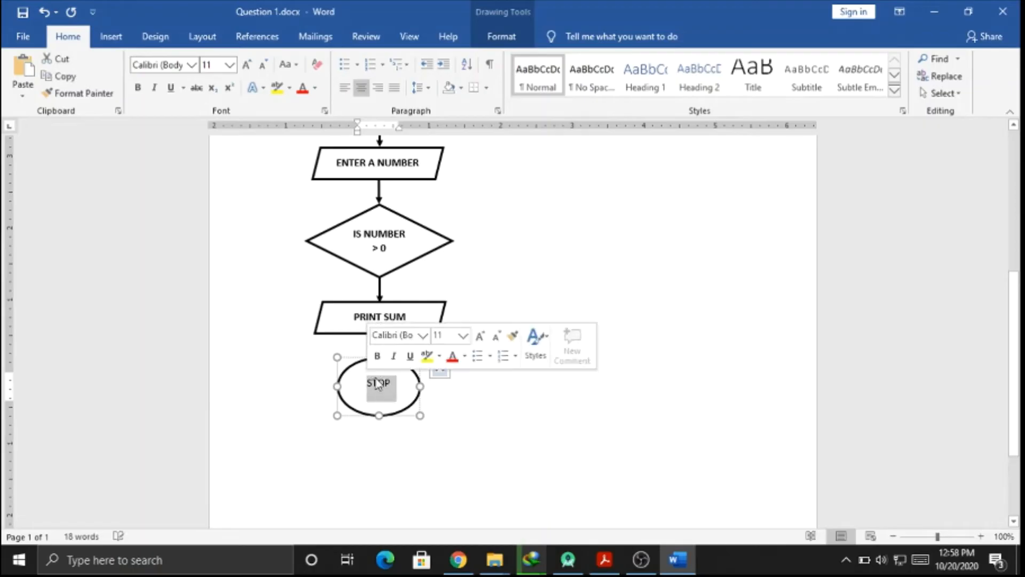
{"action": "left_click", "coordinate": [377, 356]}
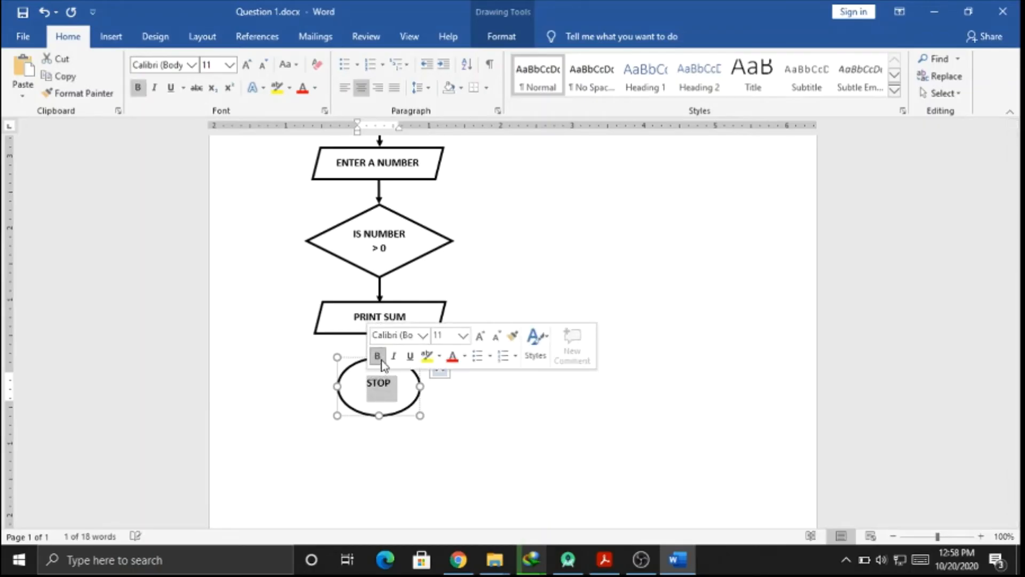
{"action": "left_click", "coordinate": [666, 336]}
{"action": "left_click_drag", "start_coordinate": [1019, 288], "coordinate": [1019, 371]}
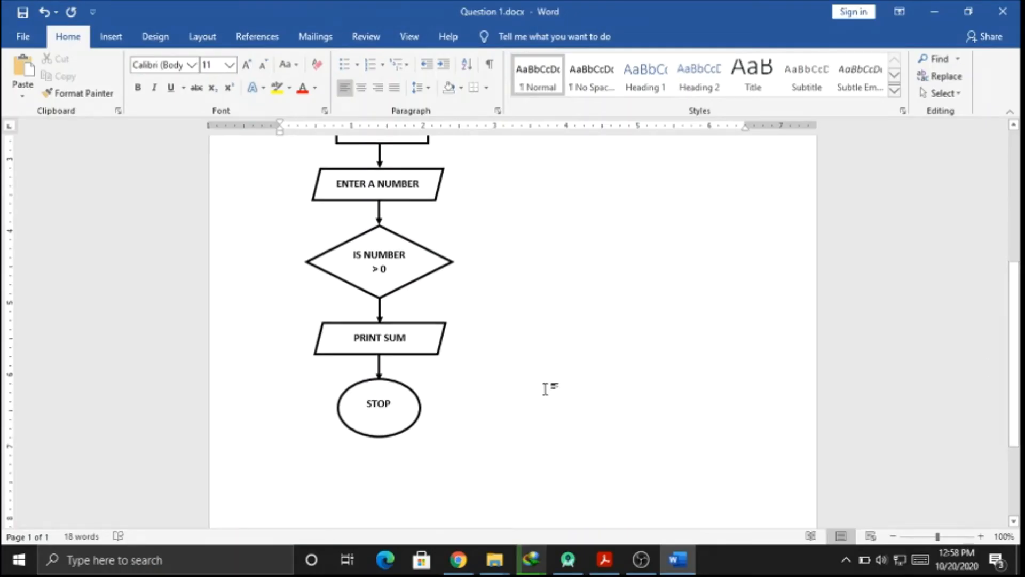
{"action": "key", "text": "ctrl+s"}
Step: Switch to the question PDF in Adobe Acrobat Reader and read question 1's instructions (a) to (g) below Figure 1
{"action": "left_click", "coordinate": [604, 567]}
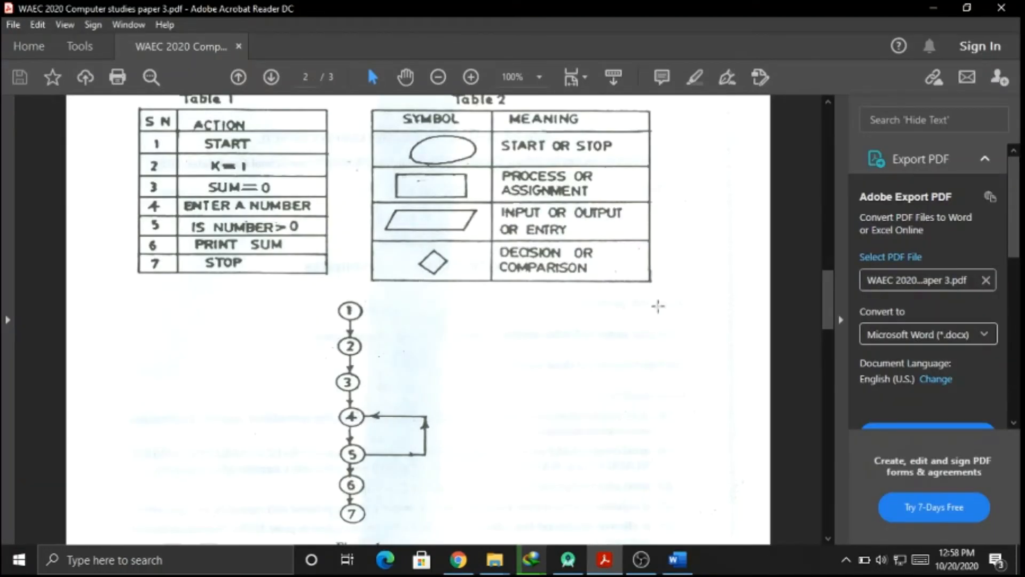
{"action": "left_click_drag", "start_coordinate": [835, 298], "coordinate": [842, 379]}
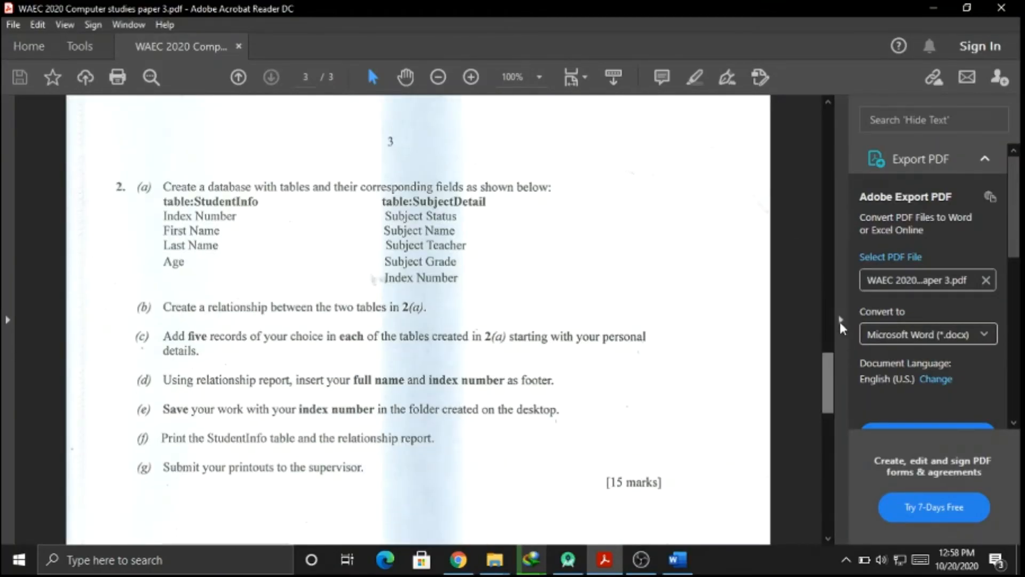
{"action": "left_click", "coordinate": [842, 322]}
{"action": "left_click", "coordinate": [829, 365]}
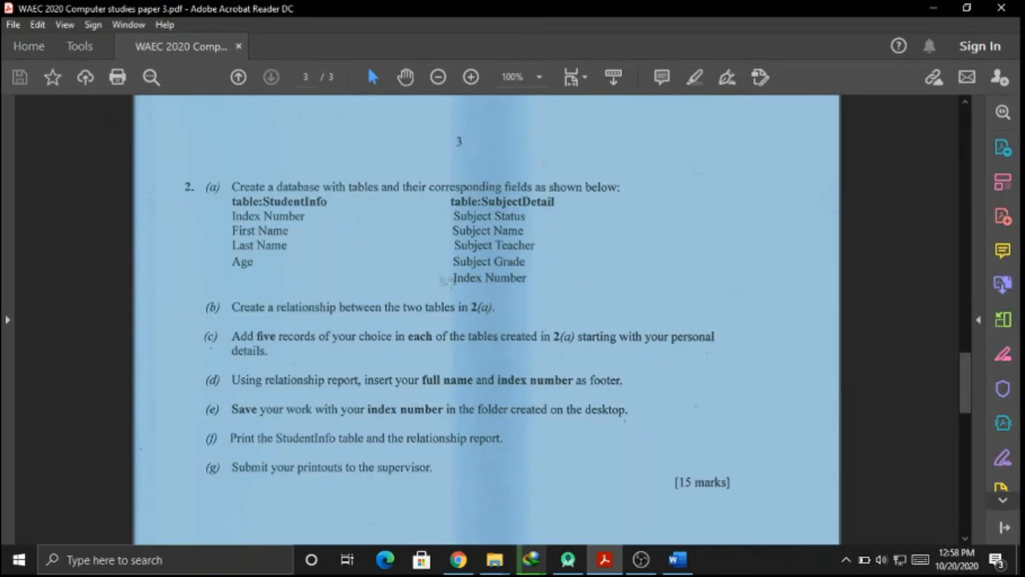
{"action": "left_click", "coordinate": [450, 284]}
{"action": "scroll", "coordinate": [451, 283], "scroll_direction": "up", "scroll_amount": 10}
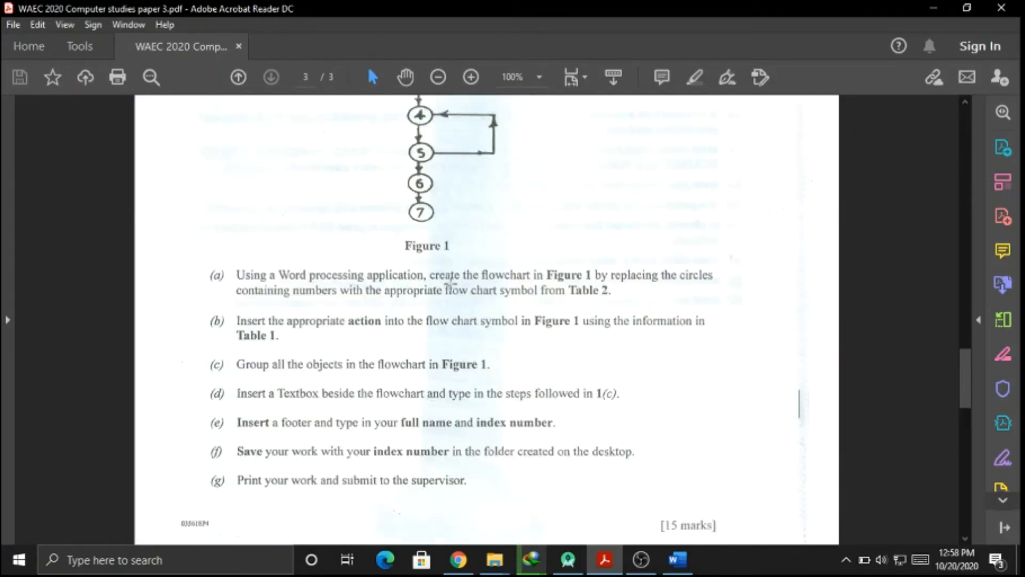
{"action": "scroll", "coordinate": [451, 283], "scroll_direction": "down", "scroll_amount": 8}
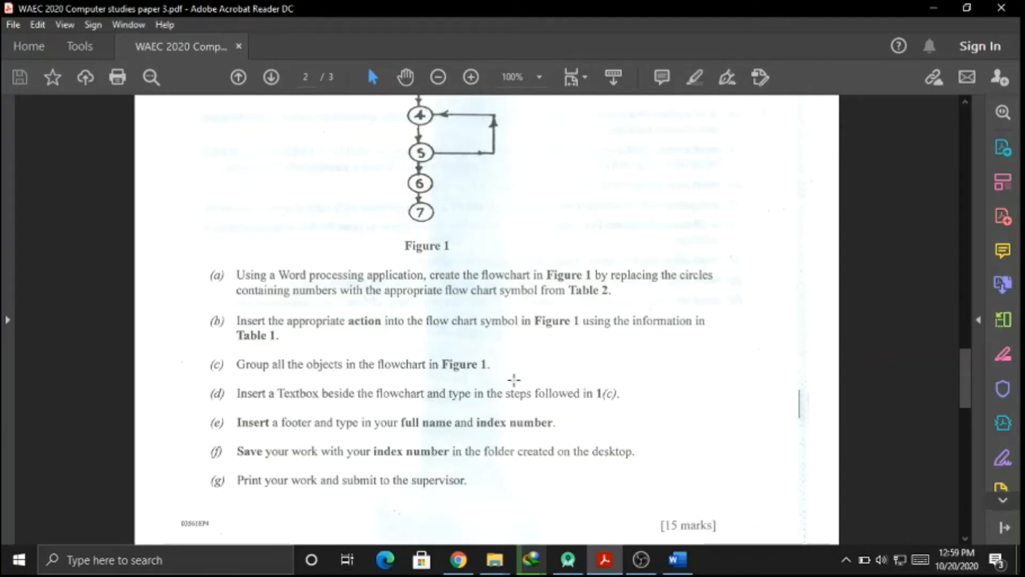
Step: Switch back to the Word document and group all the flowchart's shapes and connecting arrows, from "START" down to "STOP", into one object
{"action": "left_click", "coordinate": [677, 560]}
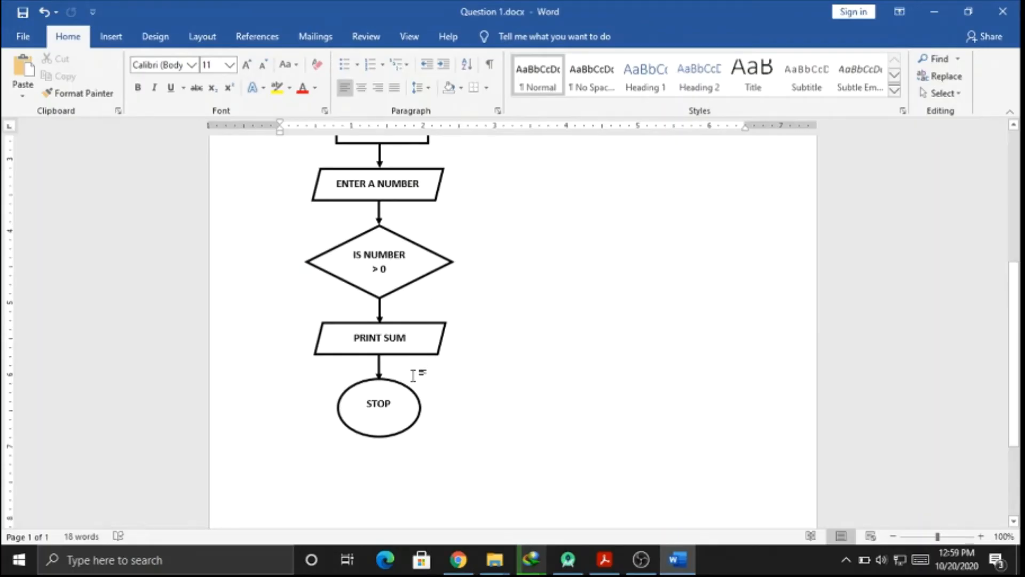
{"action": "left_click_drag", "start_coordinate": [1017, 300], "coordinate": [1019, 200]}
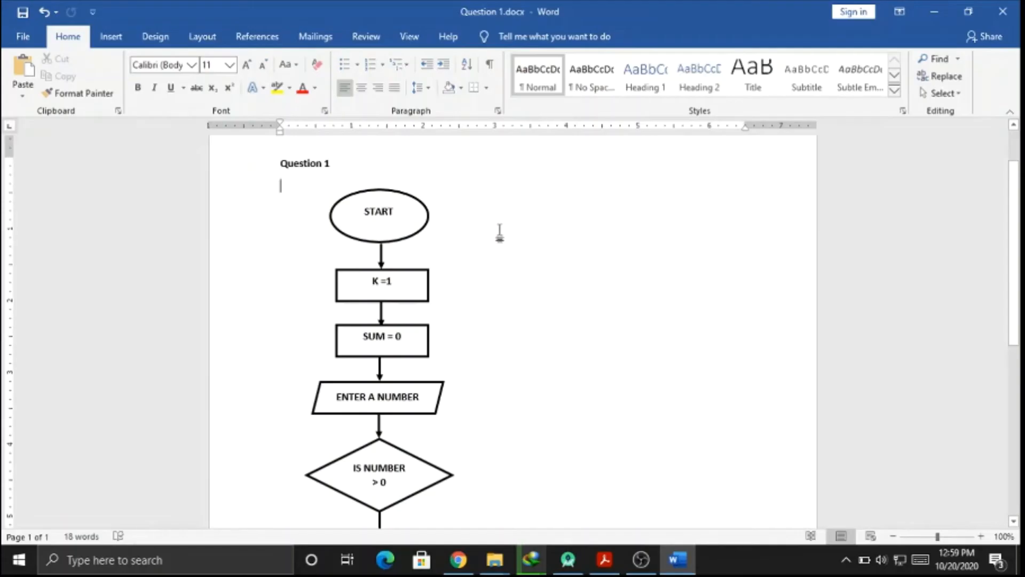
{"action": "left_click", "coordinate": [950, 98]}
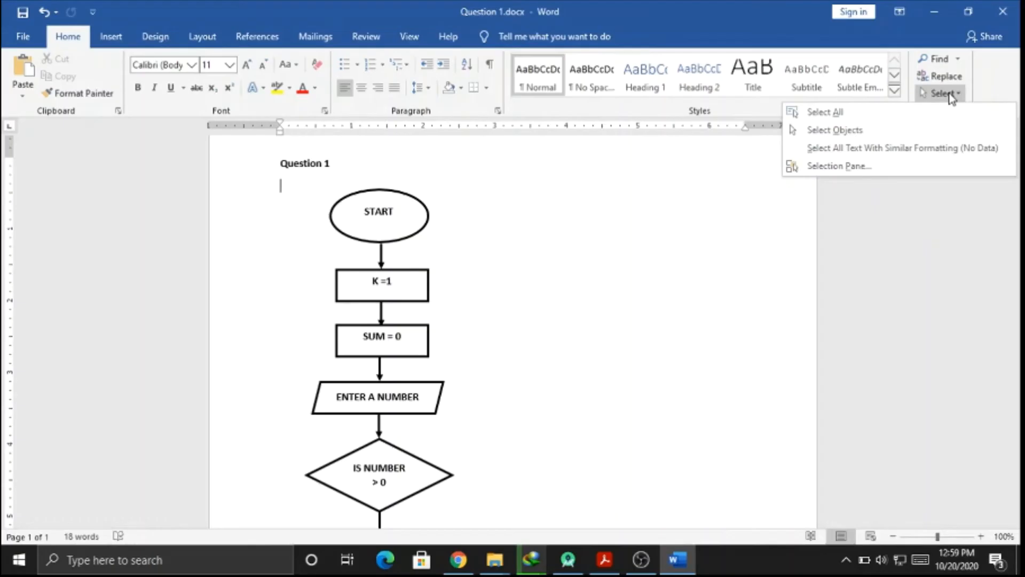
{"action": "left_click", "coordinate": [821, 140]}
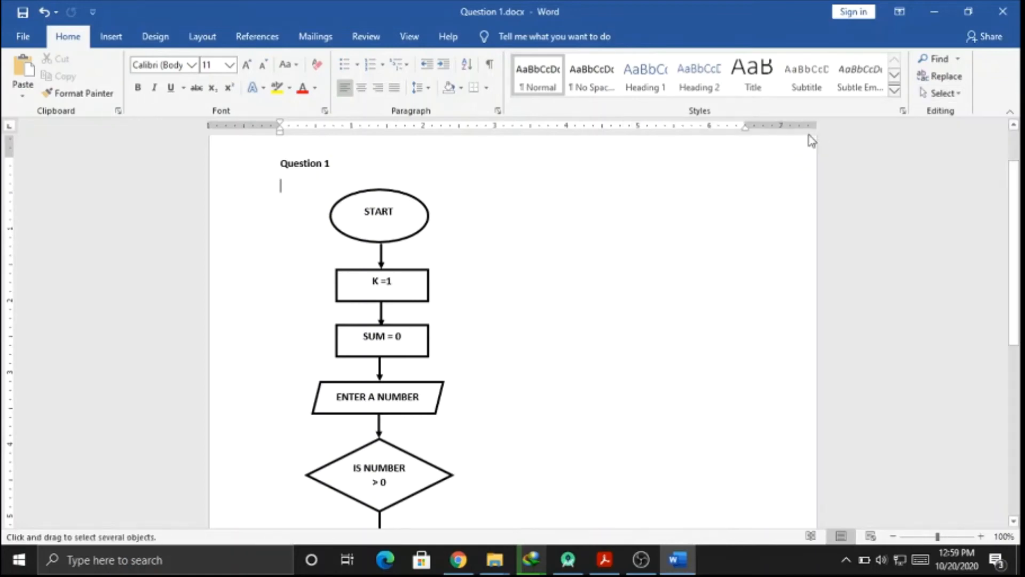
{"action": "left_click", "coordinate": [428, 230]}
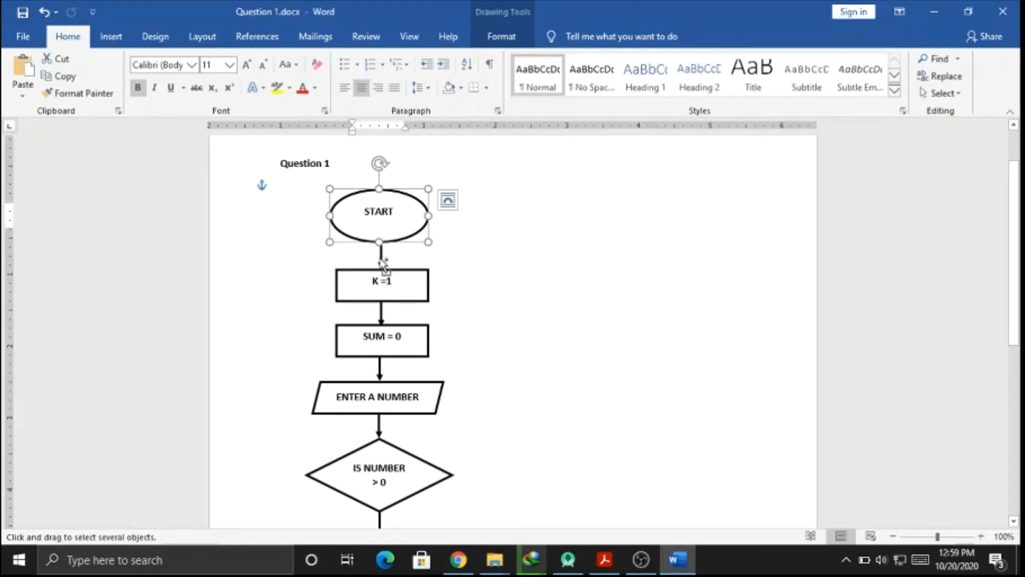
{"action": "left_click", "coordinate": [405, 278], "text": "shift"}
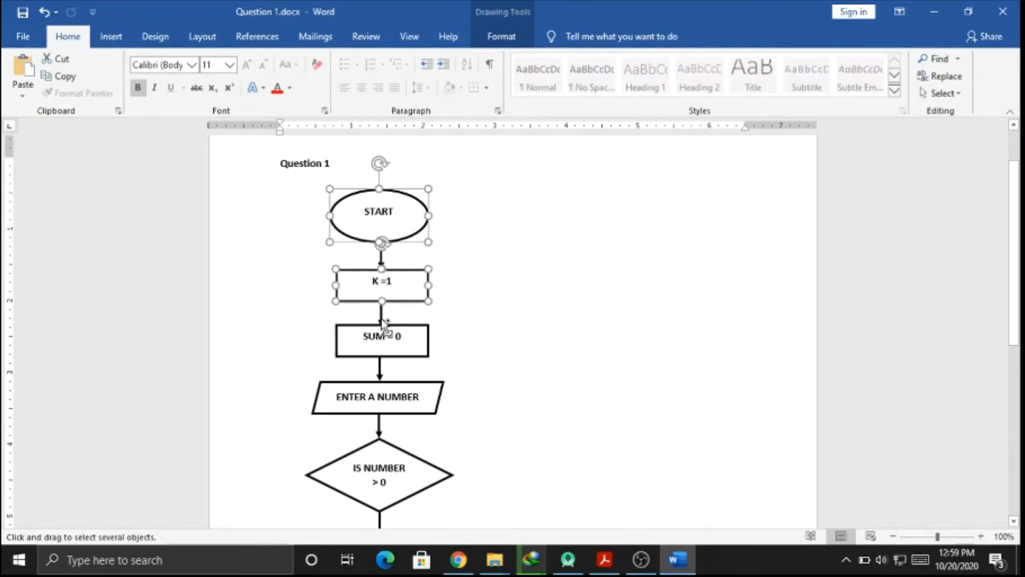
{"action": "left_click", "coordinate": [420, 357], "text": "shift"}
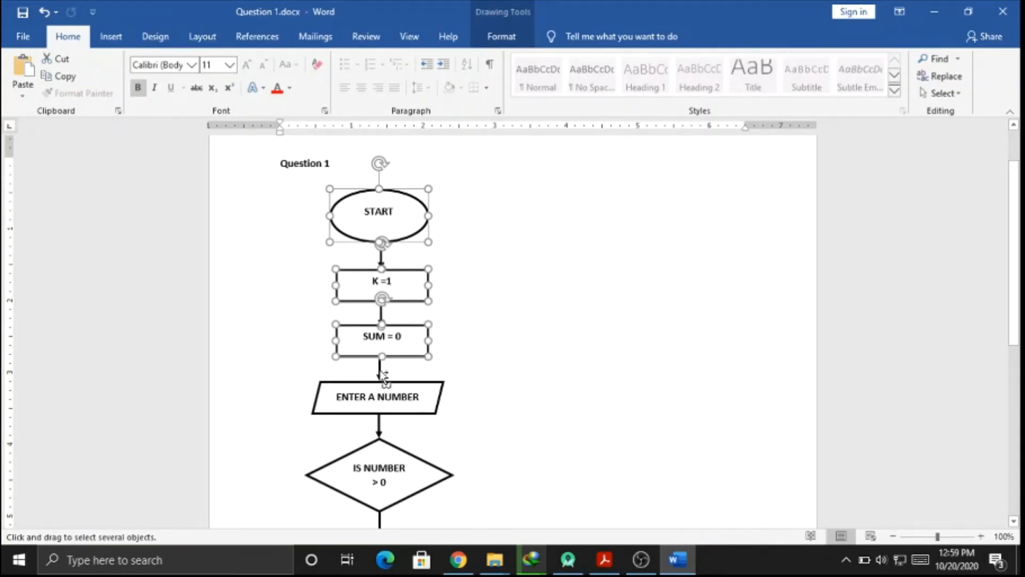
{"action": "left_click", "coordinate": [395, 395], "text": "shift"}
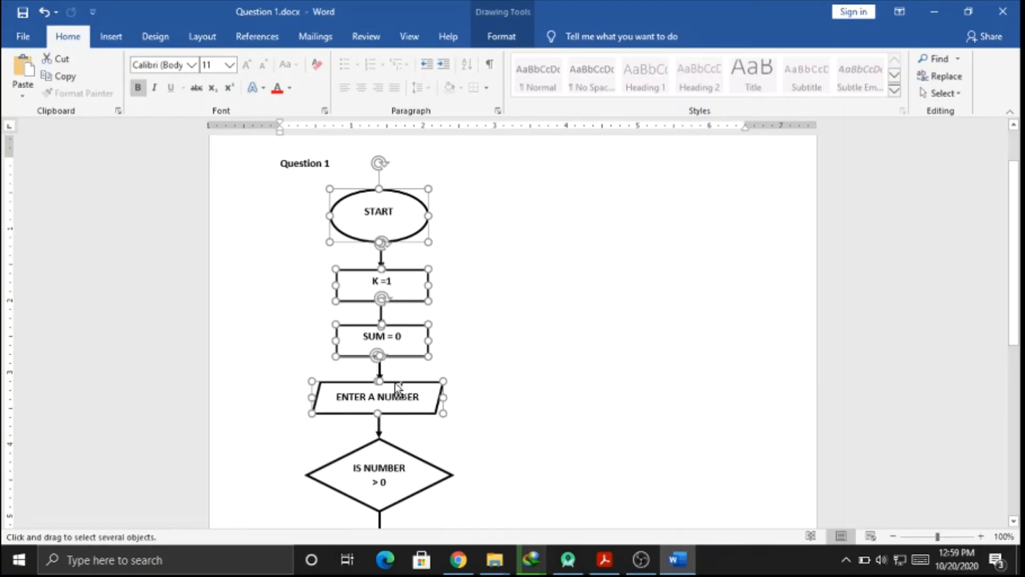
{"action": "left_click", "coordinate": [397, 451], "text": "shift"}
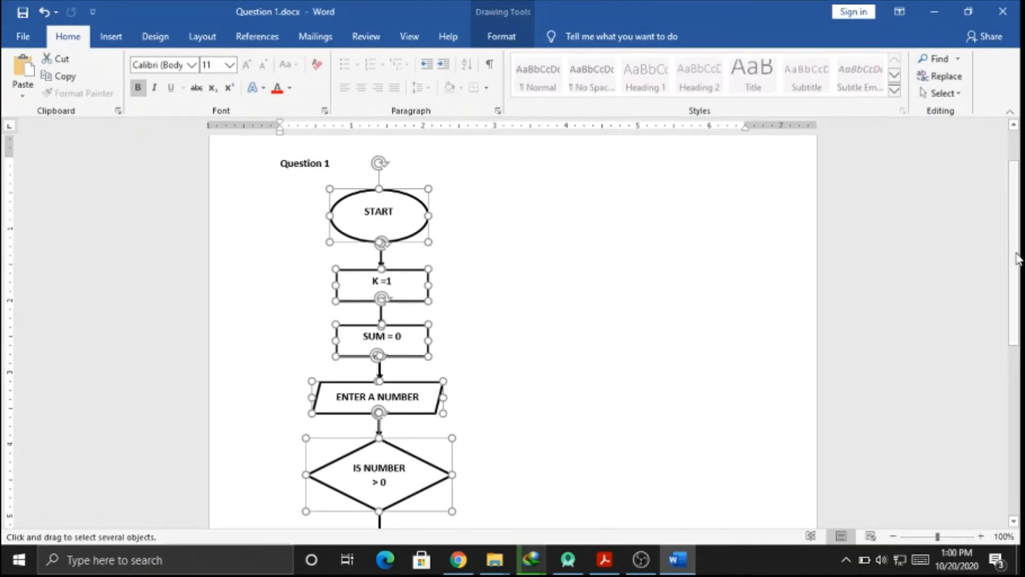
{"action": "left_click_drag", "start_coordinate": [1017, 259], "coordinate": [1018, 345]}
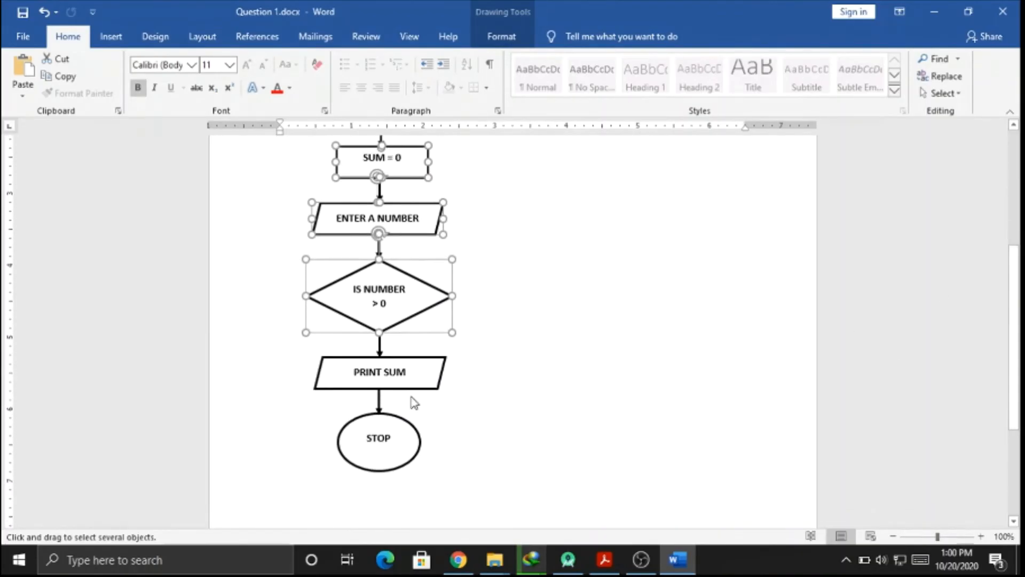
{"action": "left_click", "coordinate": [392, 360], "text": "shift"}
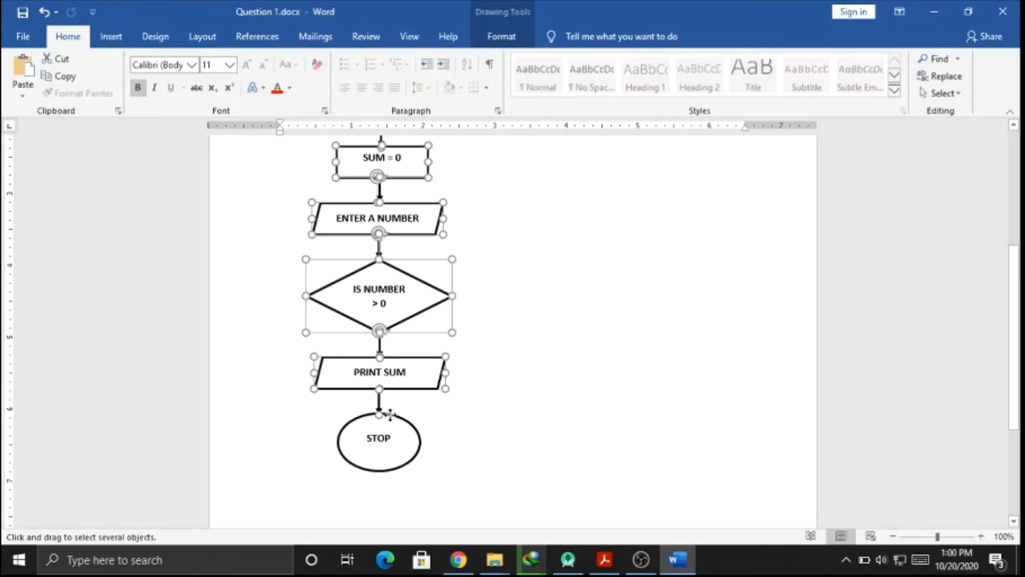
{"action": "left_click", "coordinate": [393, 421], "text": "shift"}
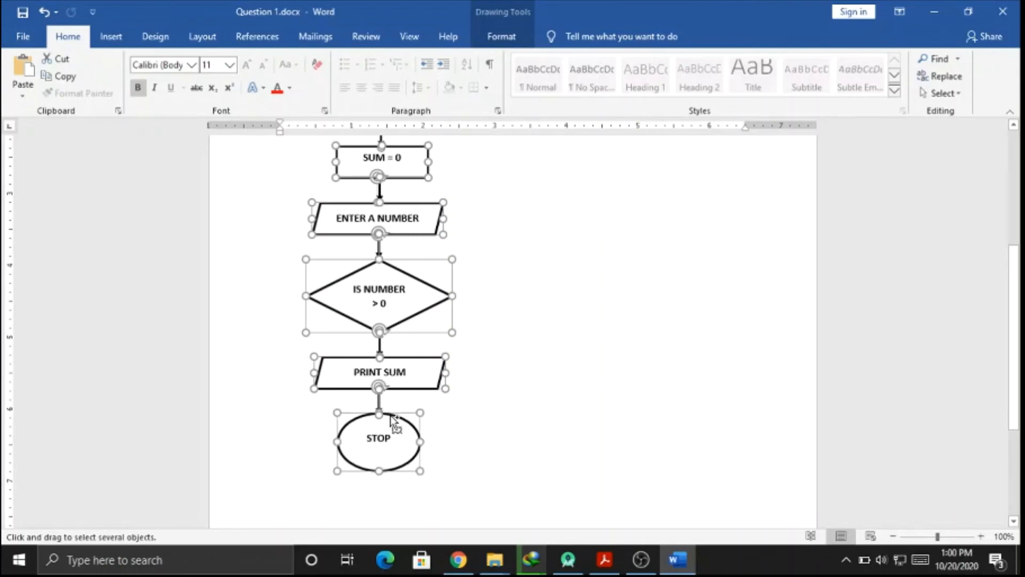
{"action": "right_click", "coordinate": [391, 326]}
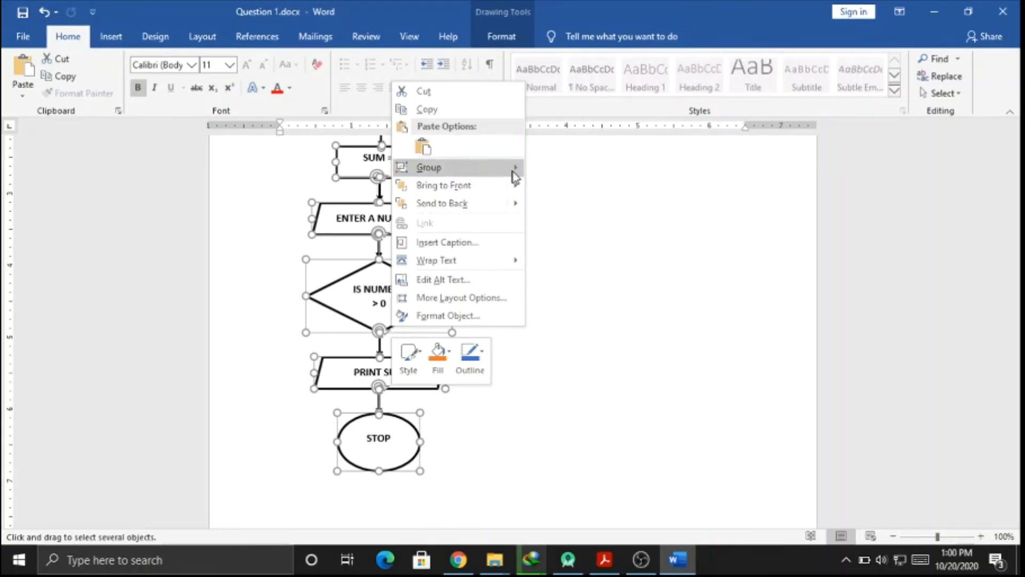
{"action": "mouse_move", "coordinate": [514, 172]}
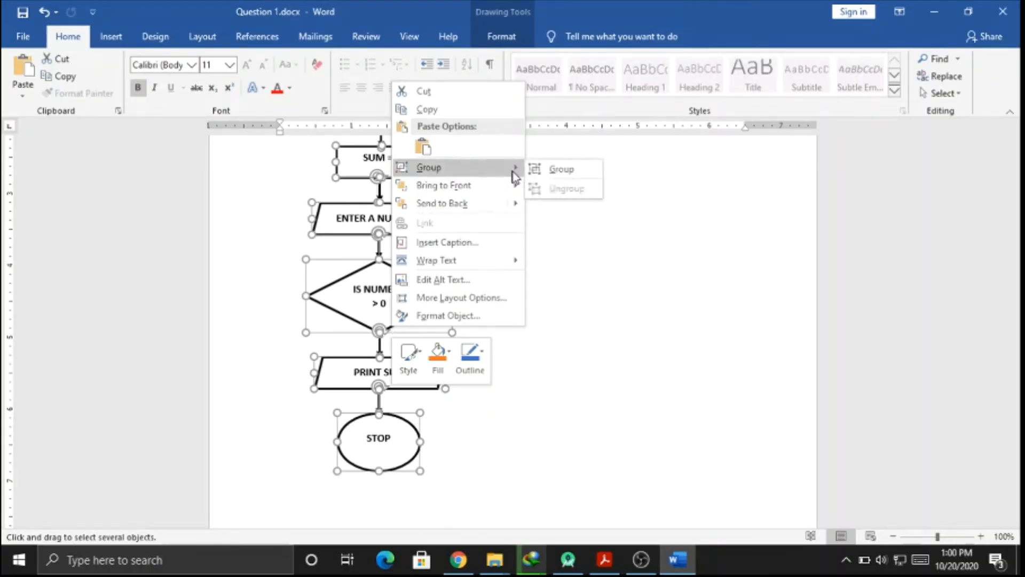
{"action": "left_click", "coordinate": [548, 171]}
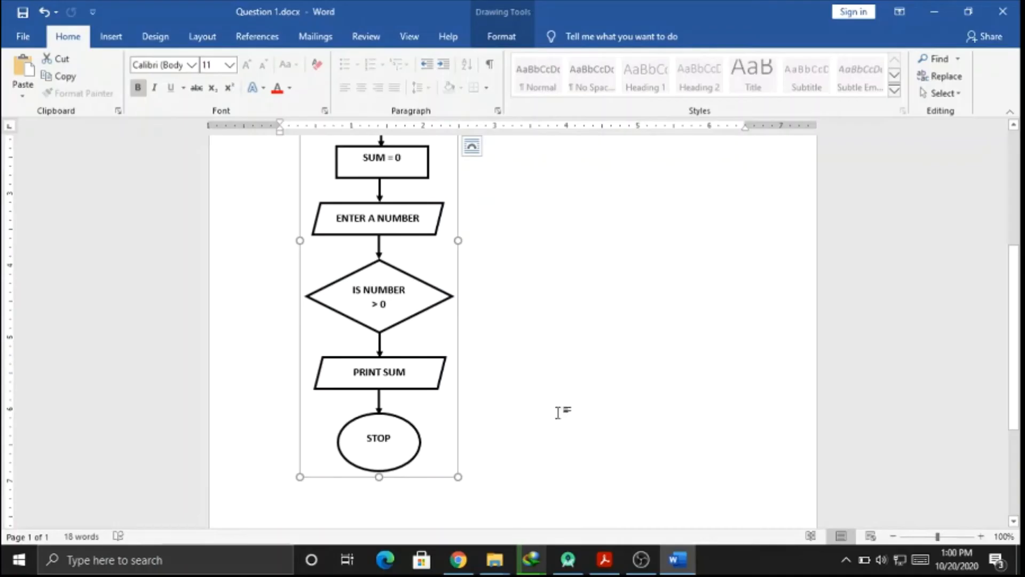
Step: Check the loop at circle 5 in the question PDF, then draw an arrow about 0.72" long rightward from the "IS NUMBER > 0" diamond
{"action": "left_click", "coordinate": [605, 560]}
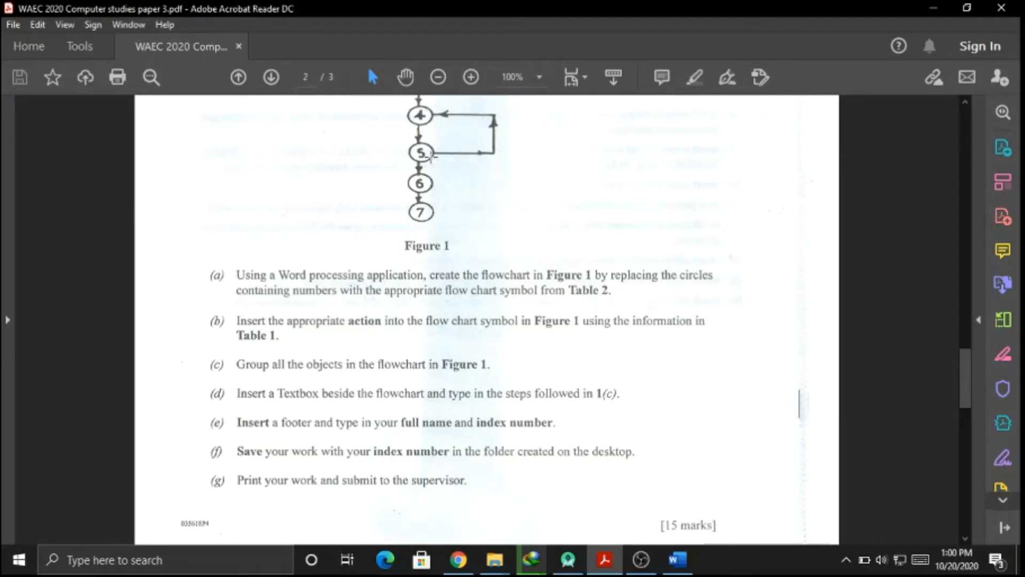
{"action": "left_click", "coordinate": [677, 560]}
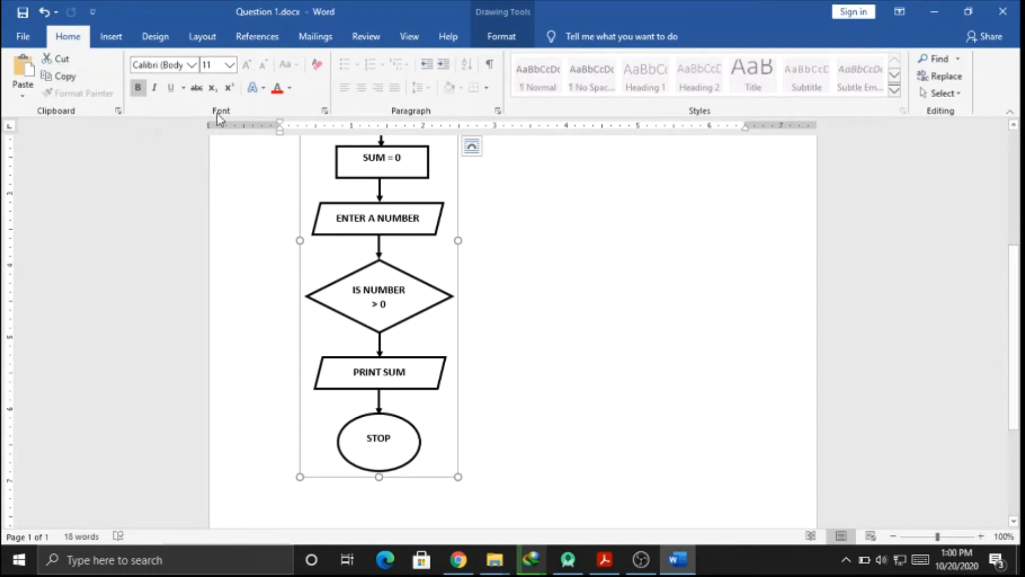
{"action": "left_click", "coordinate": [111, 36]}
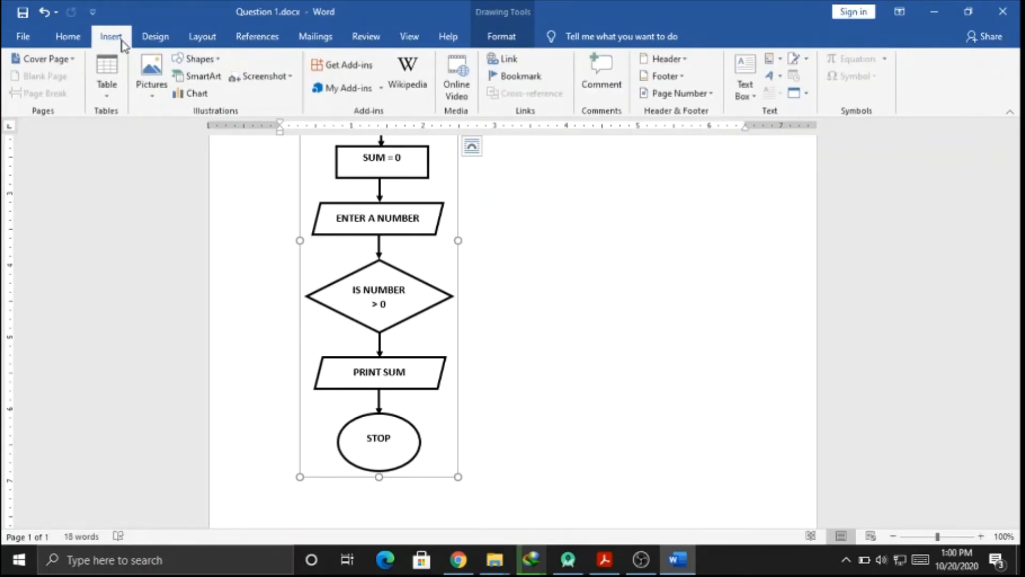
{"action": "left_click", "coordinate": [208, 60]}
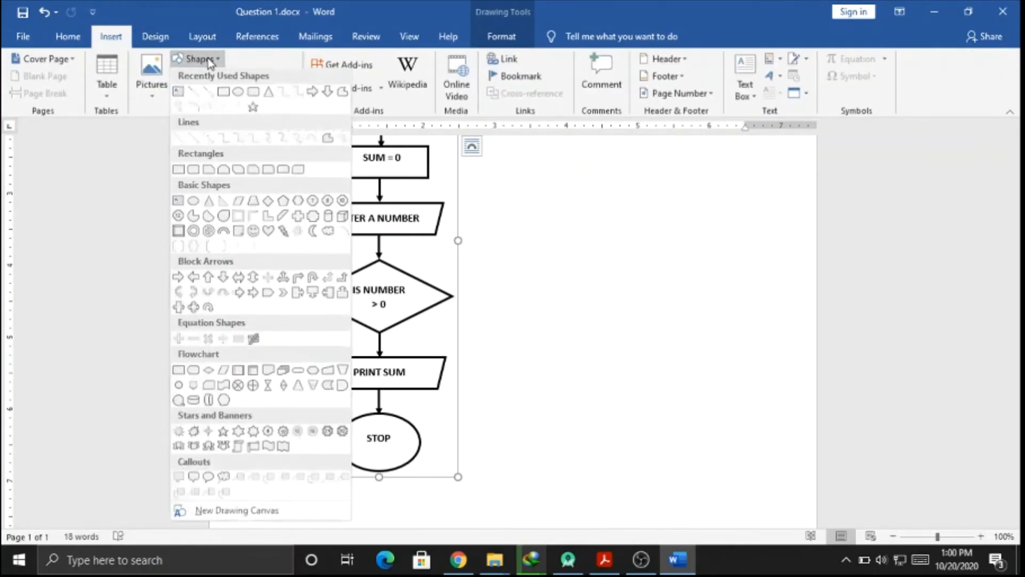
{"action": "left_click", "coordinate": [208, 92]}
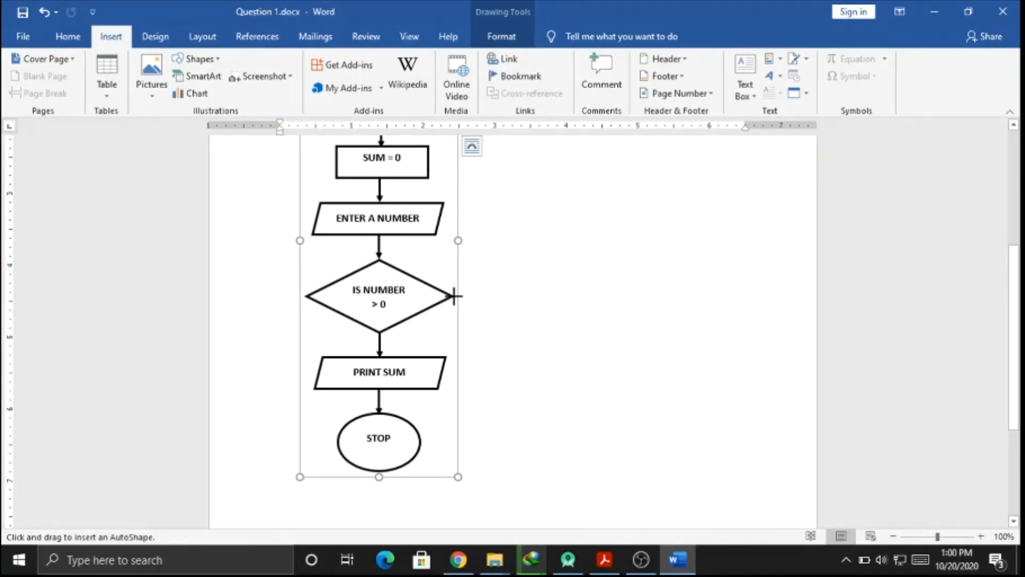
{"action": "left_click_drag", "start_coordinate": [454, 296], "coordinate": [505, 294]}
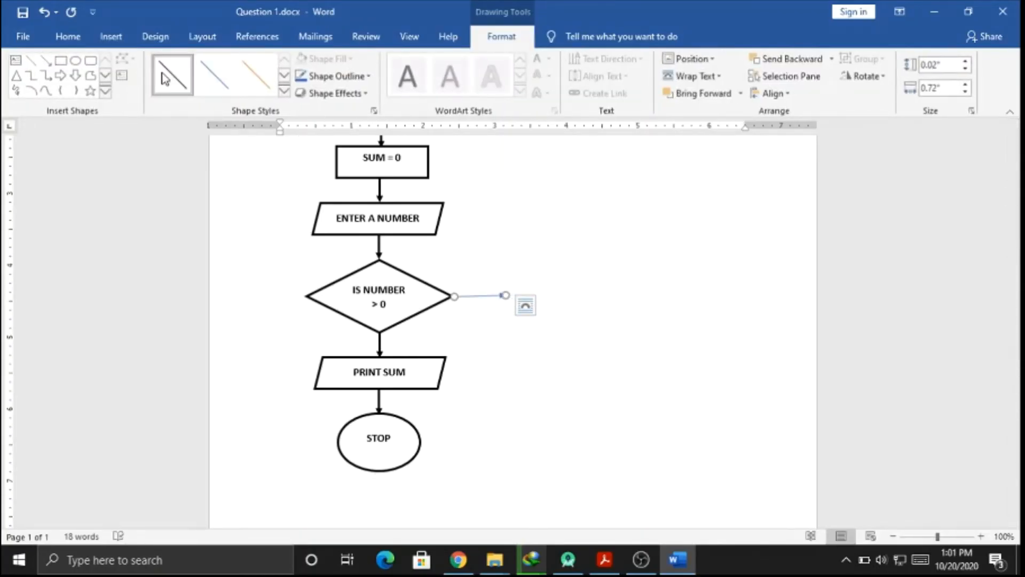
Step: Format the new side arrow as a black line with a thicker outline weight to match the other connectors
{"action": "left_click", "coordinate": [346, 77]}
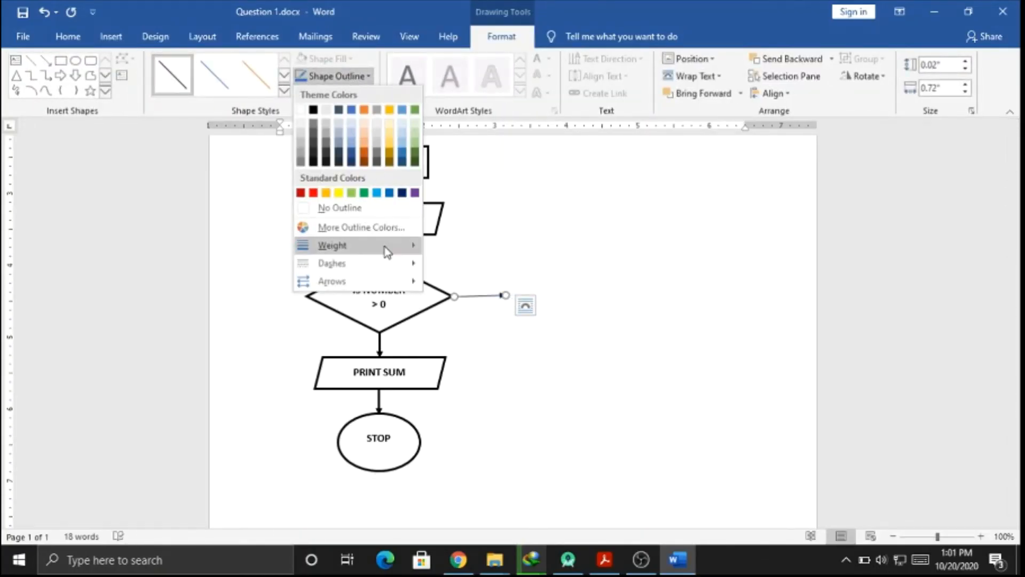
{"action": "mouse_move", "coordinate": [388, 250]}
{"action": "left_click", "coordinate": [481, 327]}
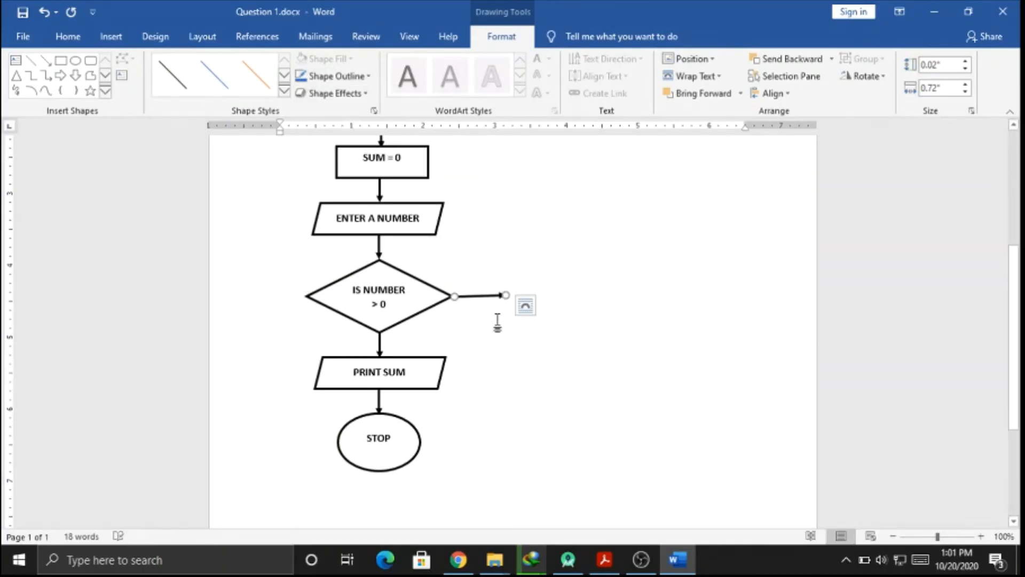
Step: Duplicate the side arrow and rotate the copy 90° left from its original direction so it points upward
{"action": "key", "text": "ctrl"}
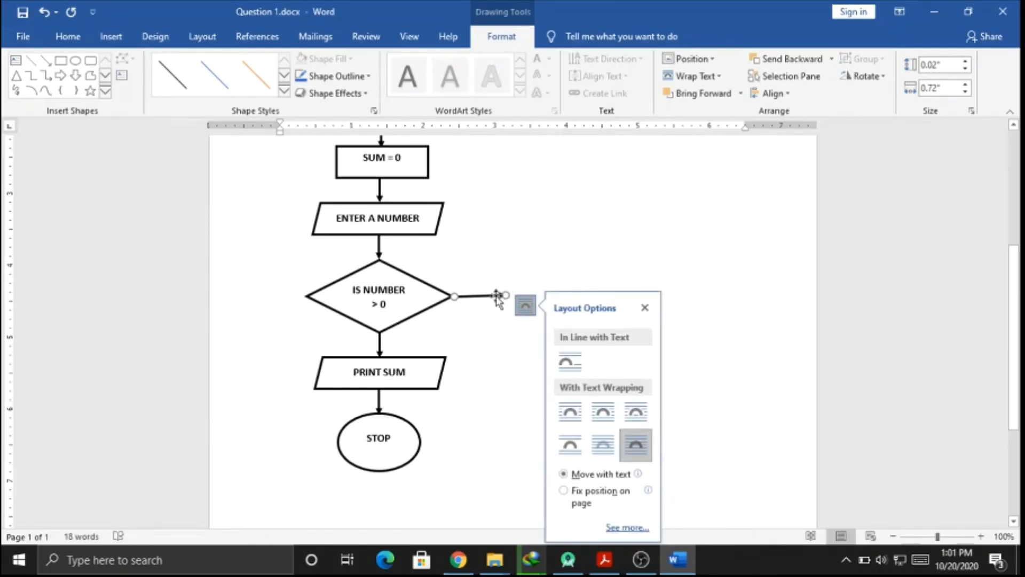
{"action": "key", "text": "ctrl+d"}
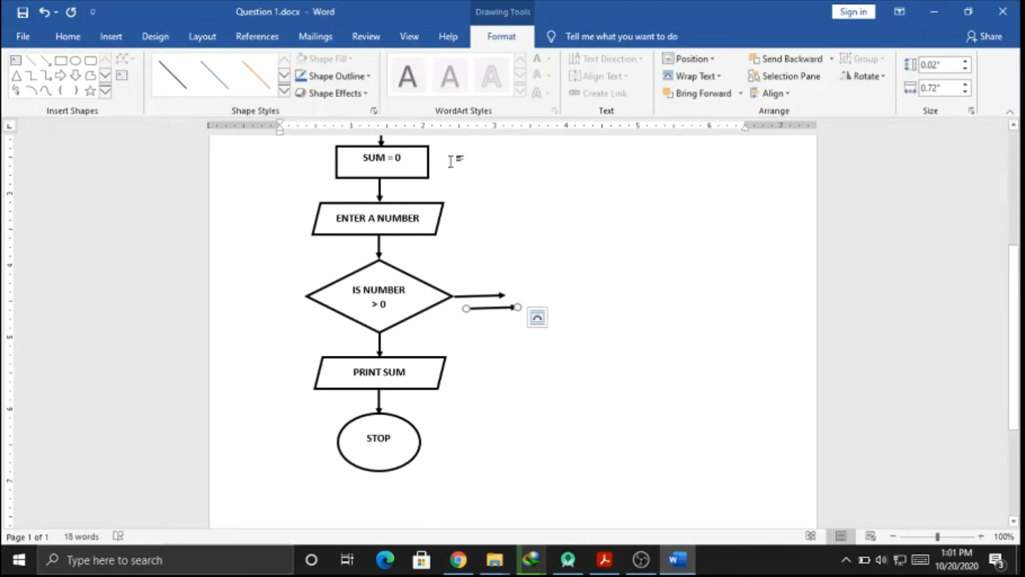
{"action": "left_click", "coordinate": [880, 77]}
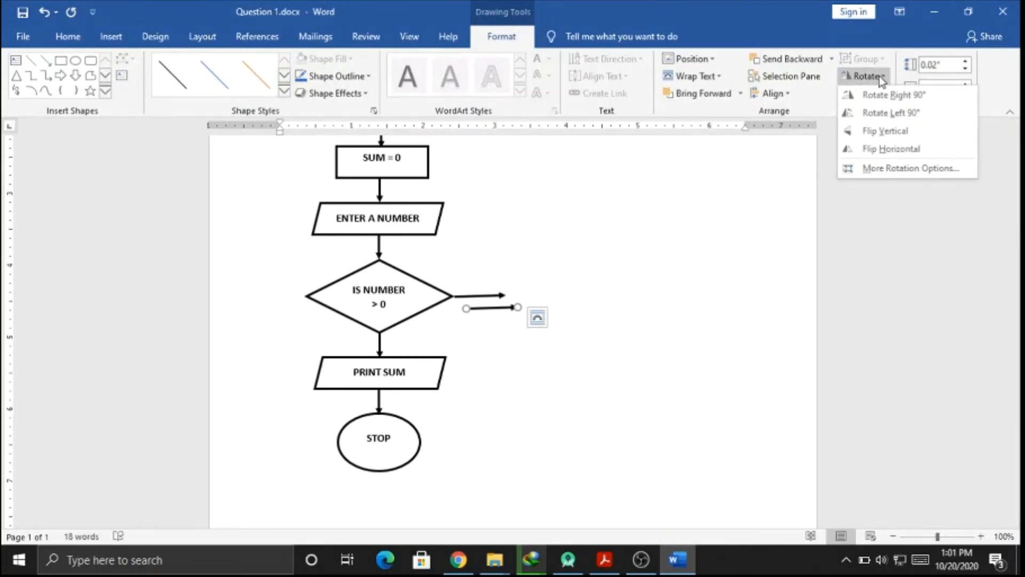
{"action": "left_click", "coordinate": [888, 94]}
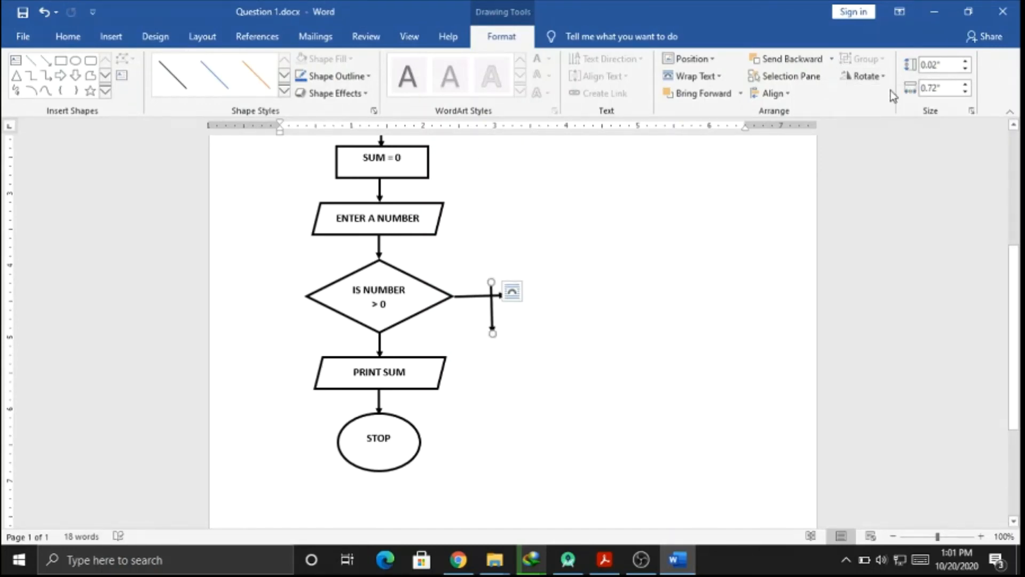
{"action": "left_click", "coordinate": [882, 84]}
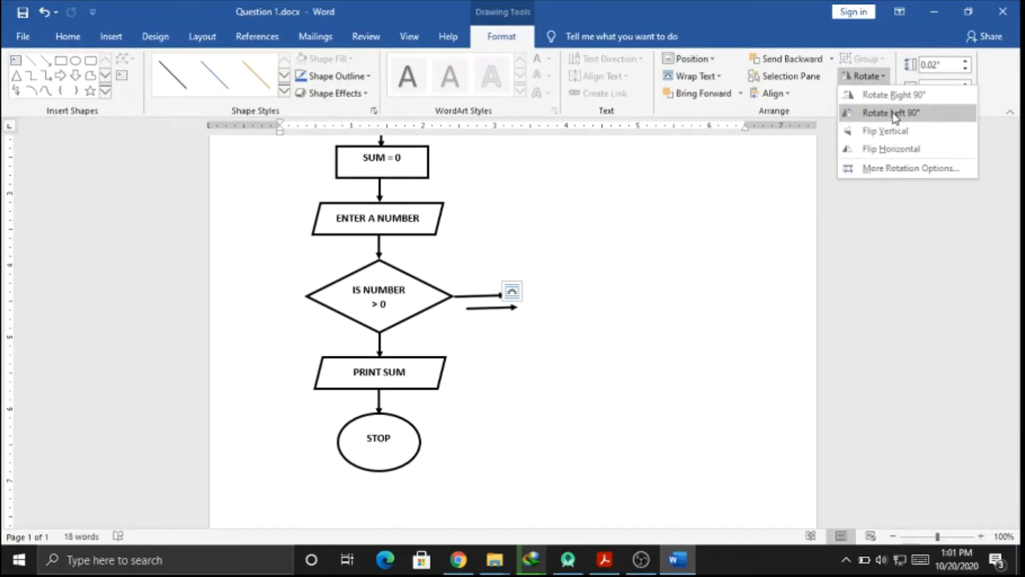
{"action": "left_click", "coordinate": [893, 114]}
{"action": "left_click", "coordinate": [866, 76]}
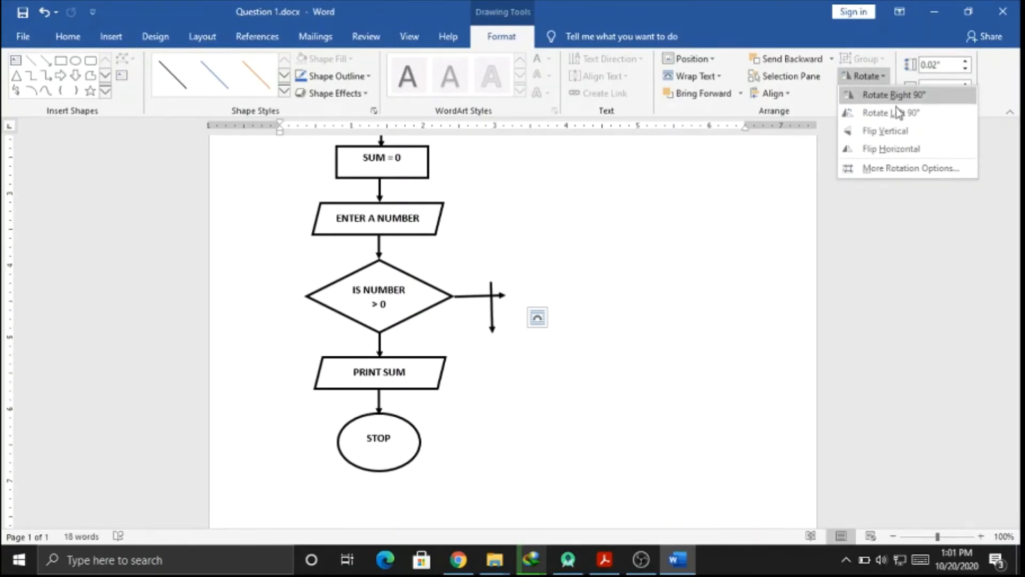
{"action": "left_click", "coordinate": [898, 111]}
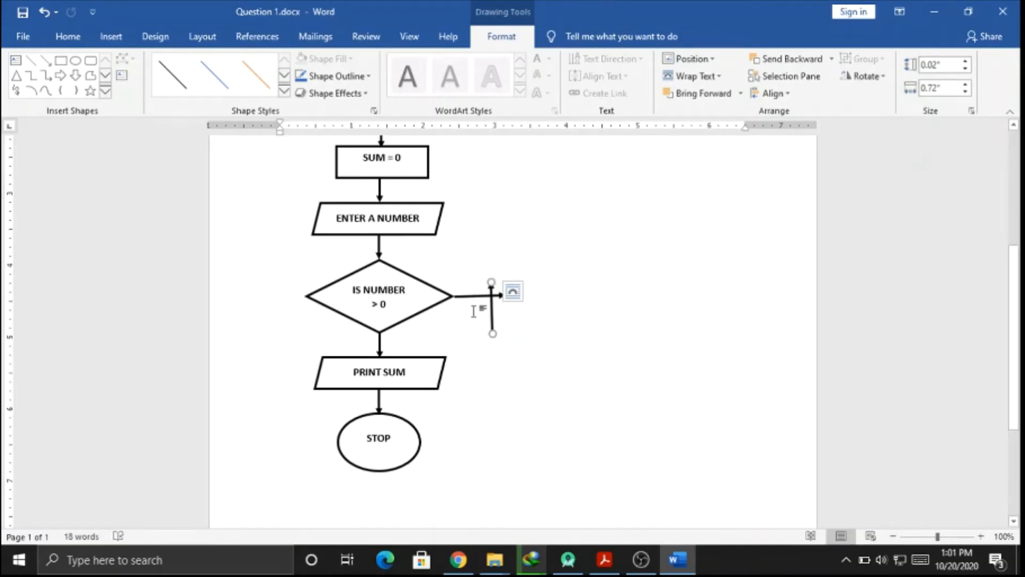
Step: Move the upright arrow copy up and right so its base meets the end of the diamond's horizontal arrow
{"action": "key", "text": "Up"}
{"action": "key", "text": "Up"}
{"action": "key", "text": "Up"}
{"action": "key", "text": "Up"}
{"action": "key", "text": "Up"}
{"action": "key", "text": "Up"}
{"action": "key", "text": "Up"}
{"action": "key", "text": "Up"}
{"action": "key", "text": "Up"}
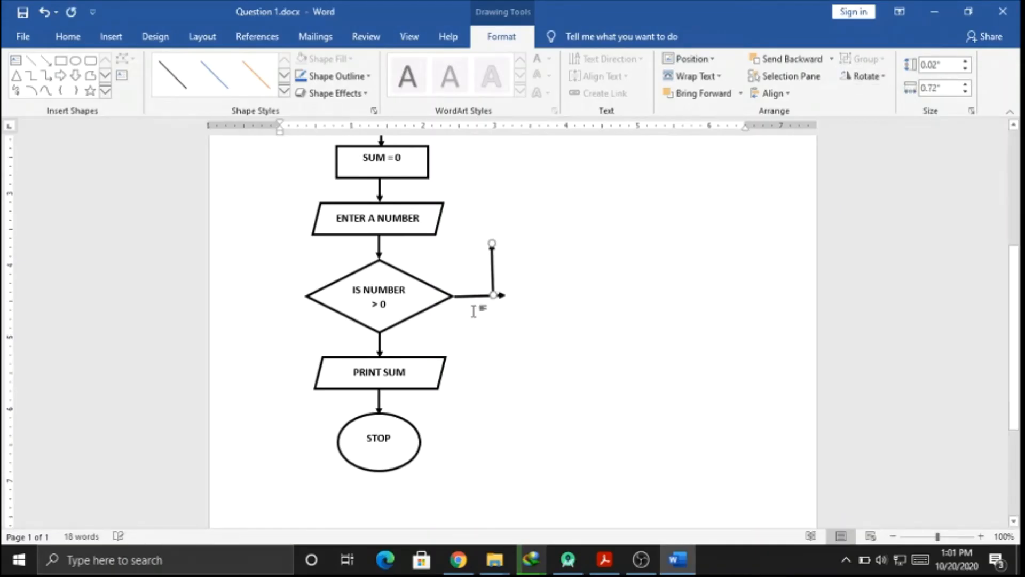
{"action": "key", "text": "Right"}
{"action": "key", "text": "Right"}
{"action": "key", "text": "Right"}
{"action": "key", "text": "Right"}
{"action": "key", "text": "Right"}
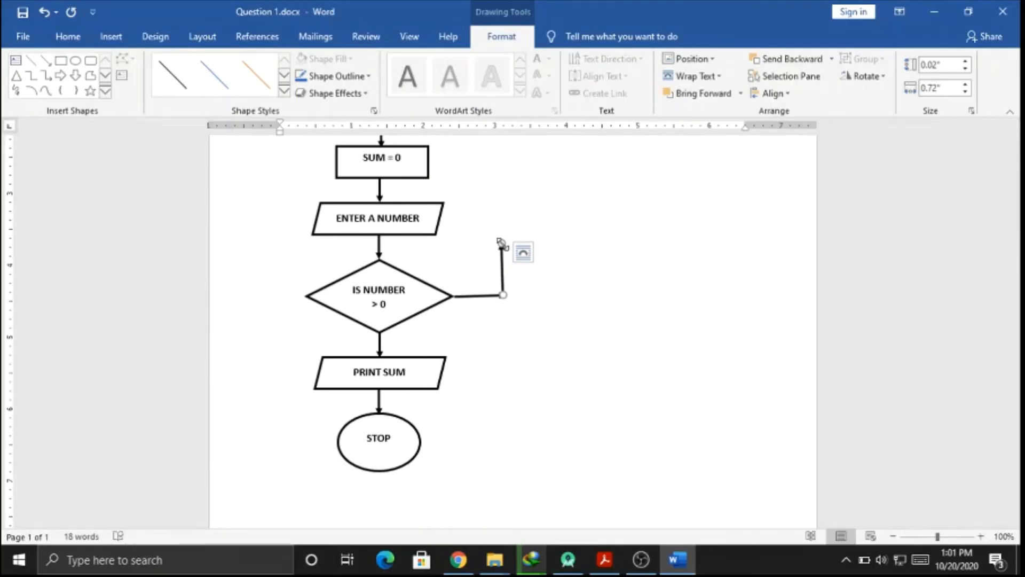
Step: Try stretching the upright arrow upward to about 0.91" long, undo the stretch, and delete that arrow copy
{"action": "mouse_move", "coordinate": [502, 243]}
{"action": "left_mouse_down"}
{"action": "mouse_move", "coordinate": [503, 219]}
{"action": "mouse_move", "coordinate": [505, 230]}
{"action": "left_mouse_up"}
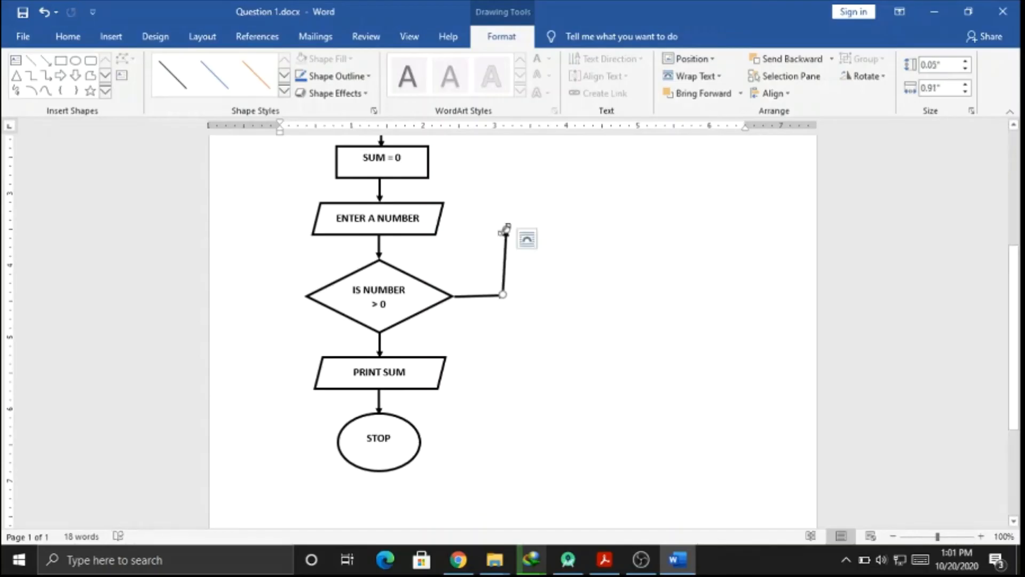
{"action": "key", "text": "ctrl+z"}
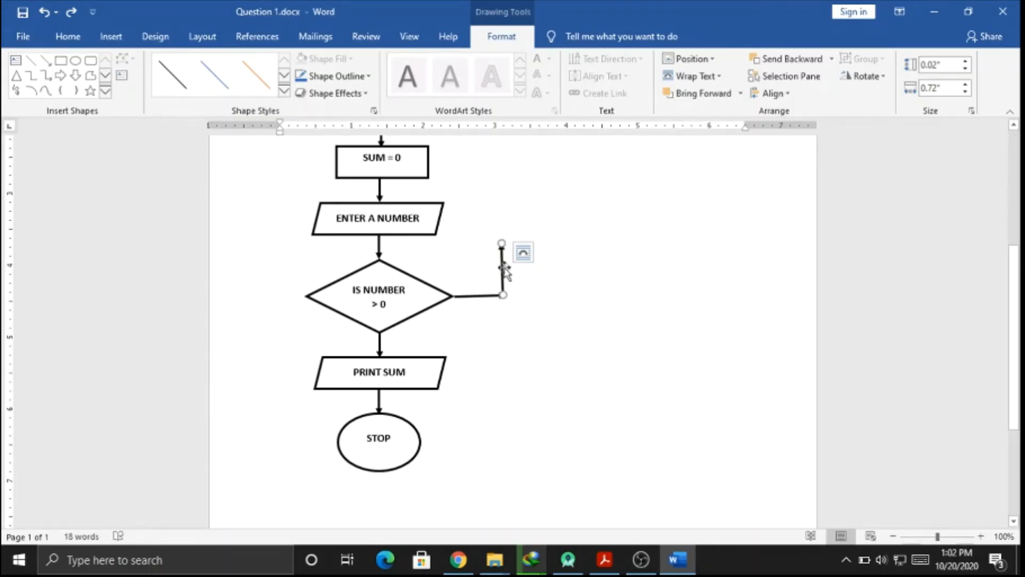
{"action": "key", "text": "Delete"}
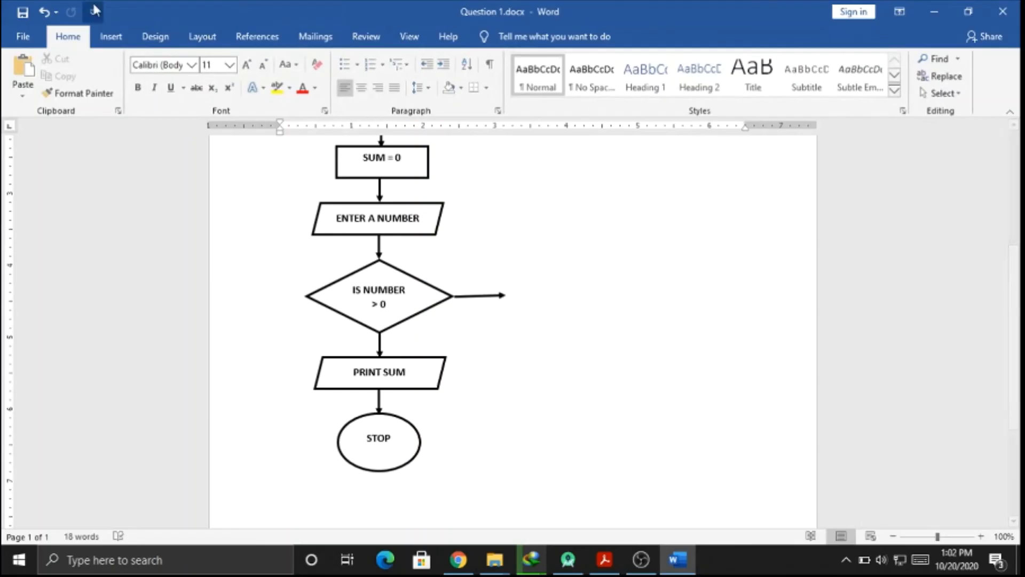
Step: Draw a vertical arrow about 1.01" long upward from the end of the diamond's horizontal side arrow
{"action": "left_click", "coordinate": [111, 36]}
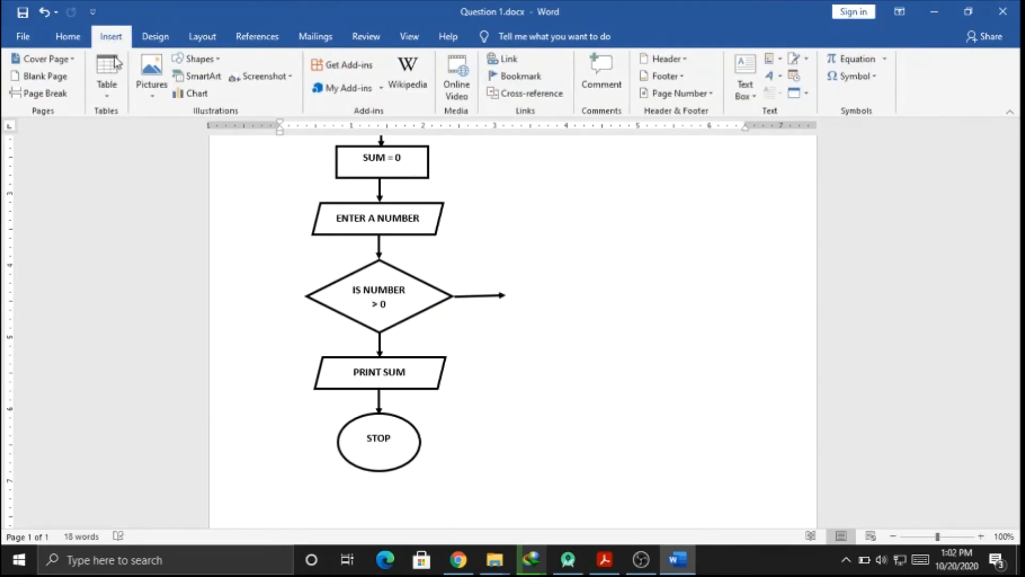
{"action": "left_click", "coordinate": [218, 65]}
{"action": "left_click", "coordinate": [209, 88]}
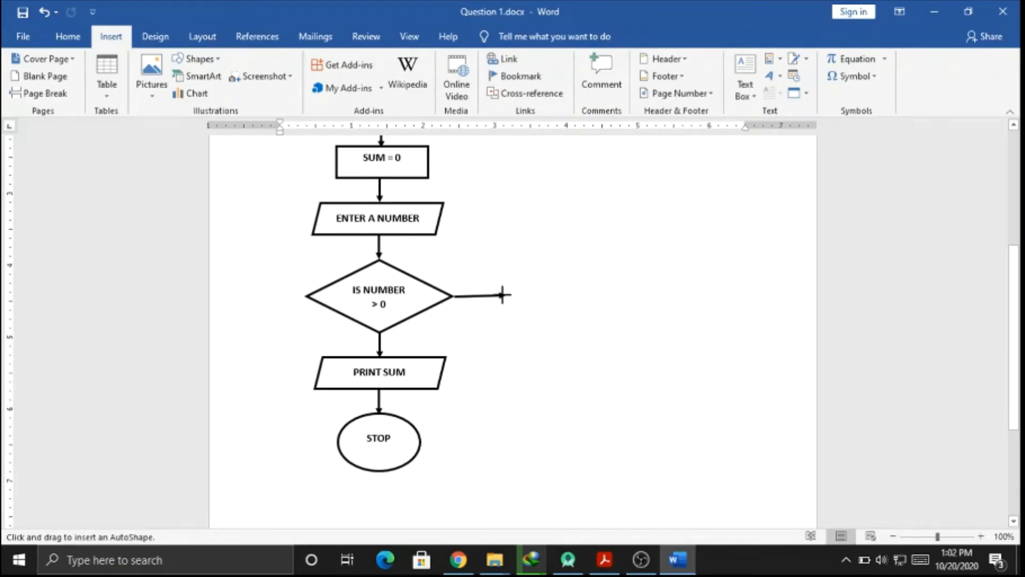
{"action": "left_click_drag", "start_coordinate": [502, 292], "coordinate": [502, 221]}
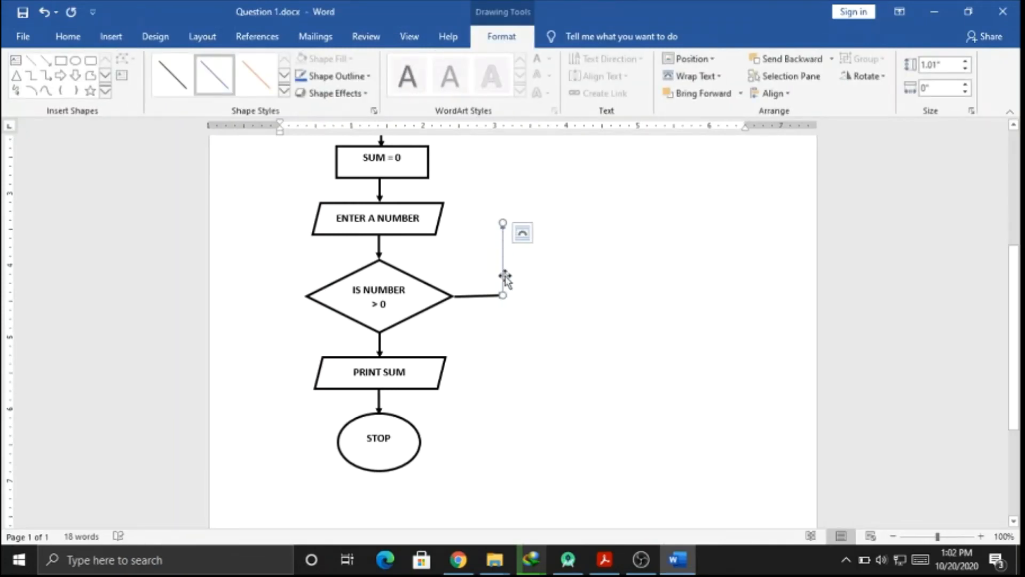
Step: Draw an arrow about 0.88" long from the top of the vertical arrow back to the ENTER A NUMBER shape
{"action": "left_click", "coordinate": [48, 61]}
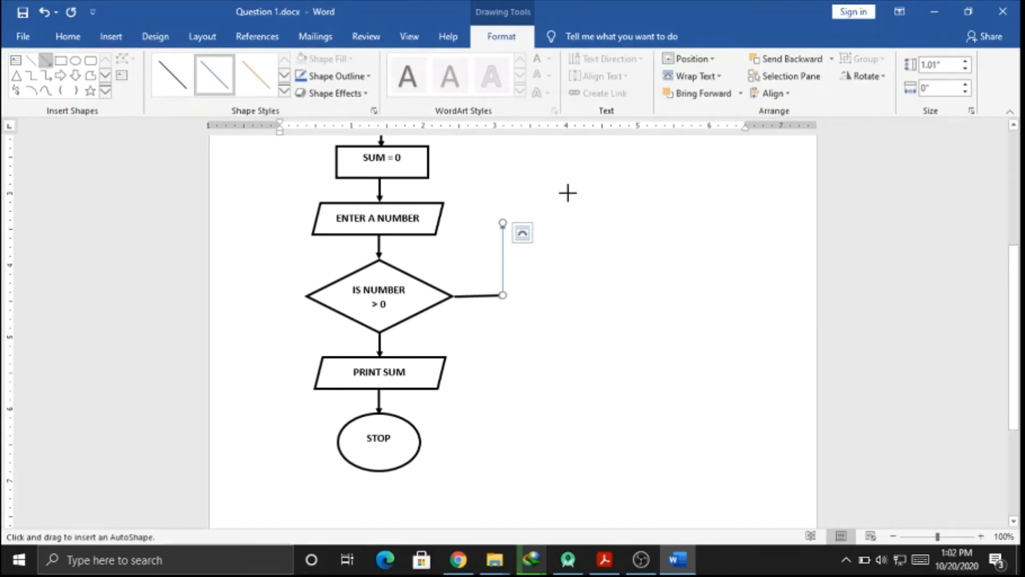
{"action": "left_click", "coordinate": [502, 225]}
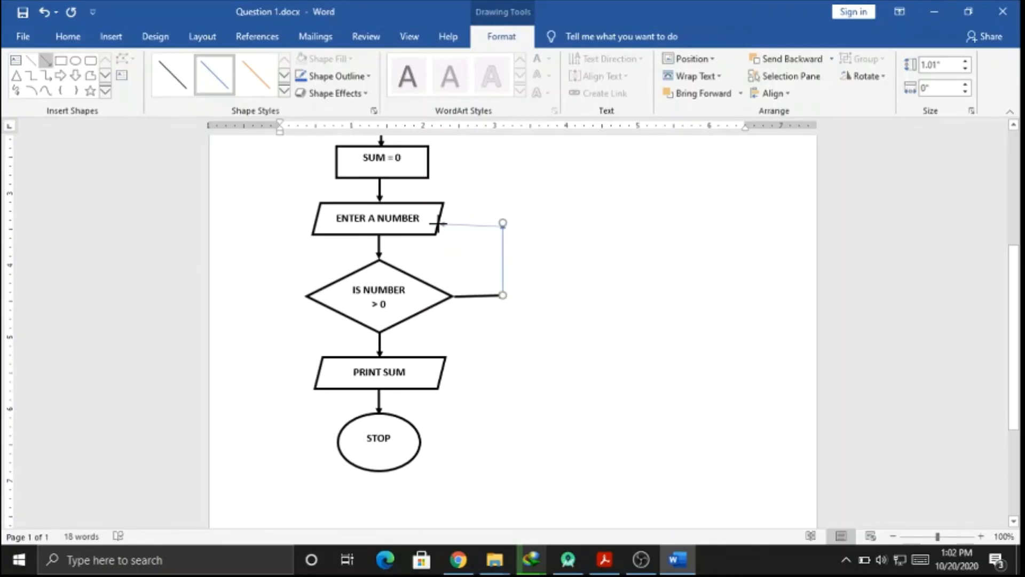
{"action": "double_click", "coordinate": [438, 224]}
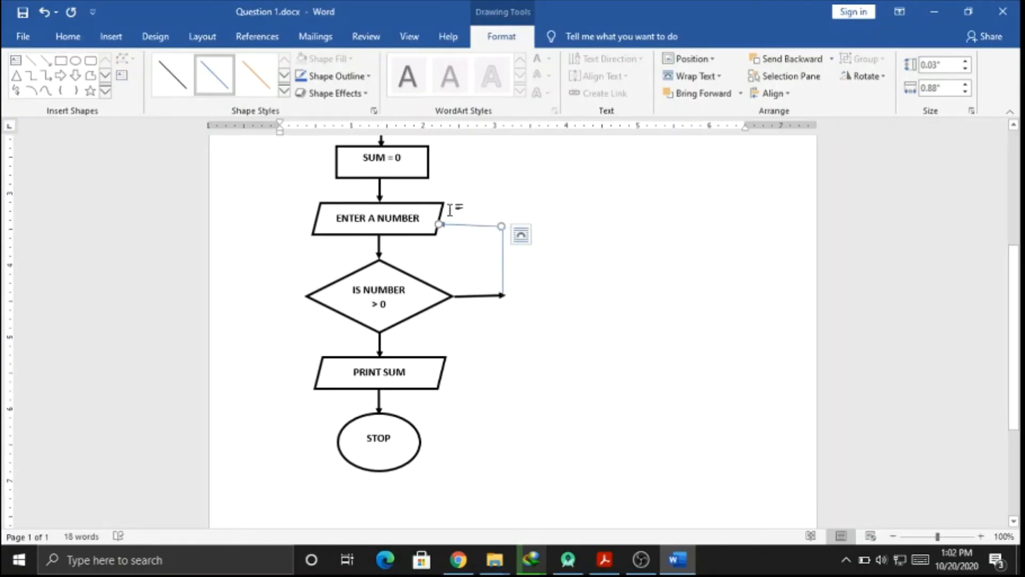
Step: Format the arrow pointing into ENTER A NUMBER as a black line with a thicker outline weight
{"action": "left_click", "coordinate": [172, 75]}
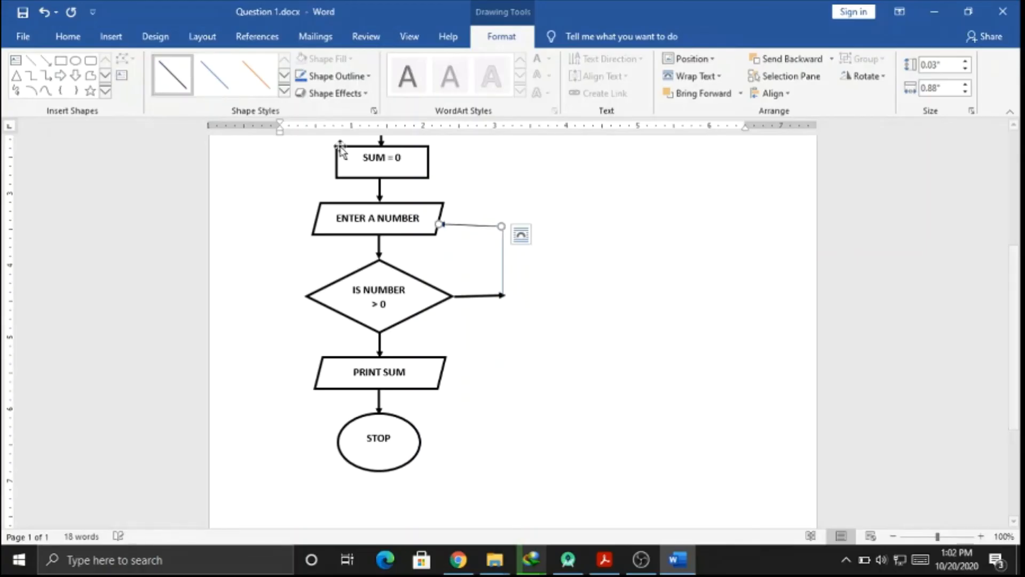
{"action": "left_click", "coordinate": [331, 76]}
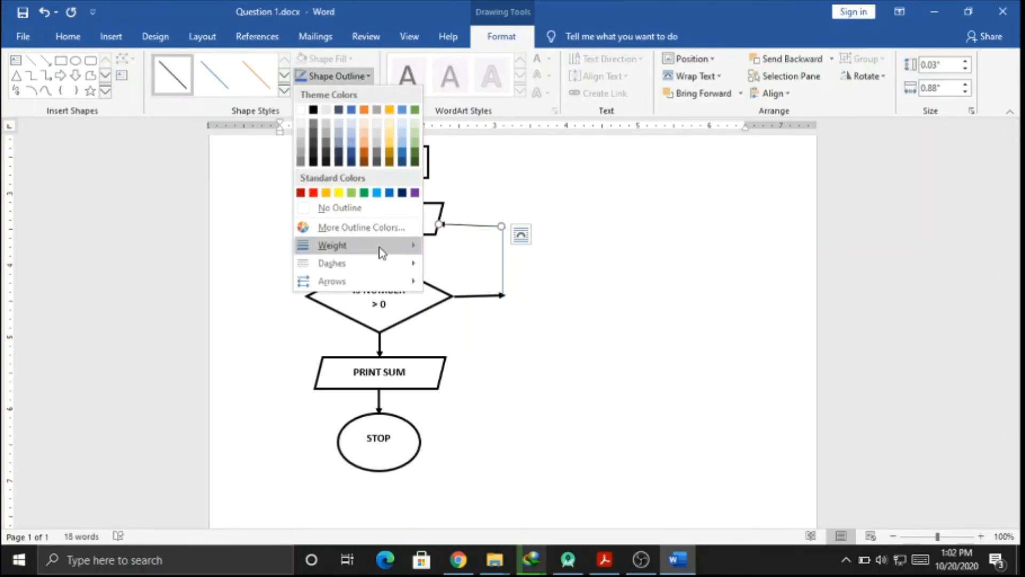
{"action": "mouse_move", "coordinate": [383, 254]}
{"action": "left_click", "coordinate": [485, 325]}
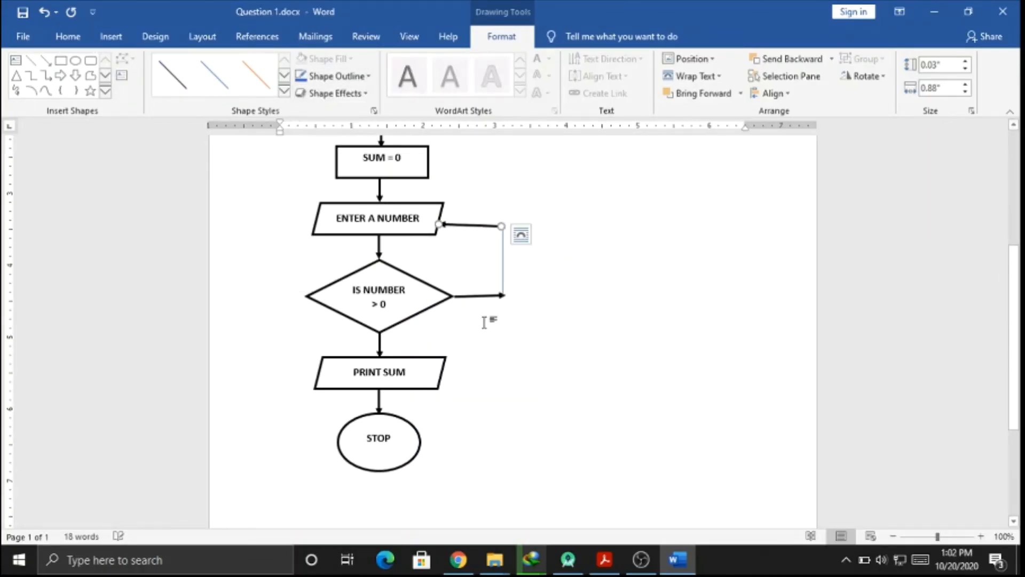
Step: Apply the same black line style and thicker outline weight to the vertical loop-back arrow
{"action": "left_click", "coordinate": [503, 274]}
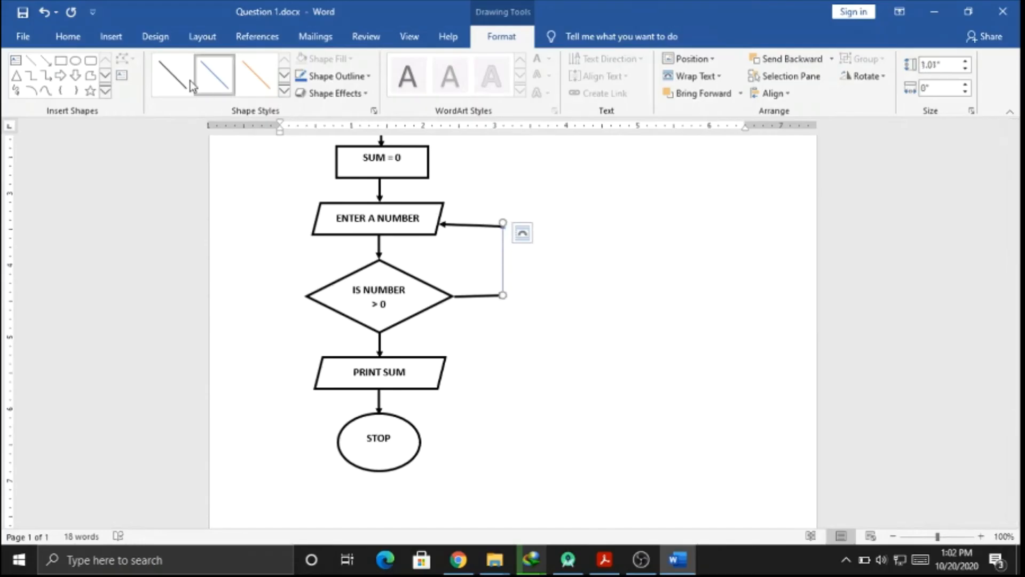
{"action": "left_click", "coordinate": [339, 80]}
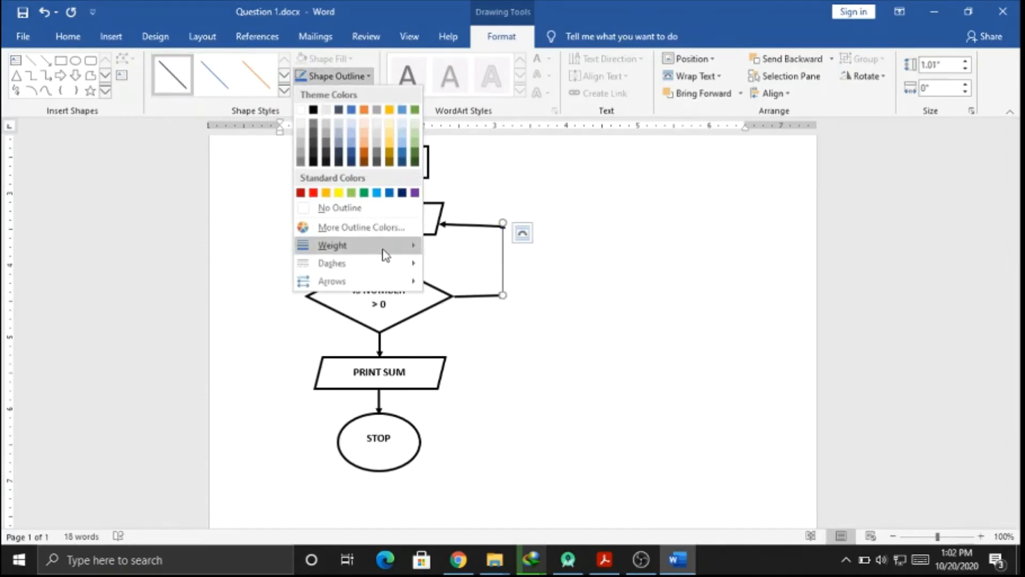
{"action": "mouse_move", "coordinate": [385, 252]}
{"action": "left_click", "coordinate": [494, 330]}
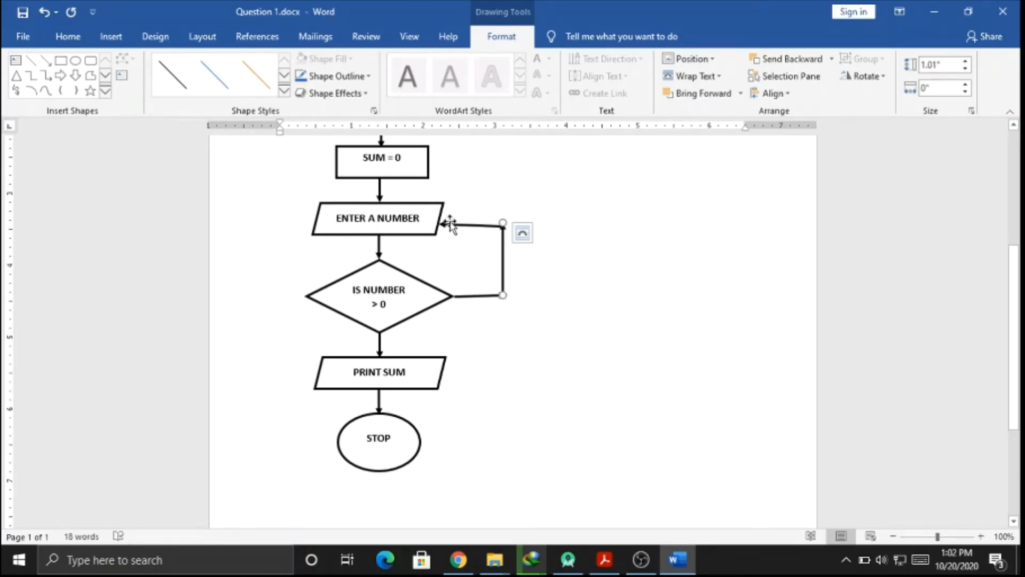
{"action": "left_click", "coordinate": [550, 340]}
Step: Nudge the diamond's horizontal side arrow slightly left so it meets the diamond's corner and the vertical arrow
{"action": "scroll", "coordinate": [550, 340], "scroll_direction": "up", "scroll_amount": 5}
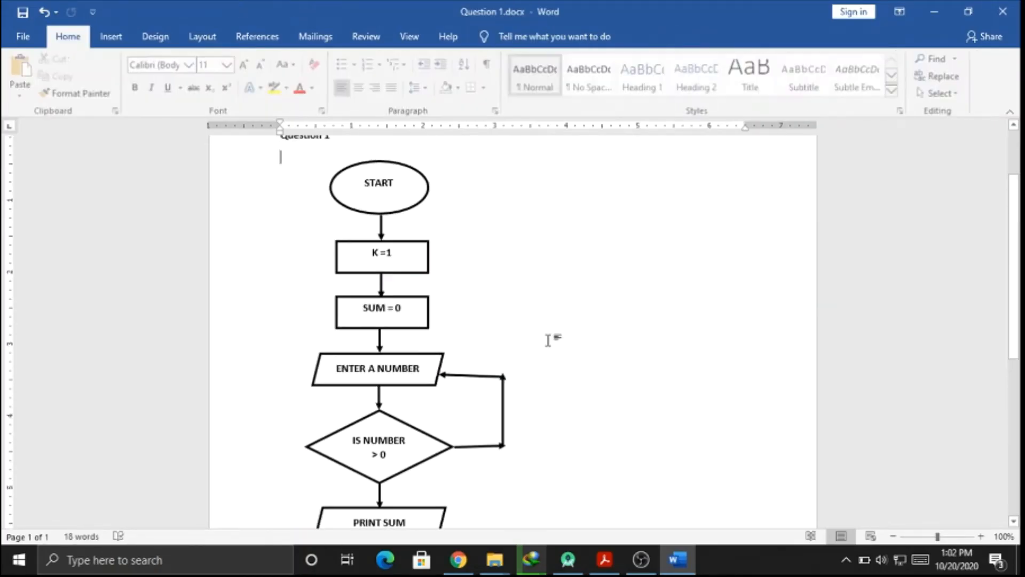
{"action": "left_click_drag", "start_coordinate": [1014, 245], "coordinate": [1020, 339]}
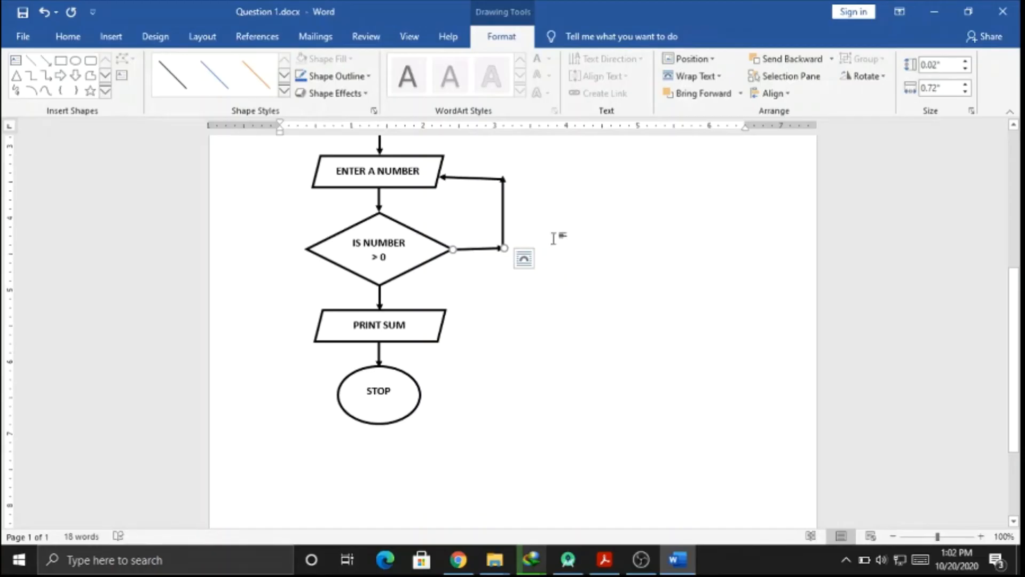
{"action": "left_click", "coordinate": [615, 315]}
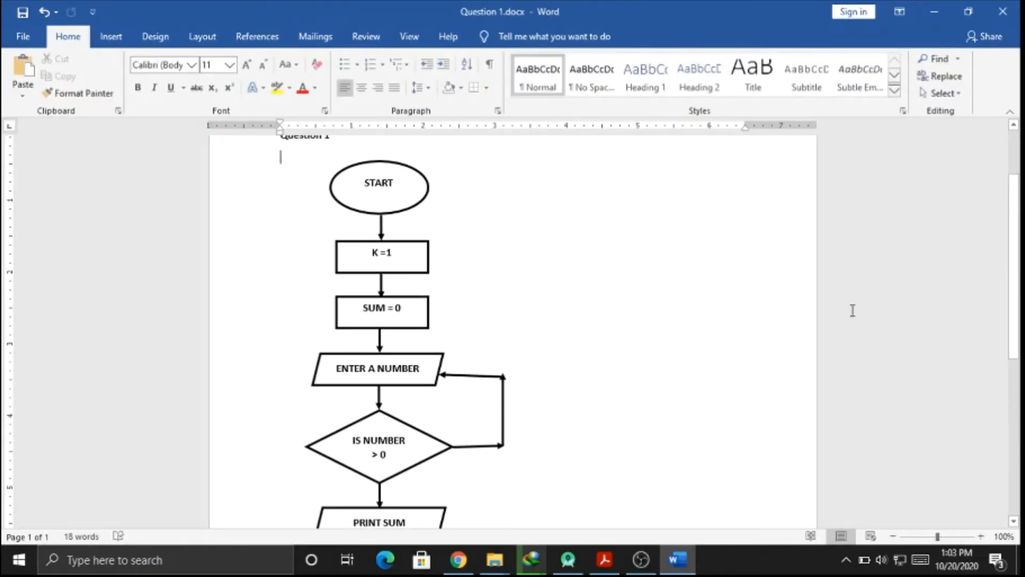
Step: Insert a text box about 0.56" by 0.3" beside the arrow below the diamond and enter YES in it
{"action": "left_click_drag", "start_coordinate": [1019, 309], "coordinate": [1019, 398]}
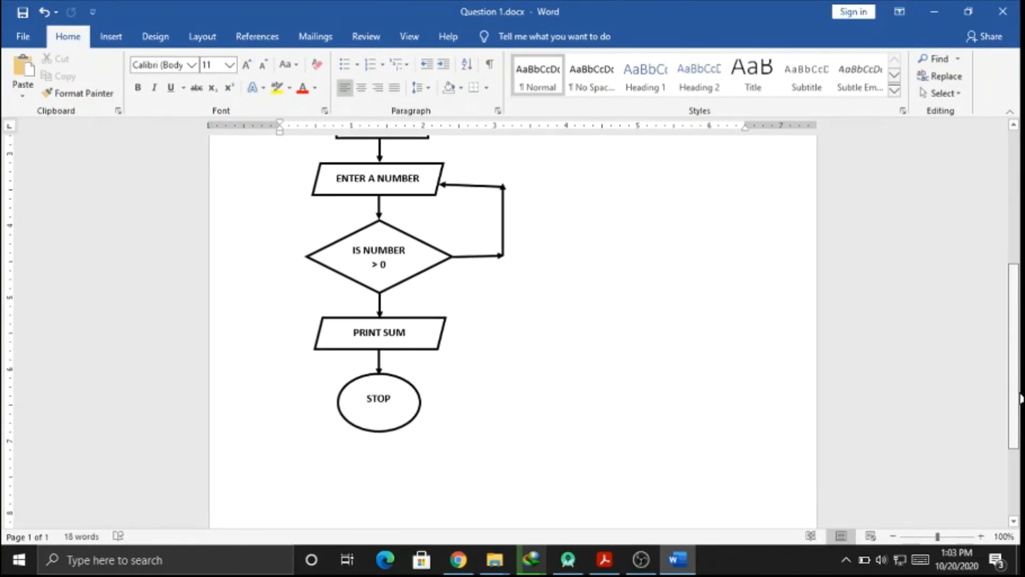
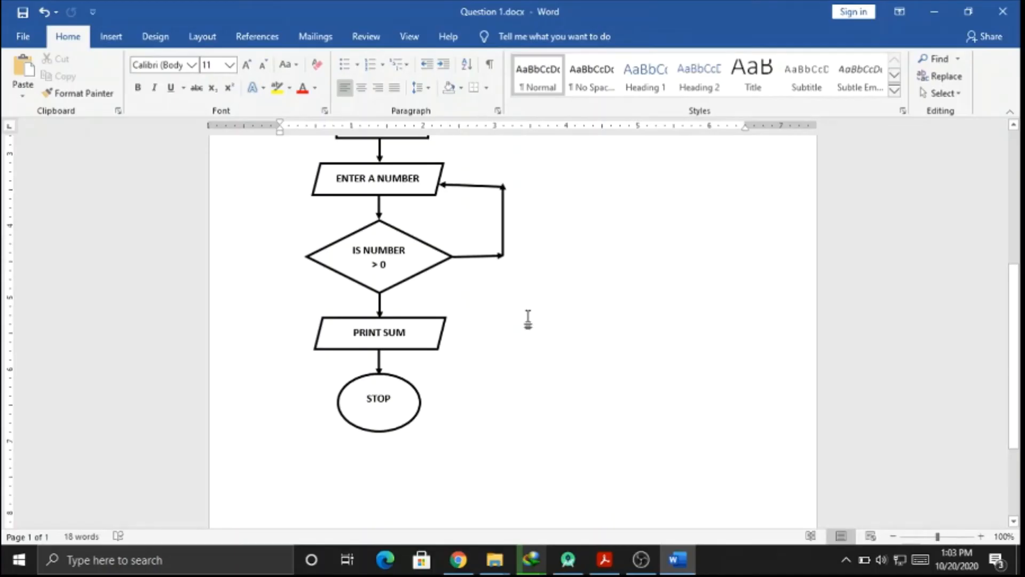
{"action": "left_click", "coordinate": [111, 37]}
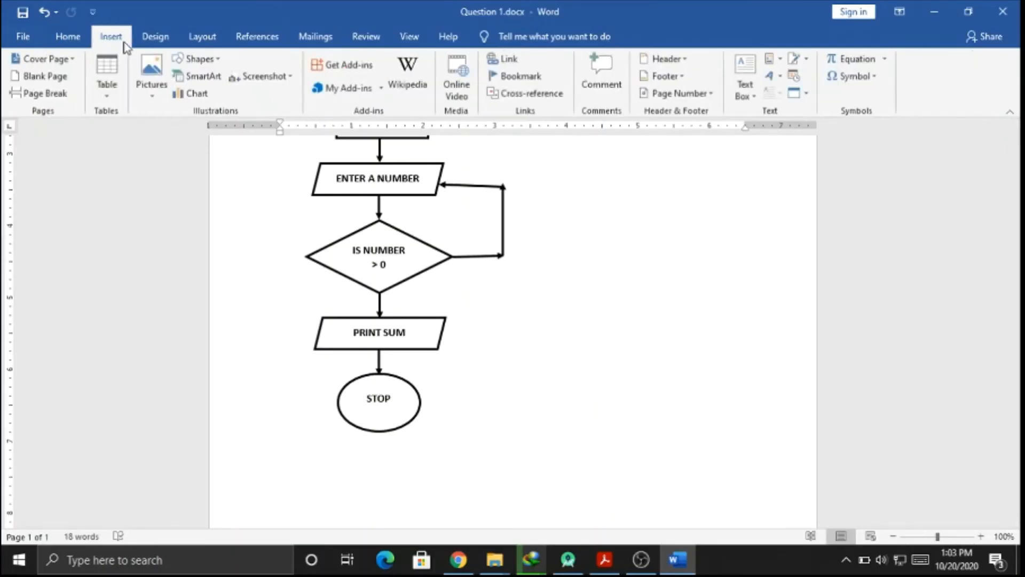
{"action": "left_click", "coordinate": [212, 68]}
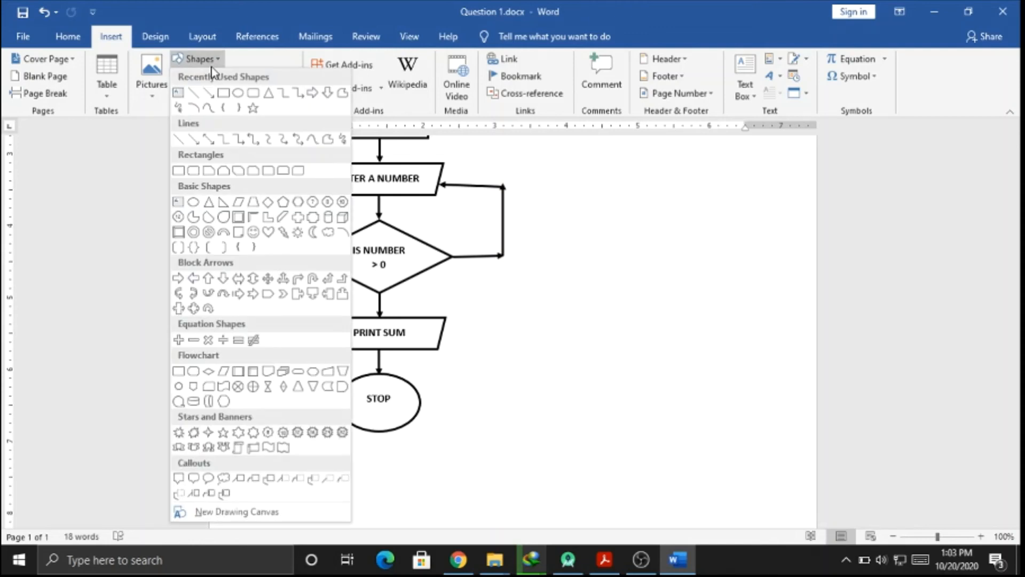
{"action": "left_click", "coordinate": [181, 95]}
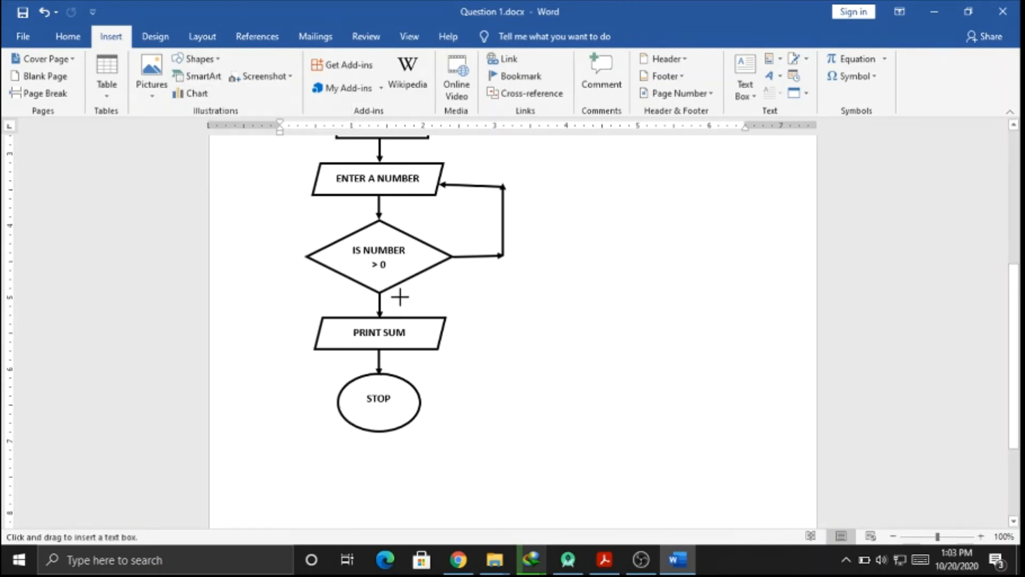
{"action": "mouse_move", "coordinate": [392, 294]}
{"action": "left_mouse_down"}
{"action": "mouse_move", "coordinate": [433, 311]}
{"action": "mouse_move", "coordinate": [413, 289]}
{"action": "left_mouse_up"}
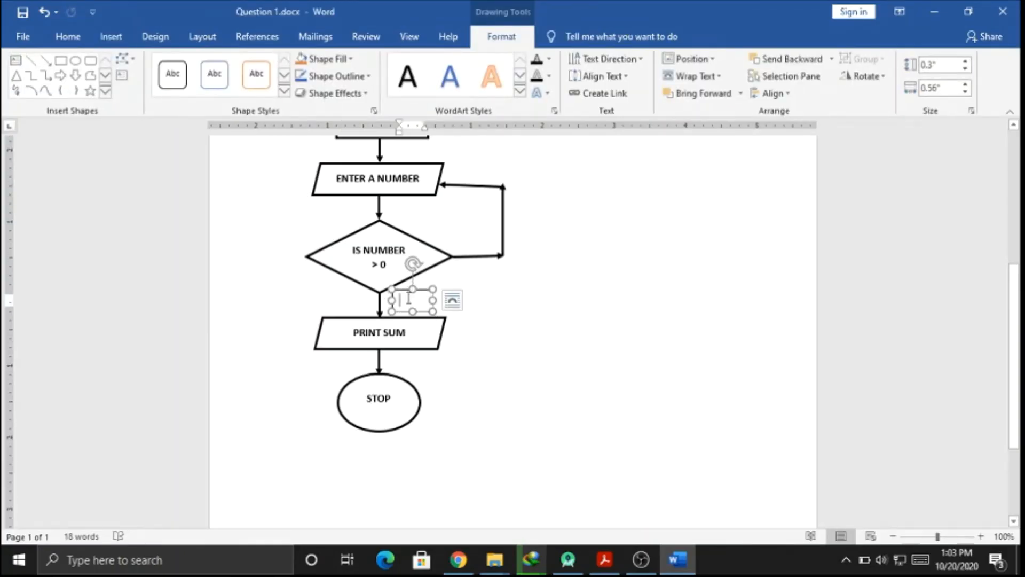
{"action": "type", "text": "YES"}
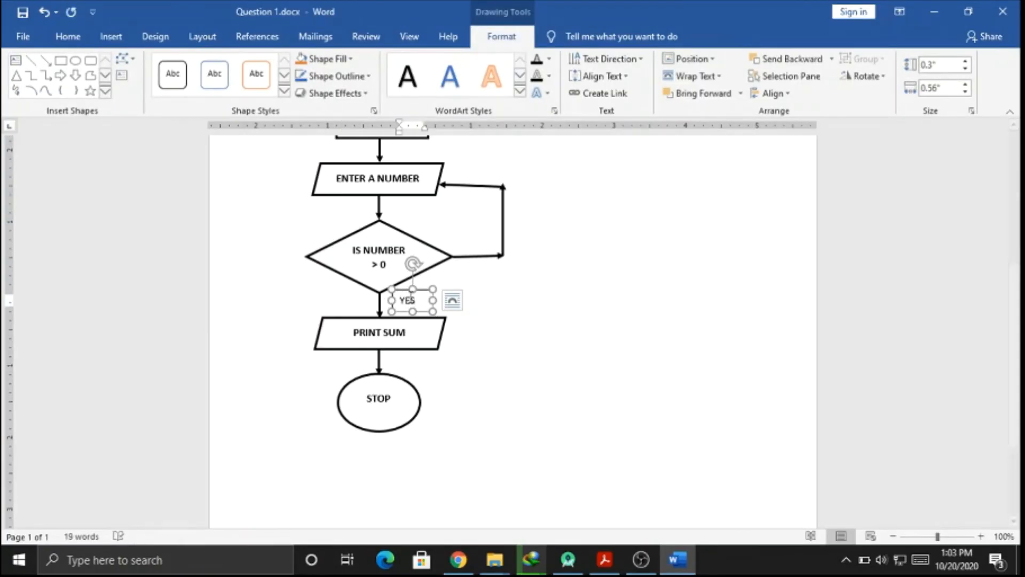
Step: Make the YES text bold and narrow its text box to about 0.46"
{"action": "left_click_drag", "start_coordinate": [433, 300], "coordinate": [400, 301]}
{"action": "left_click", "coordinate": [409, 276]}
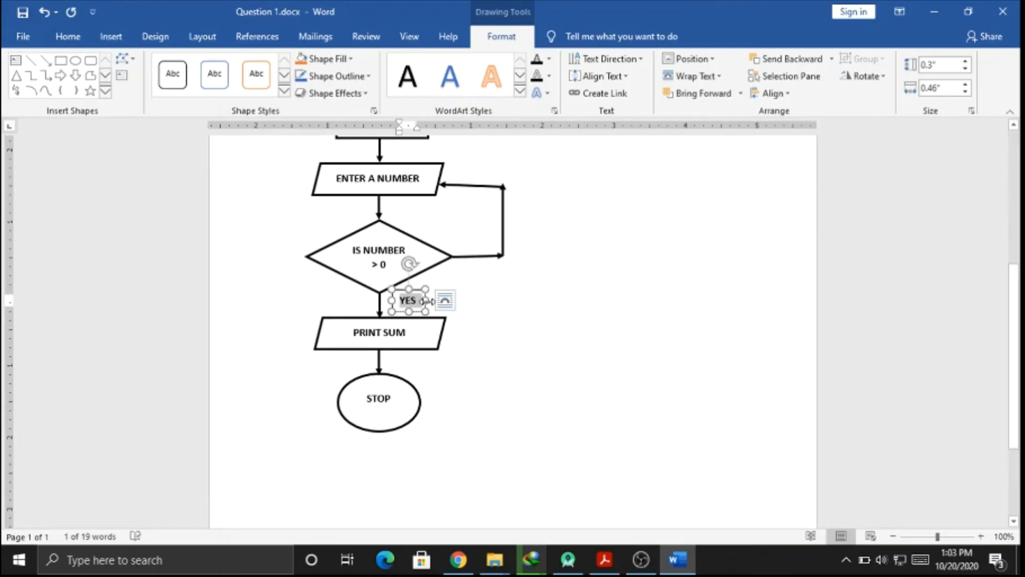
{"action": "left_click", "coordinate": [425, 300]}
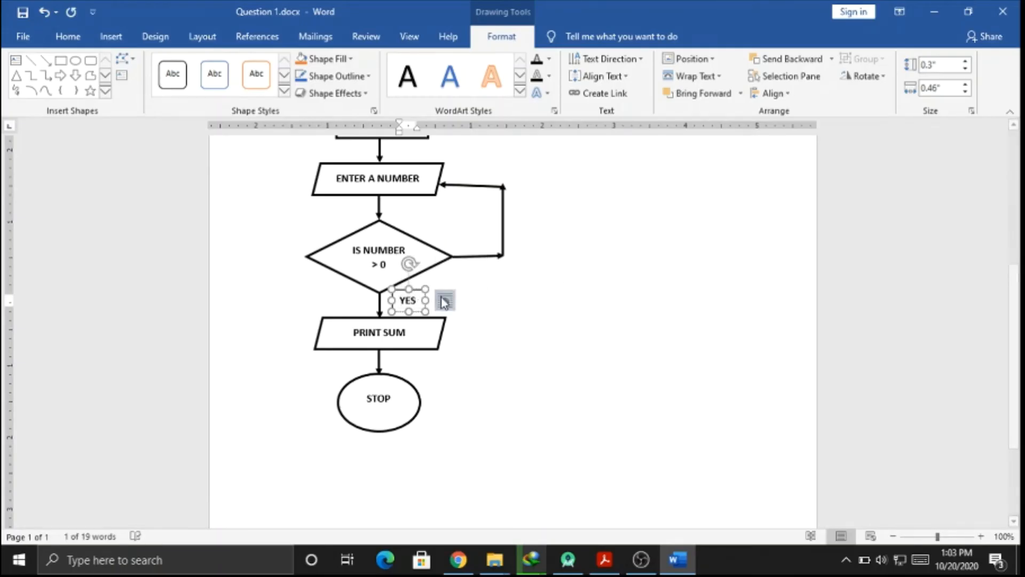
{"action": "left_click", "coordinate": [745, 279]}
Step: Remove the outline and the fill from the YES text box
{"action": "scroll", "coordinate": [755, 285], "scroll_direction": "up", "scroll_amount": 3}
{"action": "scroll", "coordinate": [516, 427], "scroll_direction": "up", "scroll_amount": 3}
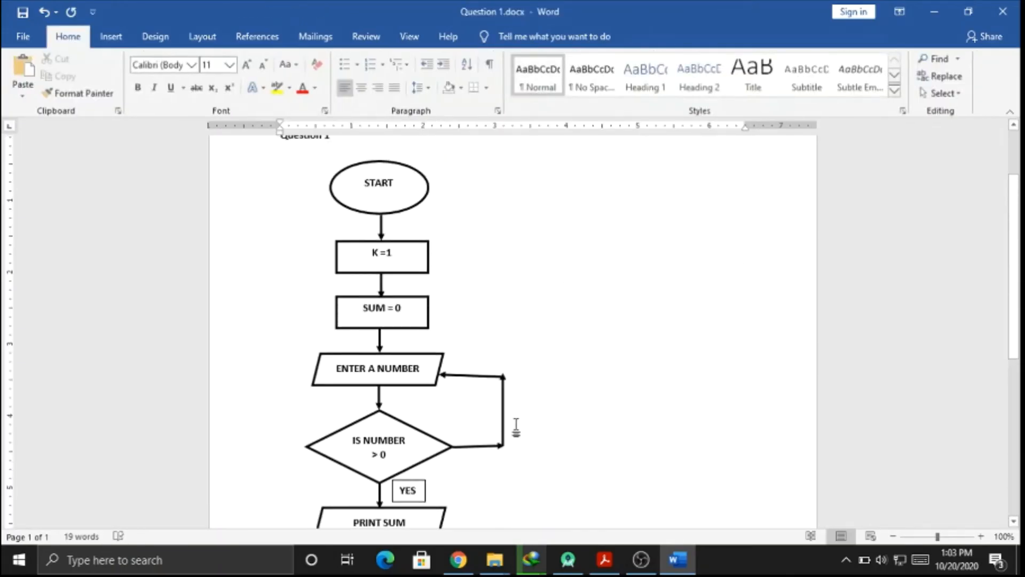
{"action": "left_click", "coordinate": [422, 487]}
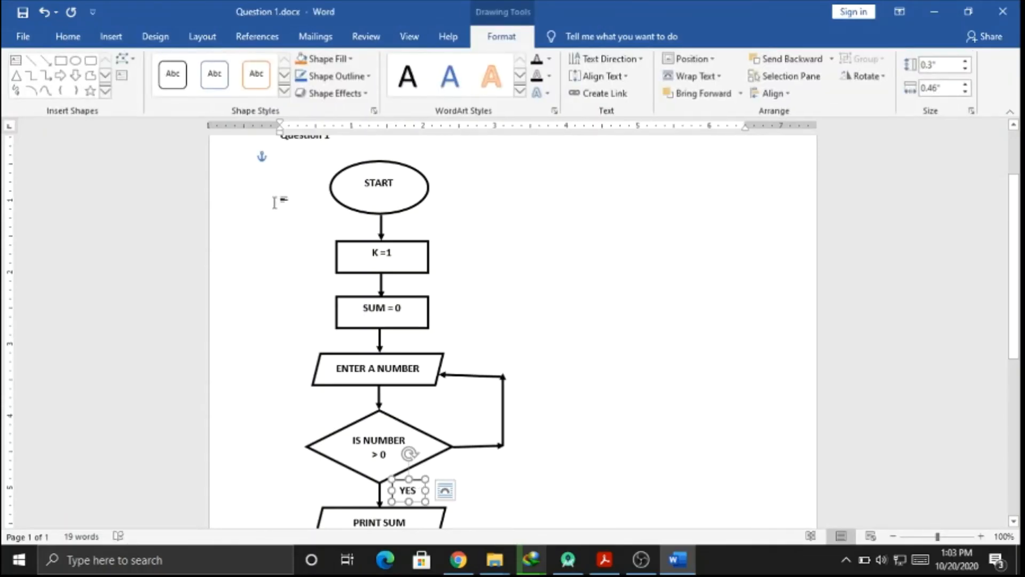
{"action": "left_click", "coordinate": [358, 79]}
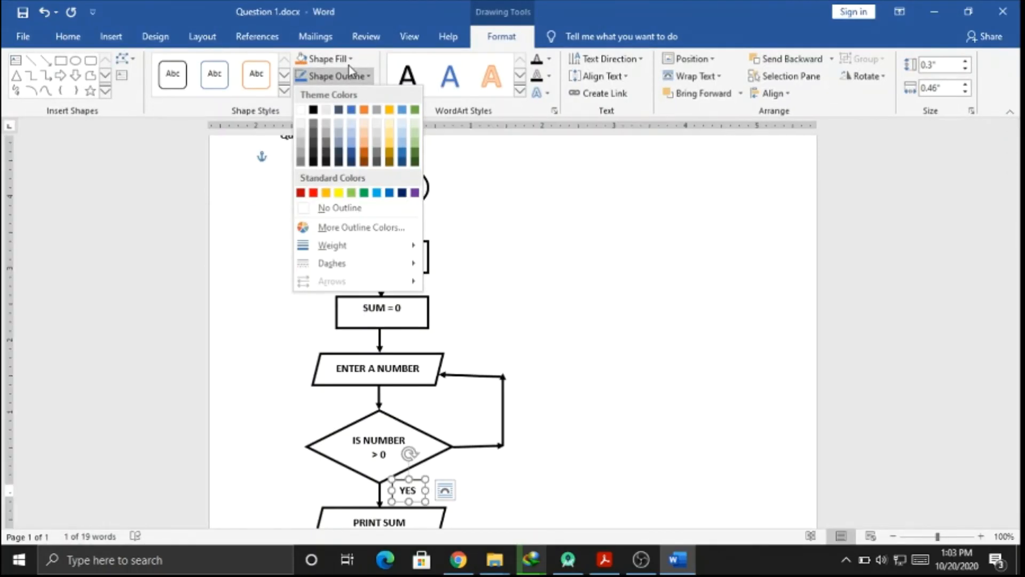
{"action": "left_click", "coordinate": [348, 60]}
{"action": "left_click", "coordinate": [349, 60]}
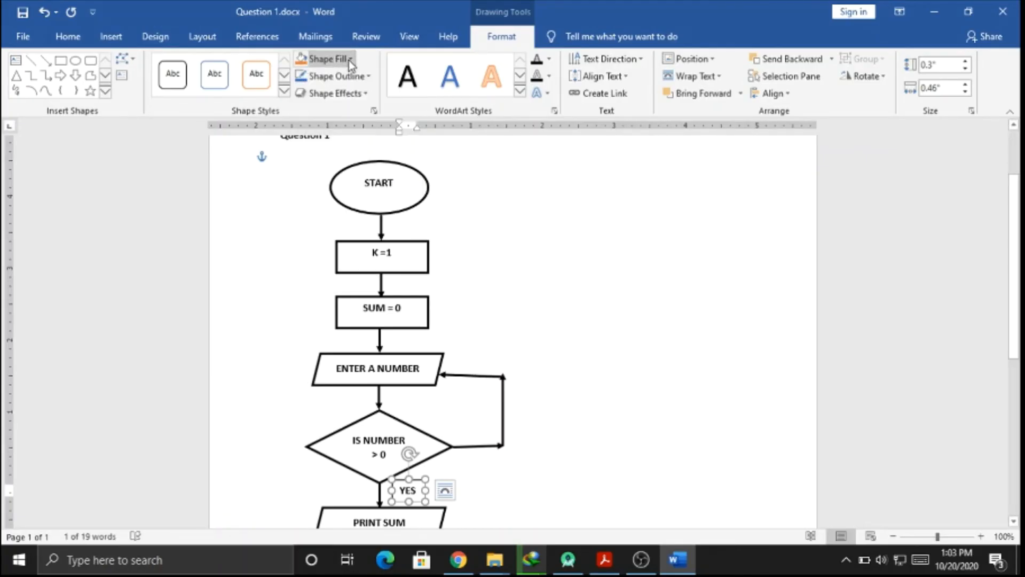
{"action": "left_click", "coordinate": [350, 77]}
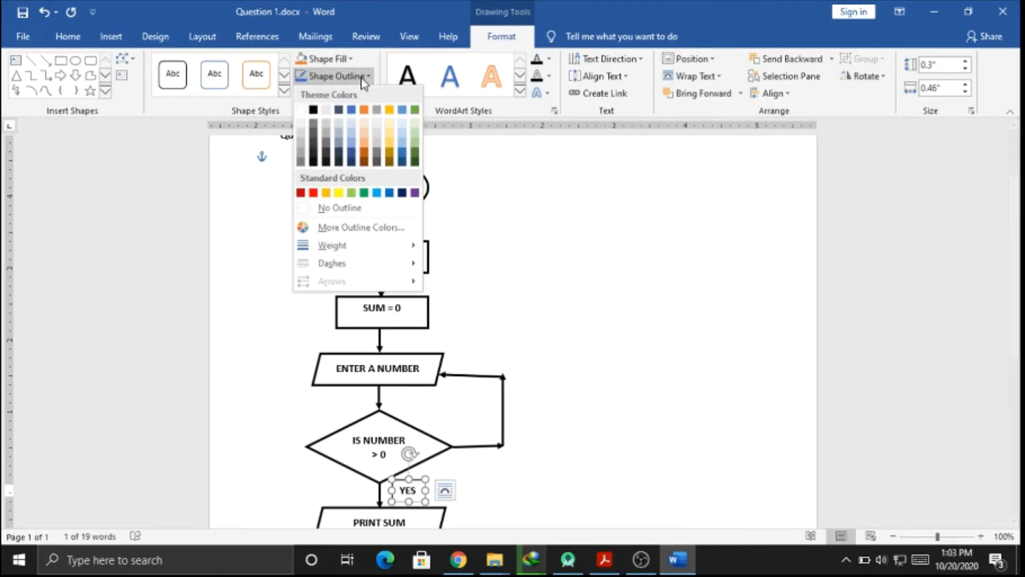
{"action": "left_click", "coordinate": [351, 208]}
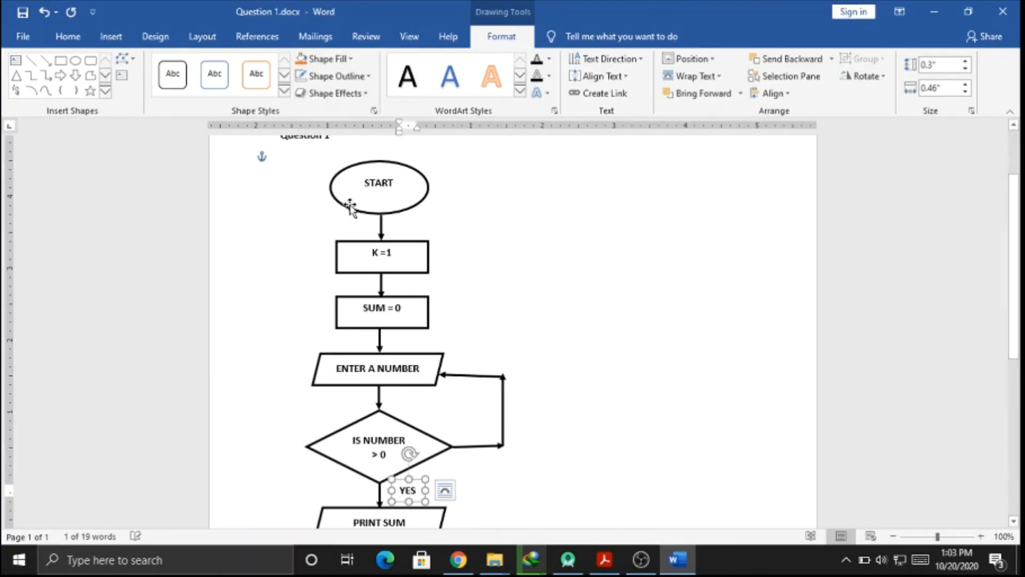
{"action": "left_click", "coordinate": [355, 62]}
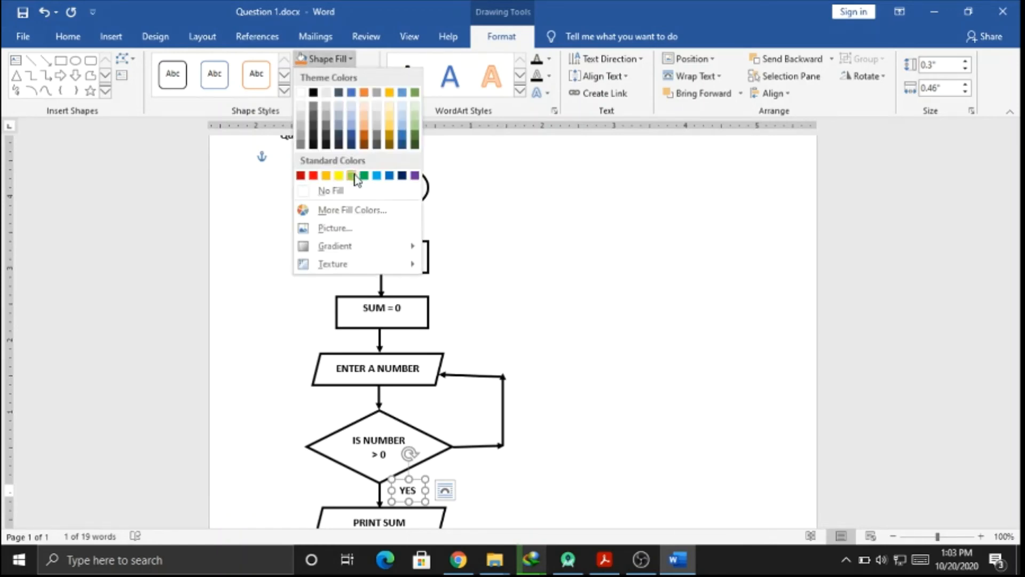
{"action": "left_click", "coordinate": [350, 191]}
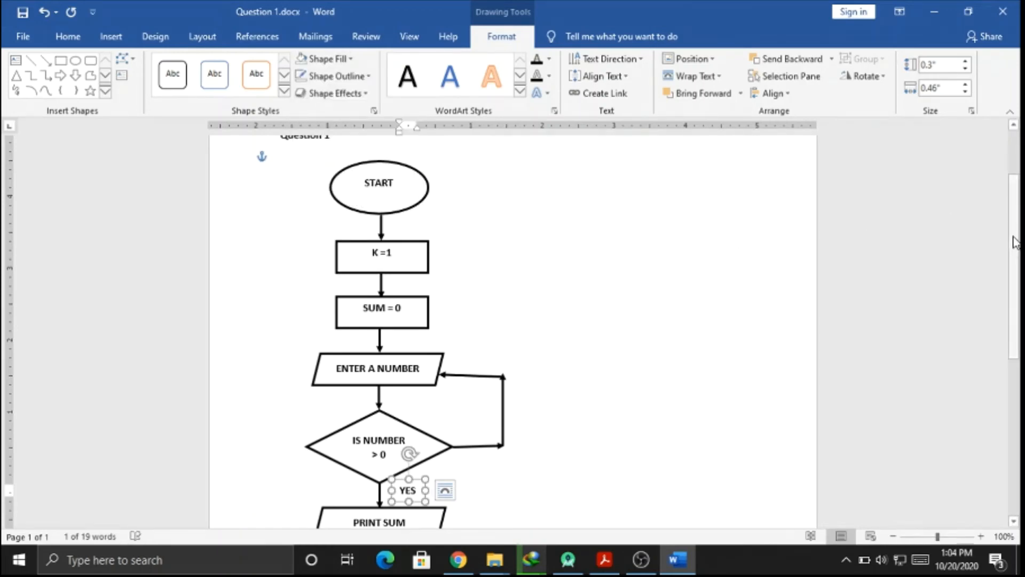
Step: Duplicate the YES label and move the copy inside the loop, beside the vertical arrow above the diamond's side arrow
{"action": "scroll", "coordinate": [1014, 214], "scroll_direction": "down", "scroll_amount": 5}
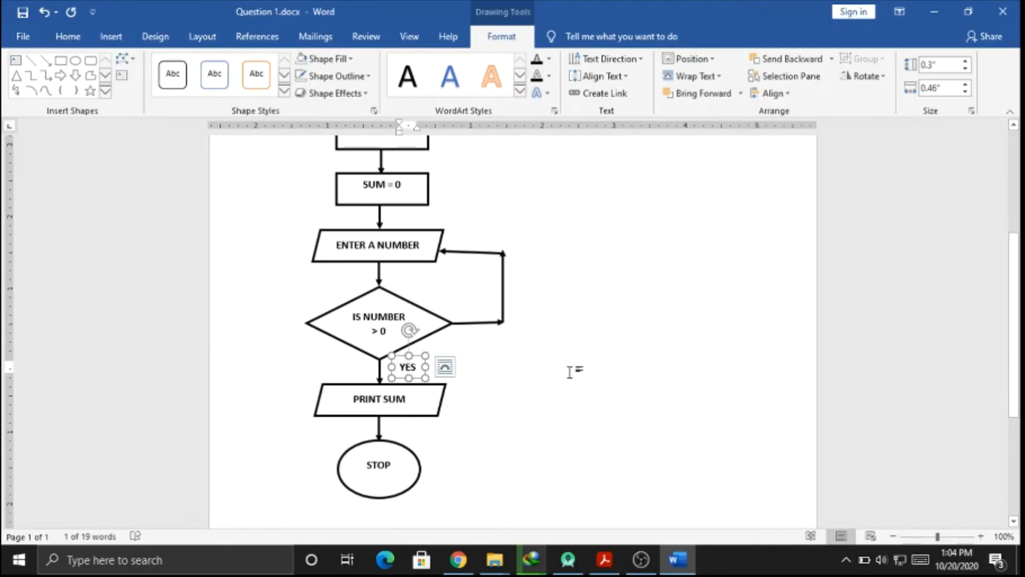
{"action": "key", "text": "ctrl+v"}
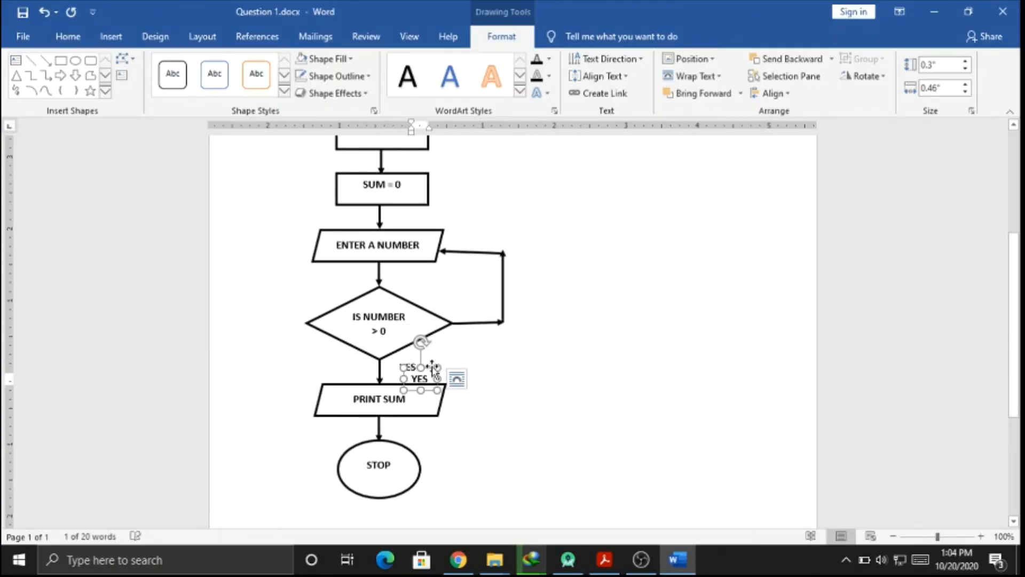
{"action": "left_click_drag", "start_coordinate": [430, 372], "coordinate": [488, 280]}
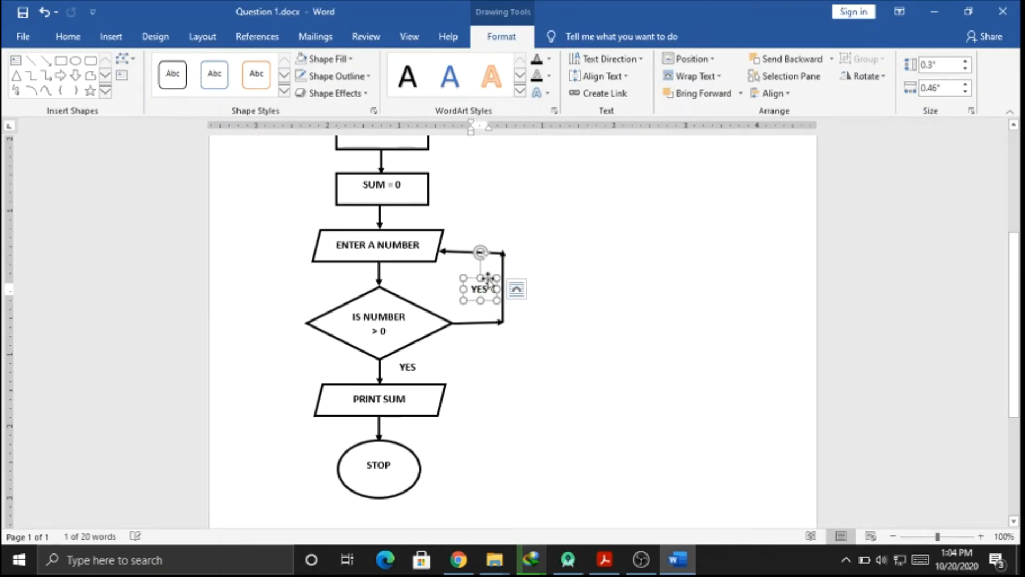
Step: Change the text of the copied label inside the loop to NO
{"action": "double_click", "coordinate": [483, 288]}
{"action": "type", "text": "NO"}
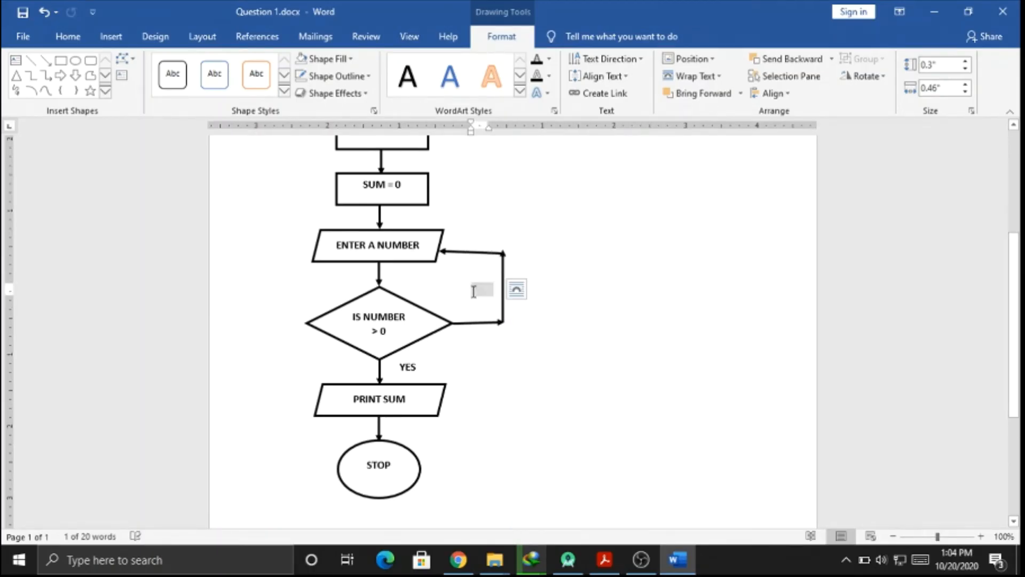
{"action": "left_click", "coordinate": [565, 355]}
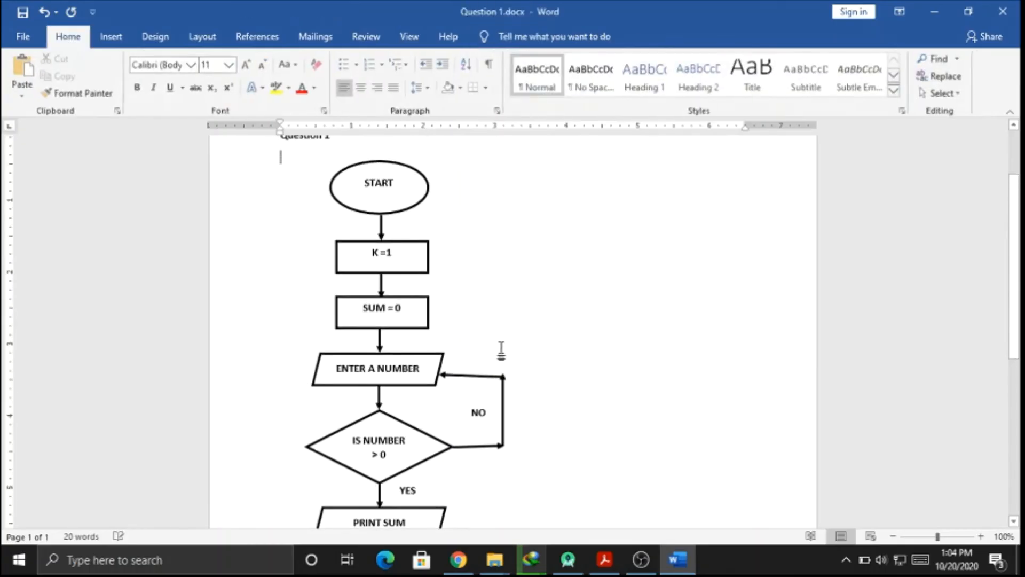
Step: Group the NO and YES labels and the loop-back arrows with the main flowchart into one object
{"action": "left_click", "coordinate": [480, 411]}
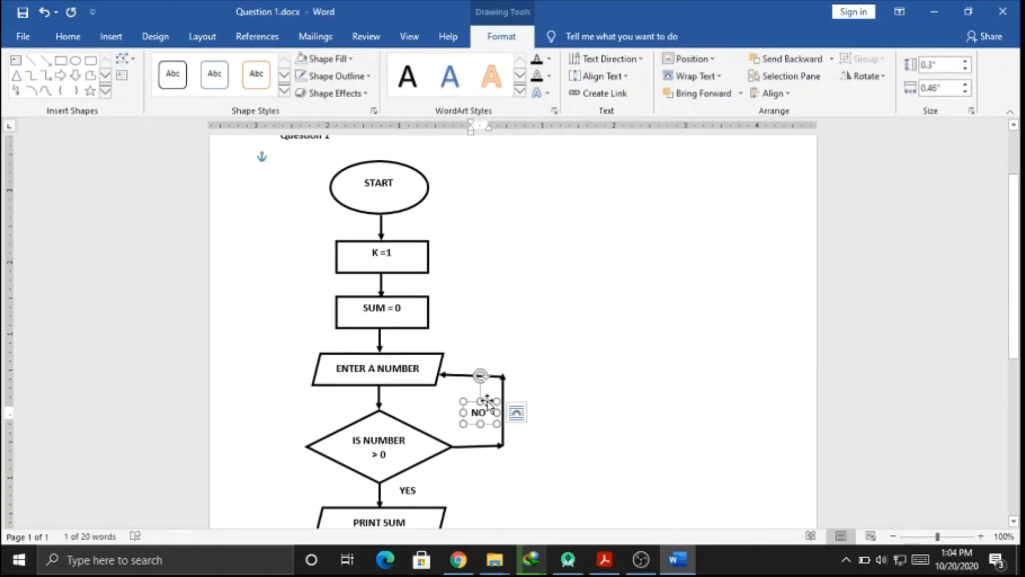
{"action": "left_click", "coordinate": [408, 489], "text": "shift"}
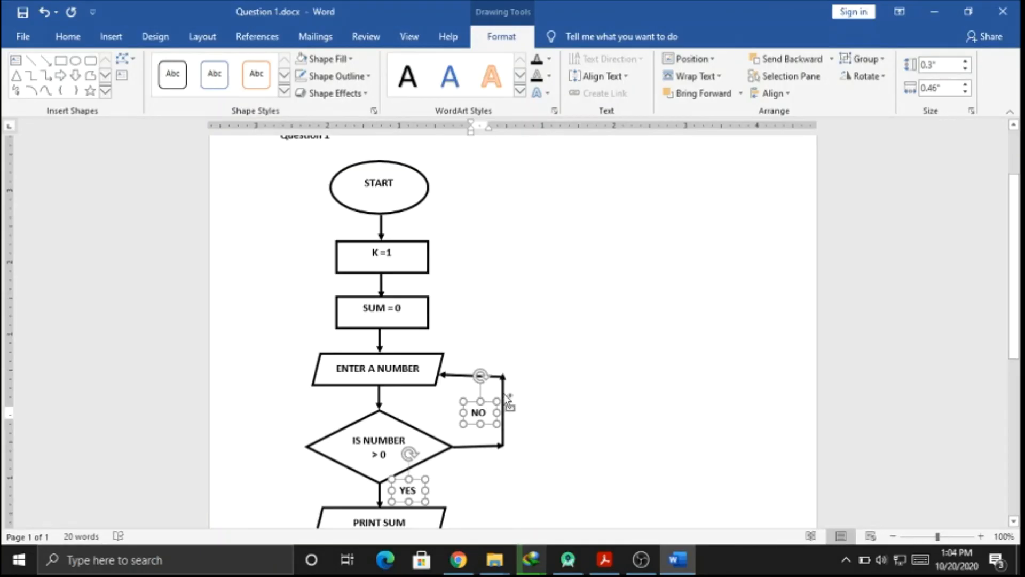
{"action": "left_click", "coordinate": [504, 396], "text": "shift"}
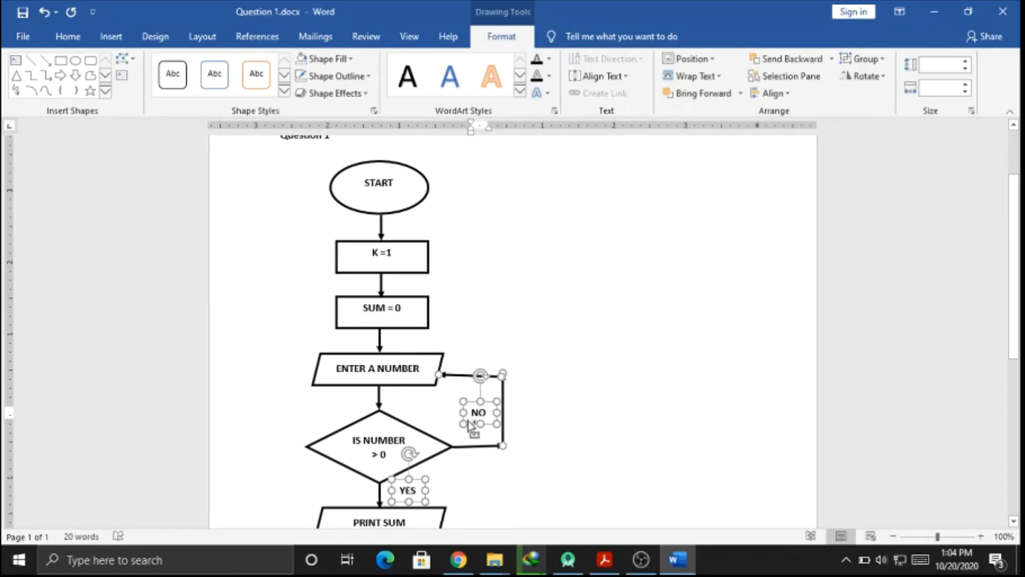
{"action": "left_click", "coordinate": [476, 448], "text": "shift"}
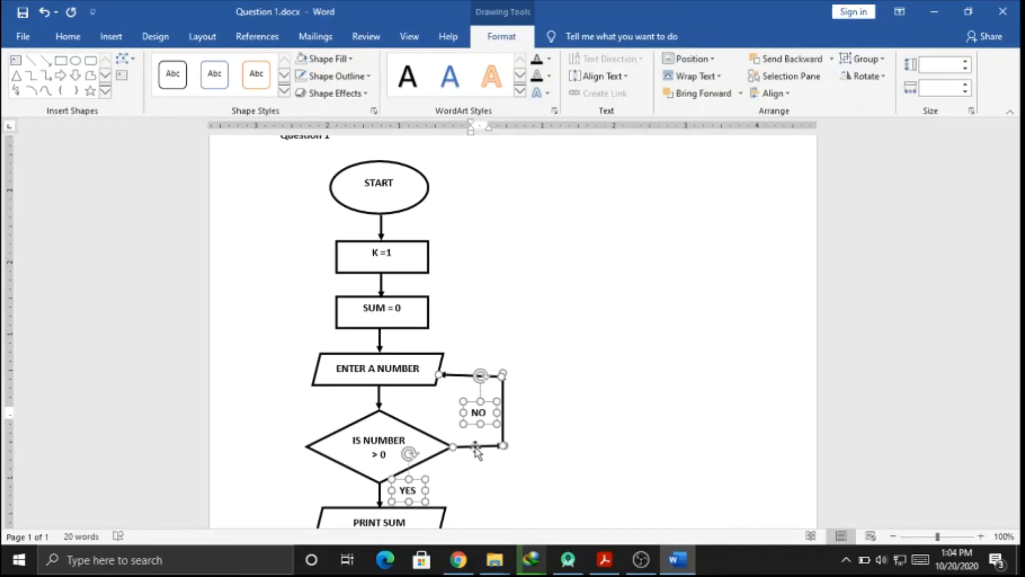
{"action": "left_click", "coordinate": [401, 333], "text": "shift"}
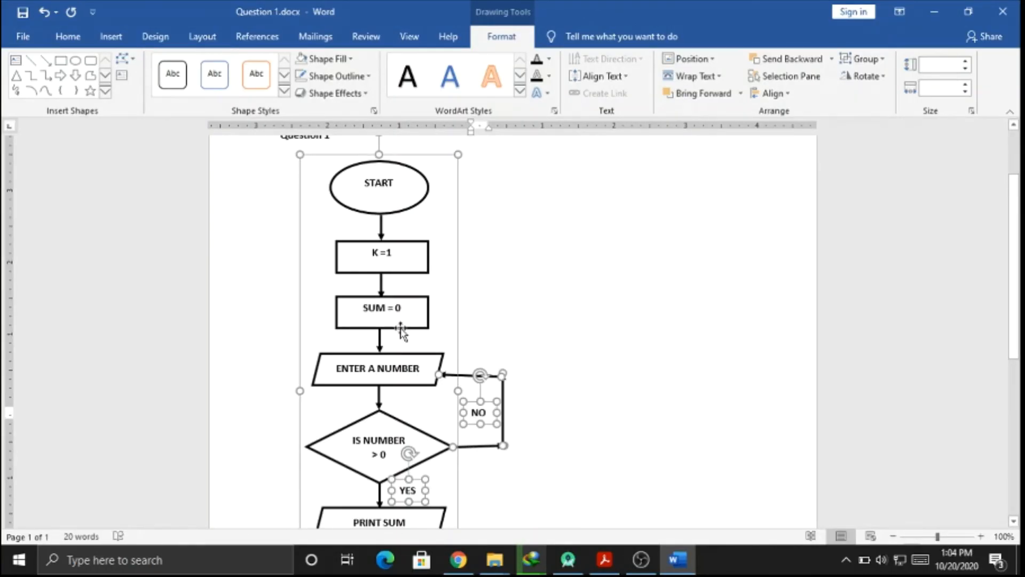
{"action": "right_click", "coordinate": [402, 334]}
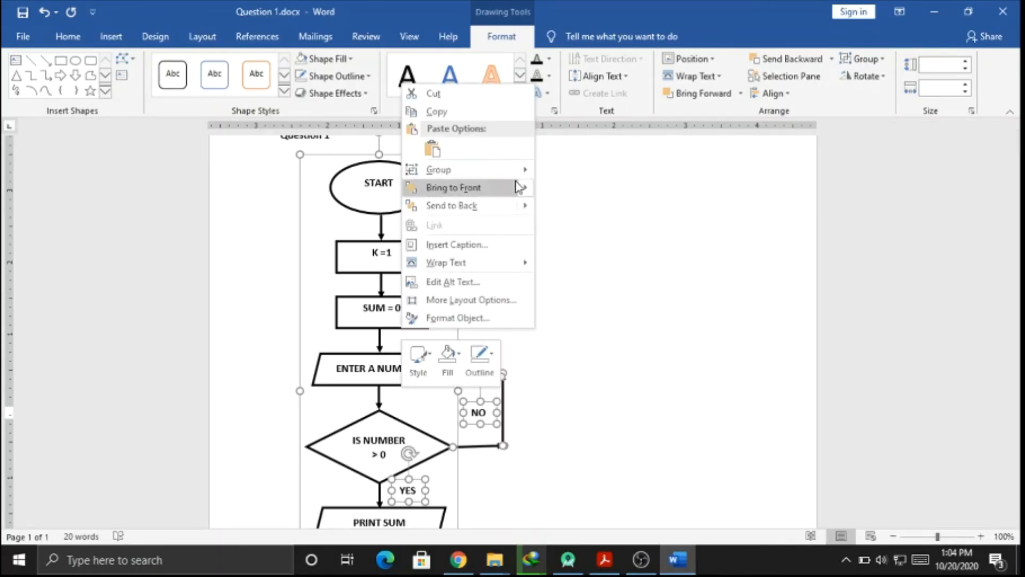
{"action": "mouse_move", "coordinate": [521, 170]}
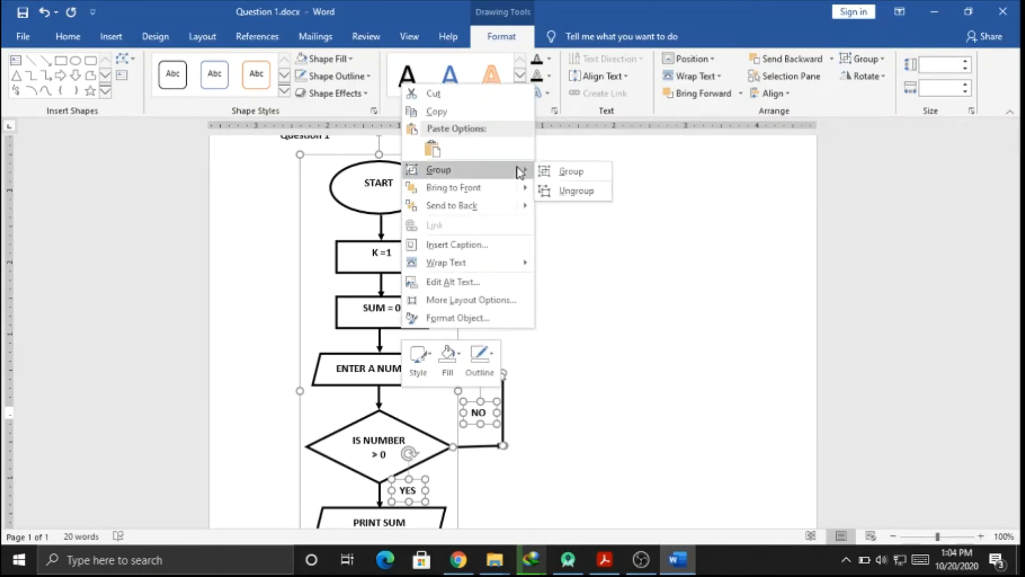
{"action": "left_click", "coordinate": [555, 172]}
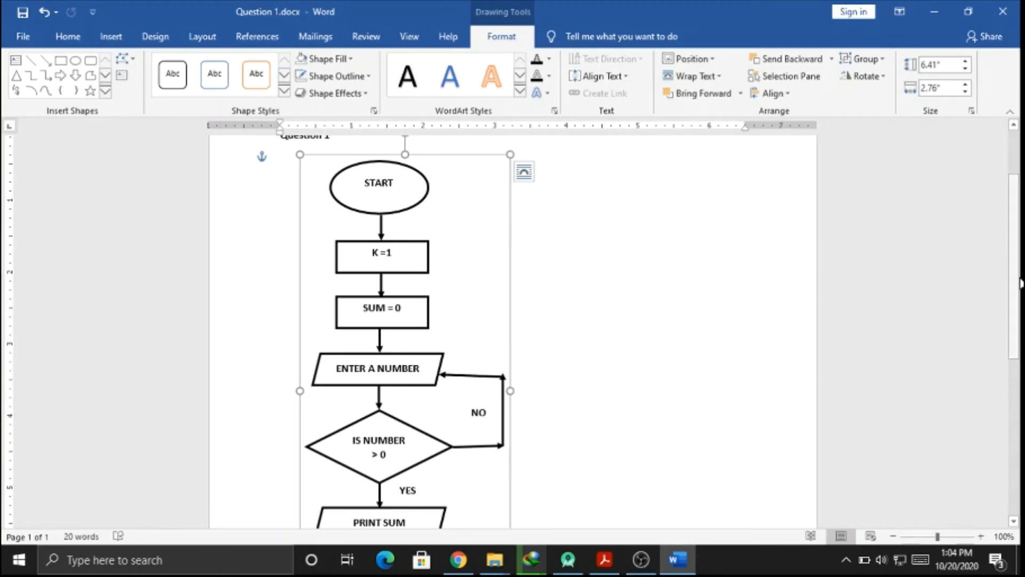
Step: Move the grouped flowchart slightly down and to the right on the page, checking the exam paper's part (c) in Acrobat Reader along the way
{"action": "scroll", "coordinate": [1019, 303], "scroll_direction": "down", "scroll_amount": 3}
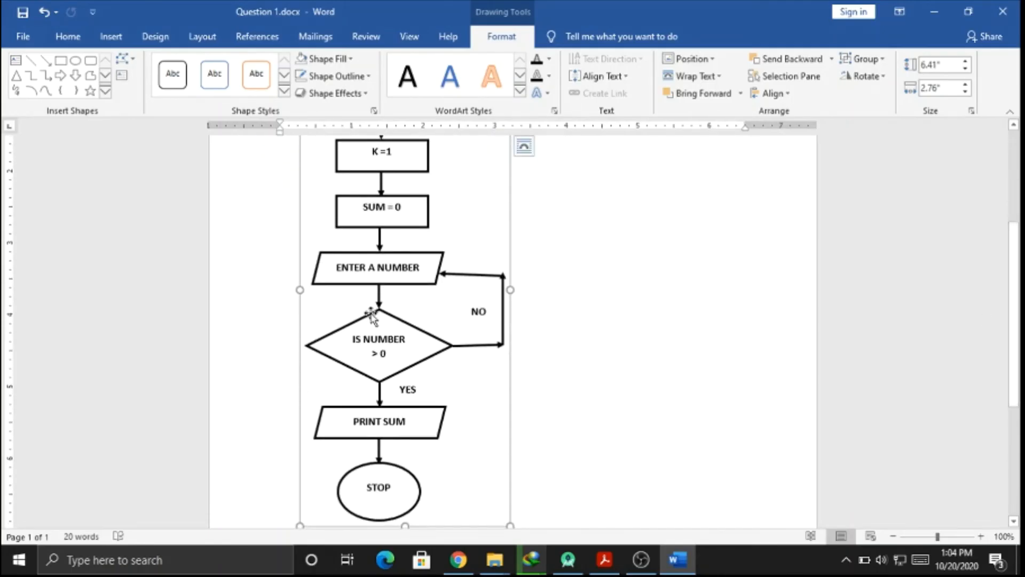
{"action": "left_click_drag", "start_coordinate": [368, 315], "coordinate": [411, 348]}
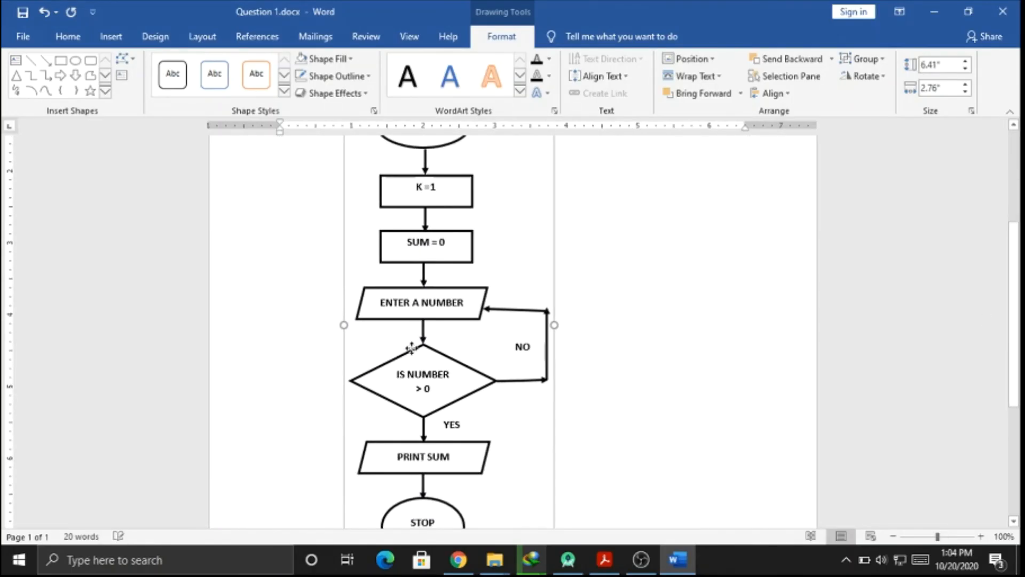
{"action": "left_click", "coordinate": [607, 558]}
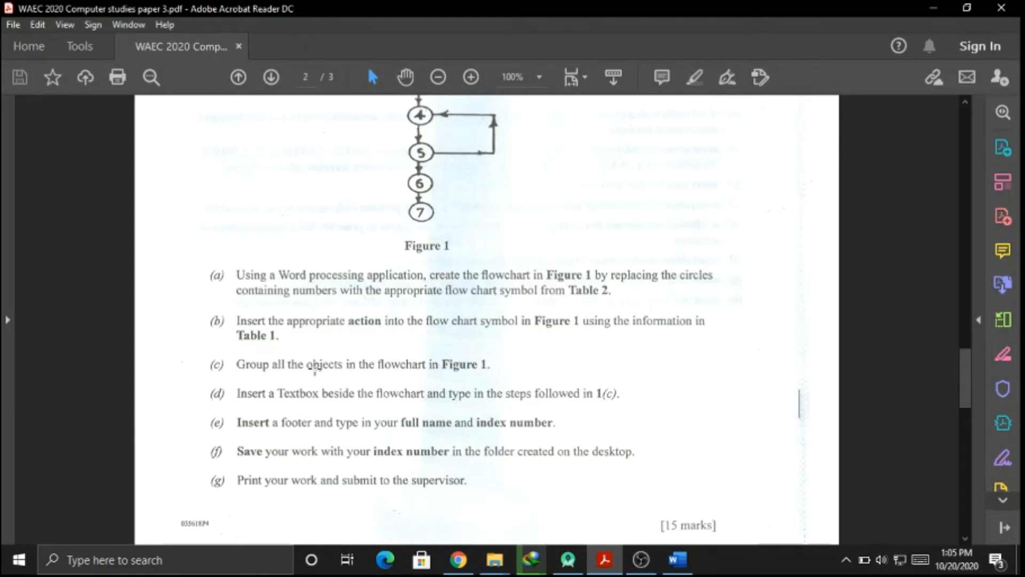
{"action": "left_click", "coordinate": [678, 559]}
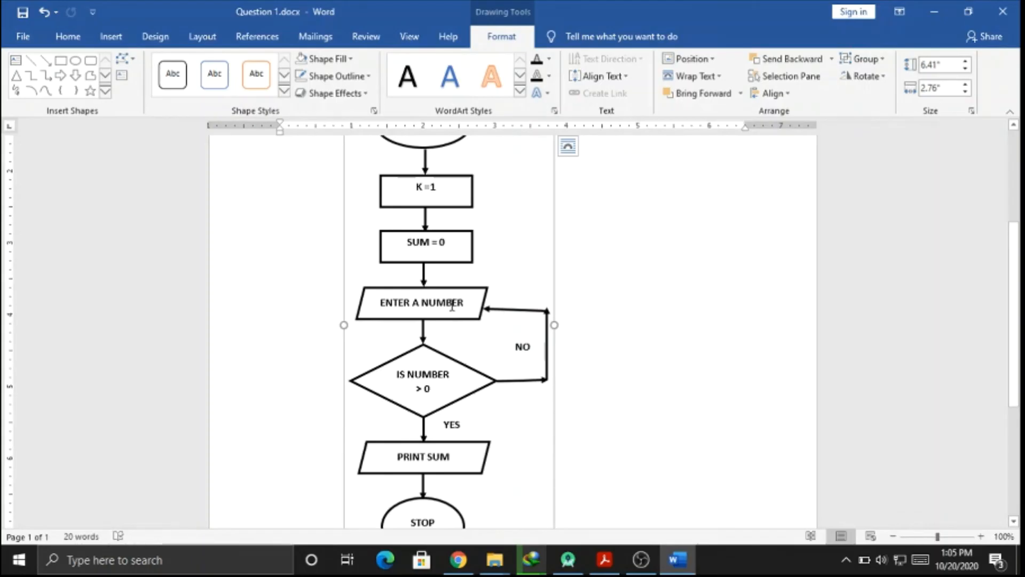
{"action": "left_click_drag", "start_coordinate": [439, 322], "coordinate": [423, 326]}
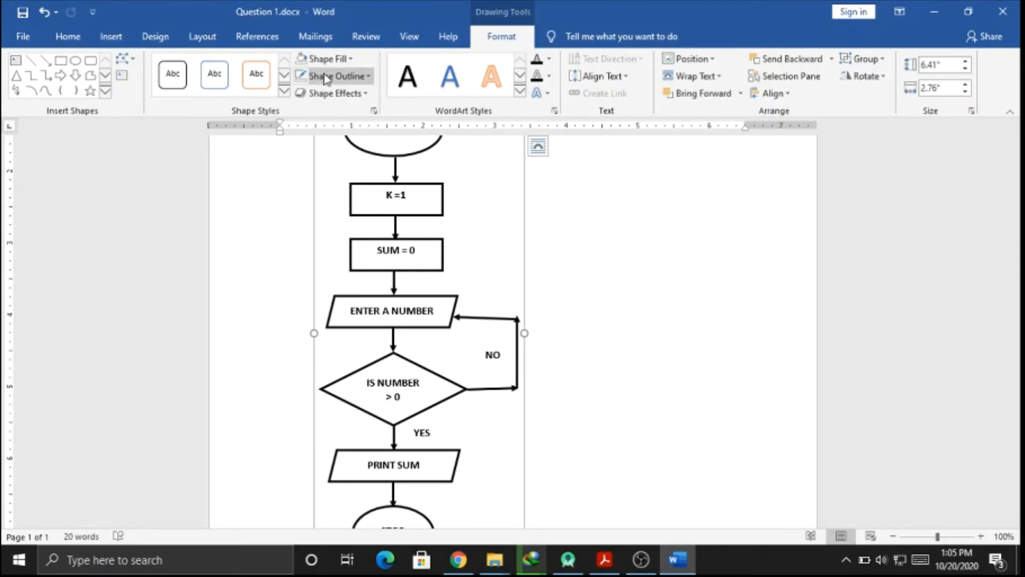
Step: Insert a text box about 3.04" wide and 2.82" high in the blank area to the right of the flowchart
{"action": "scroll", "coordinate": [556, 222], "scroll_direction": "up", "scroll_amount": 3}
{"action": "left_click", "coordinate": [556, 223]}
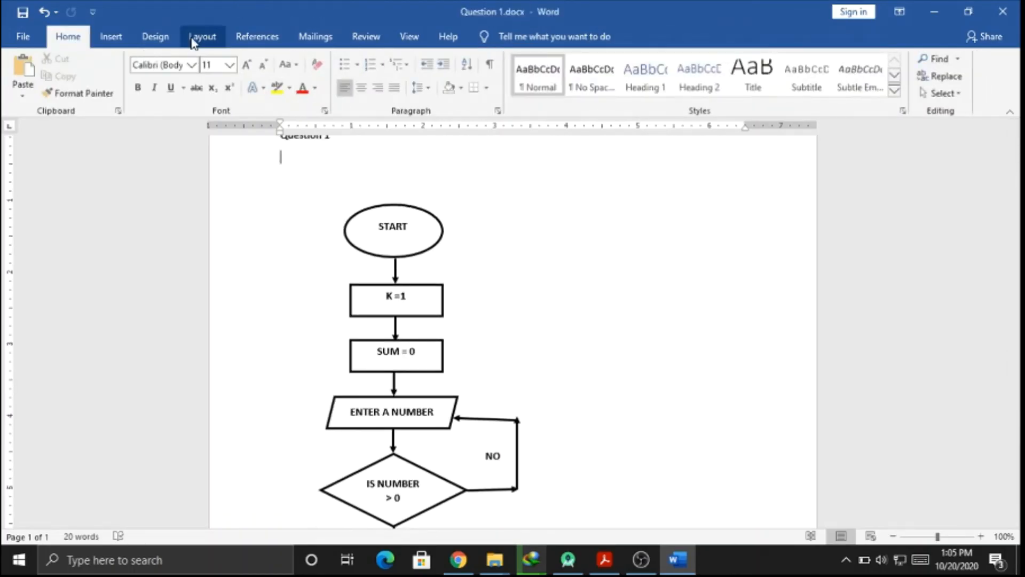
{"action": "left_click", "coordinate": [126, 40]}
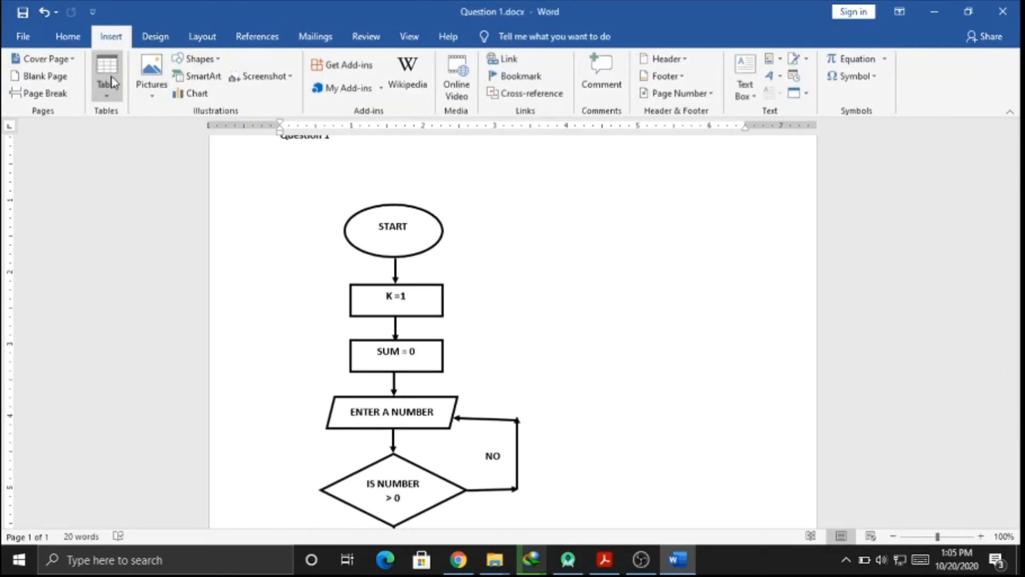
{"action": "left_click", "coordinate": [196, 59]}
{"action": "left_click", "coordinate": [179, 93]}
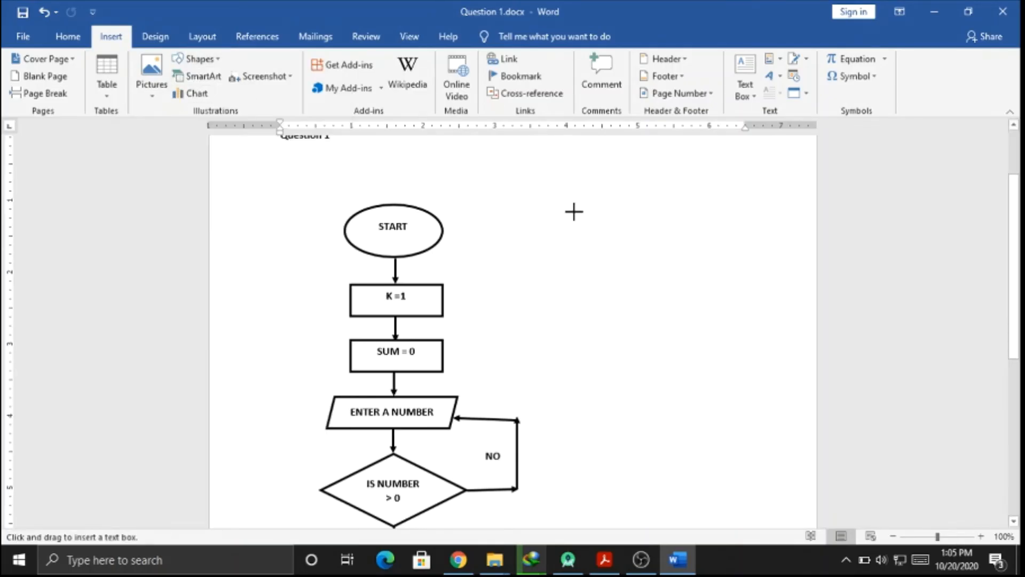
{"action": "left_click_drag", "start_coordinate": [567, 213], "coordinate": [786, 414]}
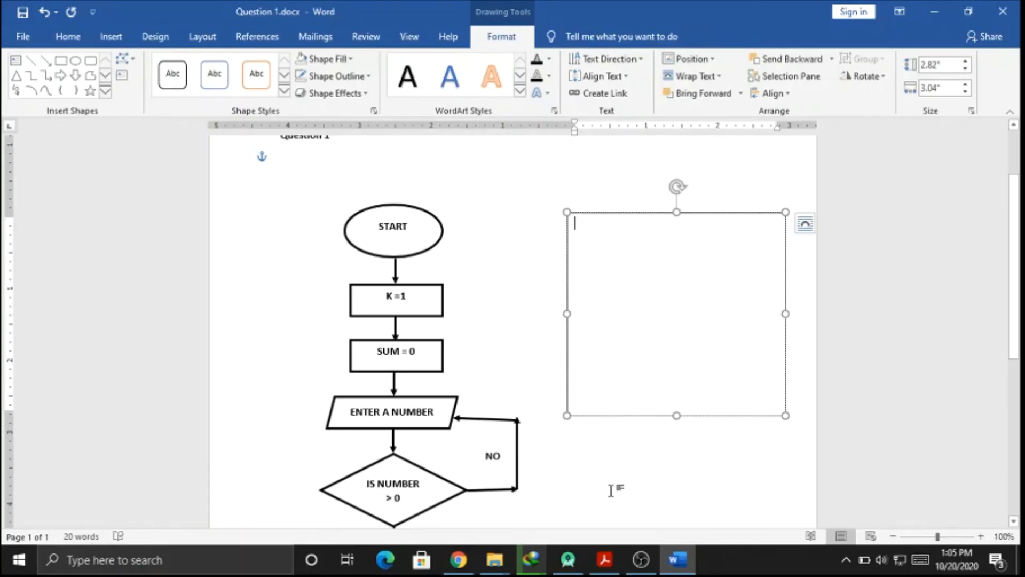
Step: Check part (d) in the exam PDF, then enter the heading QUESTION 1C and the numbered item "Select all objects" in Word's new text box
{"action": "left_click", "coordinate": [606, 560]}
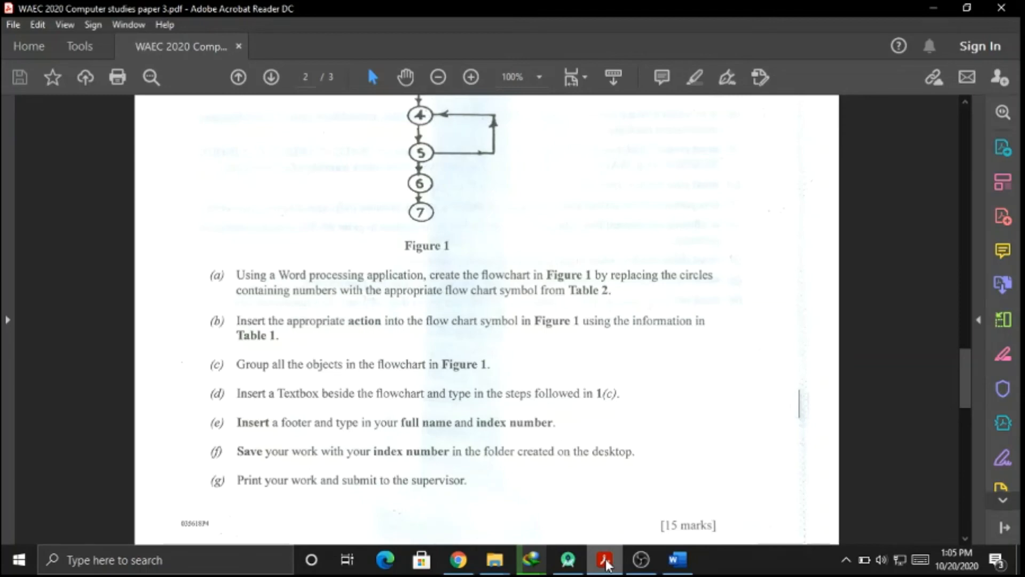
{"action": "left_click", "coordinate": [605, 559]}
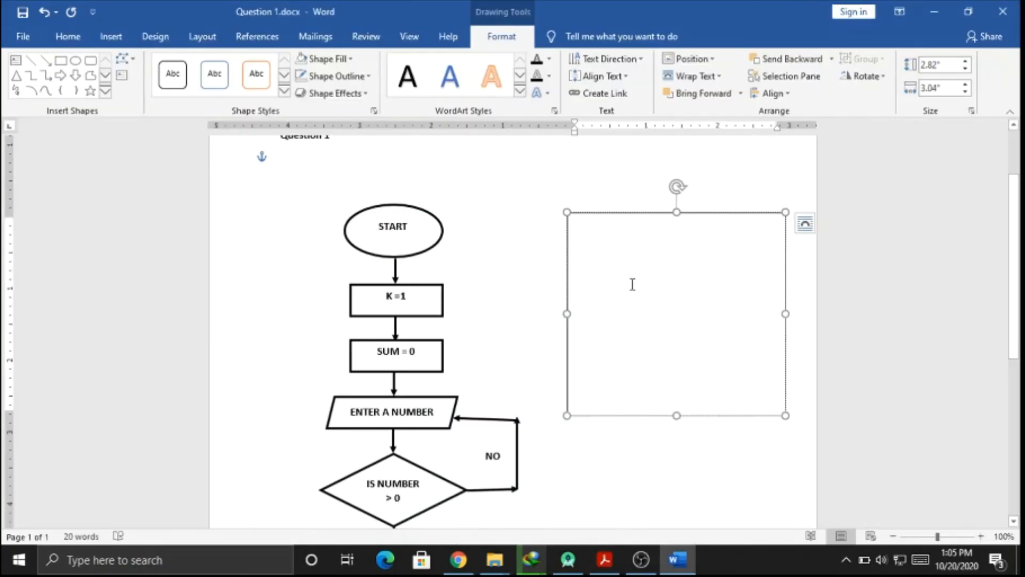
{"action": "type", "text": "QUEST"}
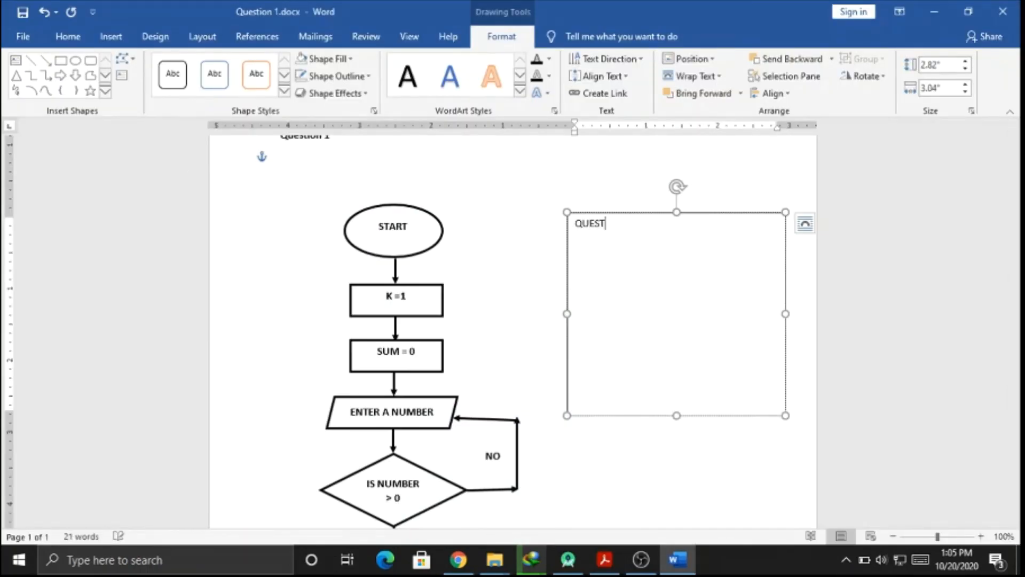
{"action": "type", "text": "ION 1C"}
{"action": "key", "text": "Return"}
{"action": "type", "text": "1. "}
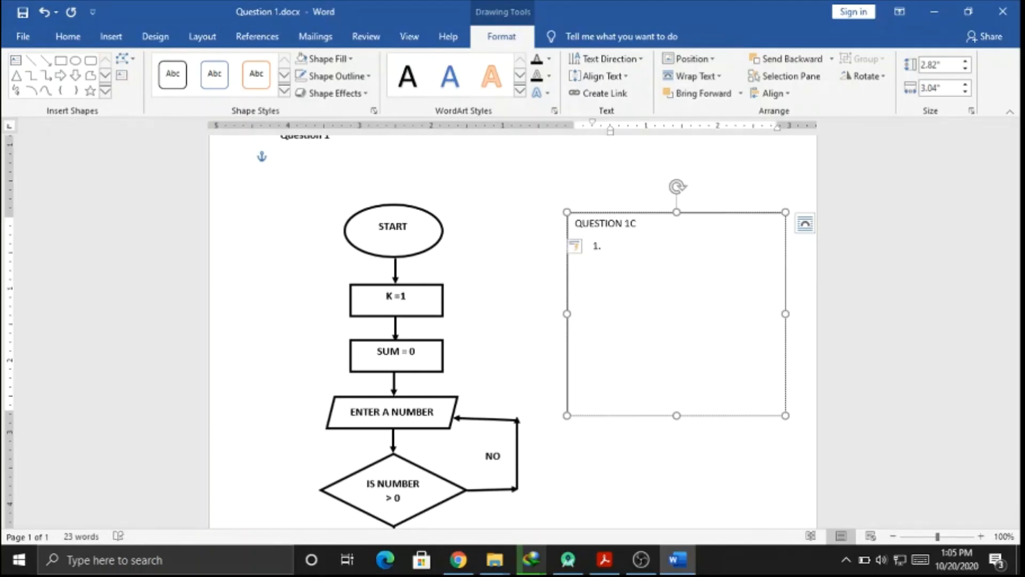
{"action": "type", "text": "Select"}
{"action": "type", "text": "objects"}
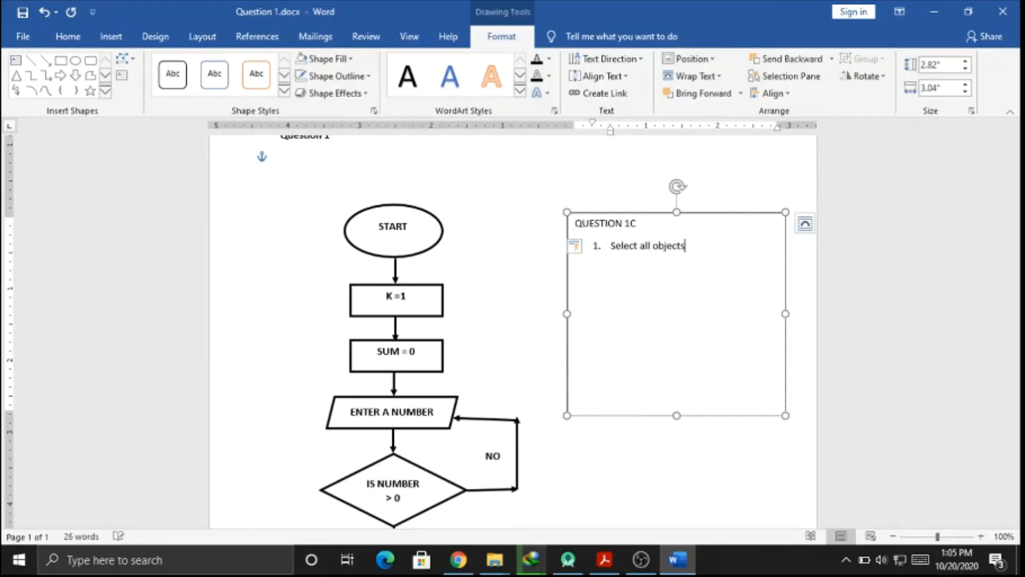